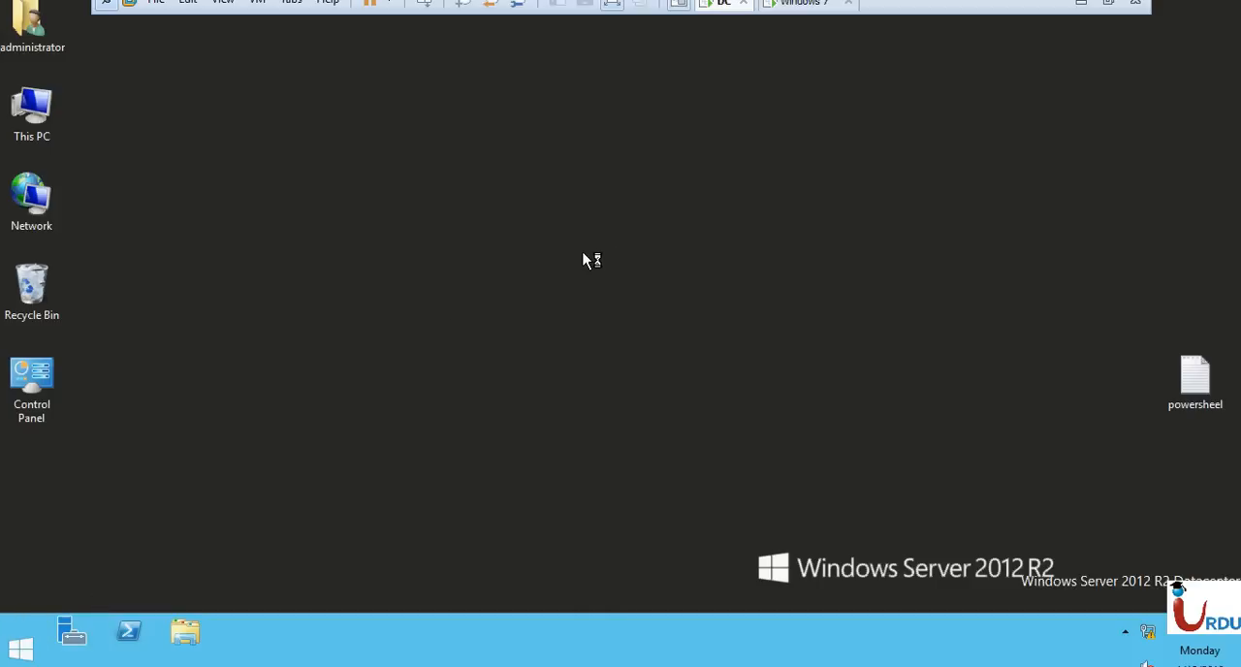
Open the DNS management console by running dnsmgmt.msc and show the contents of server SRV1.
{"action": "key", "text": "super+r"}
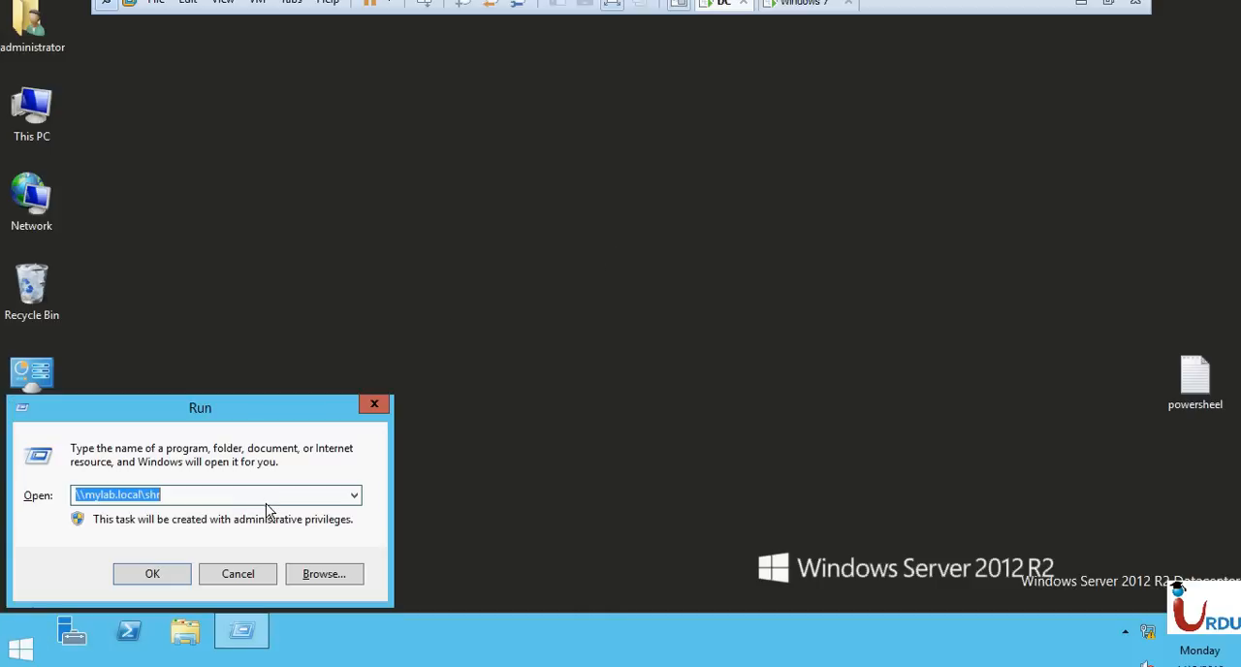
{"action": "type", "text": "dns"}
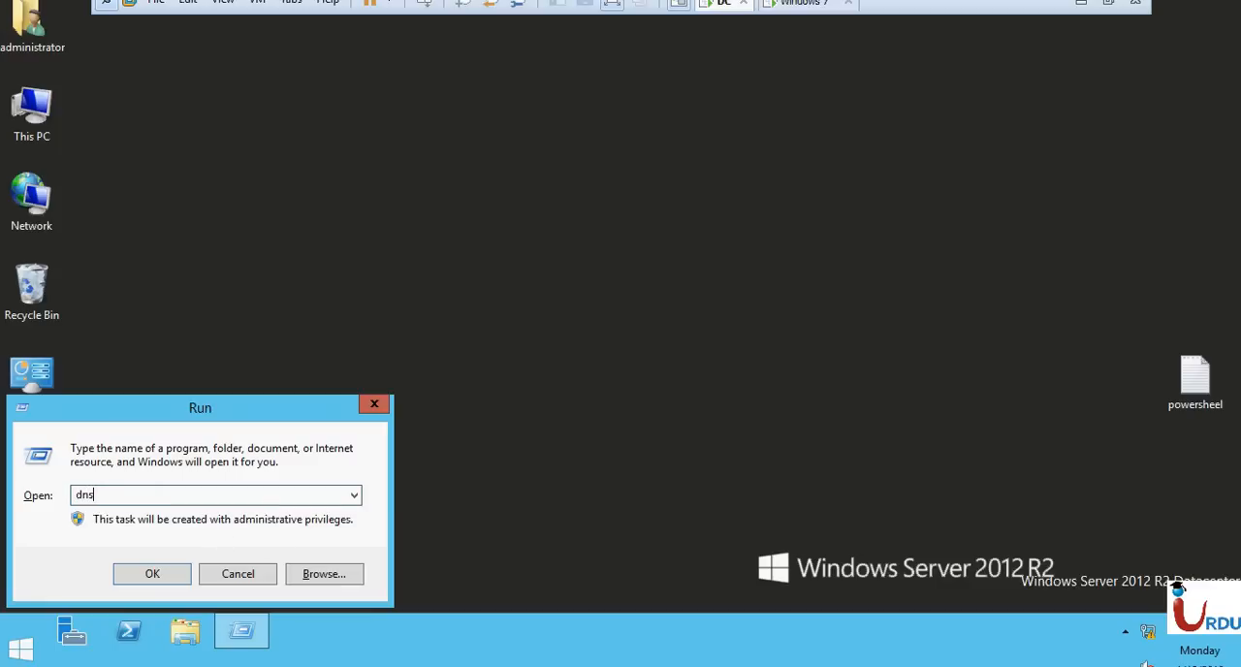
{"action": "type", "text": "mgmt.msc"}
{"action": "key", "text": "Return"}
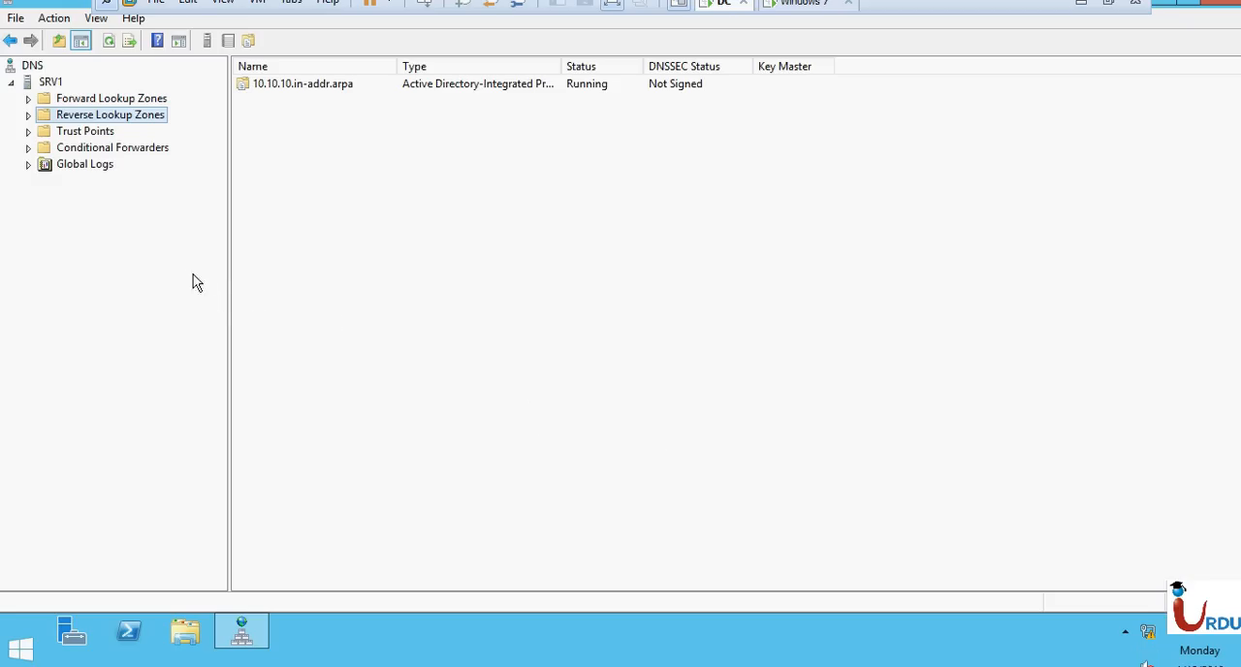
{"action": "left_click", "coordinate": [54, 83]}
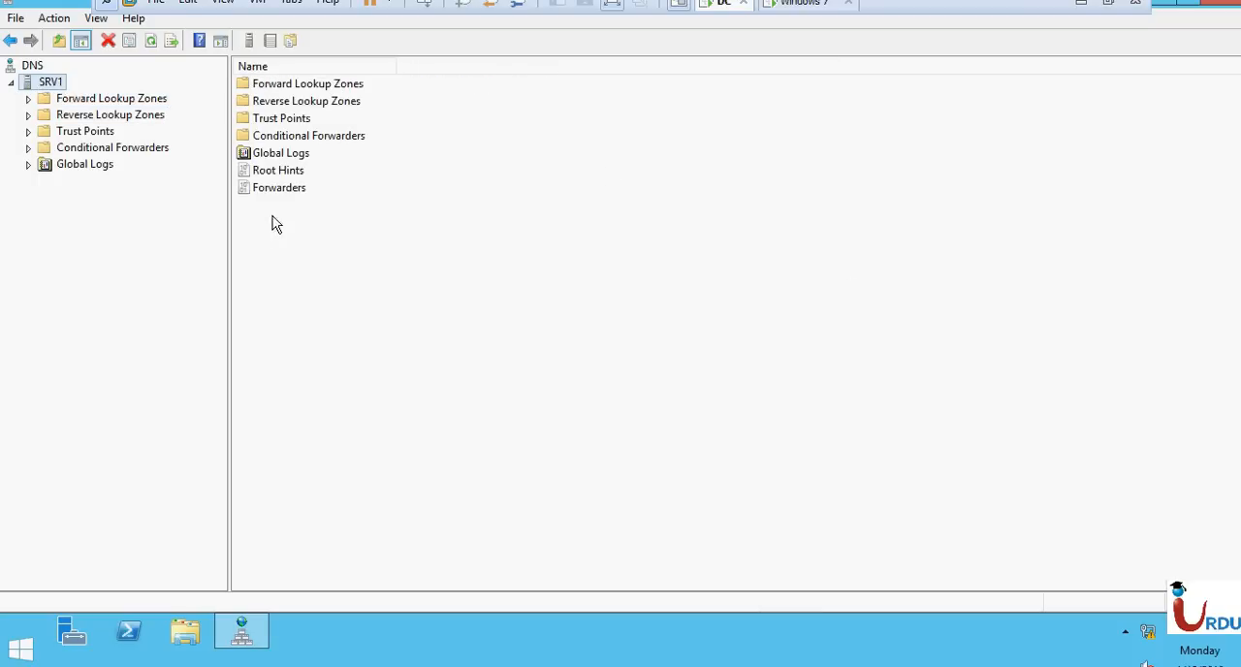
Check the server's computer name by running hostname in a command prompt, and close the prompt.
{"action": "key", "text": "super+r"}
{"action": "type", "text": "cmd"}
{"action": "key", "text": "Return"}
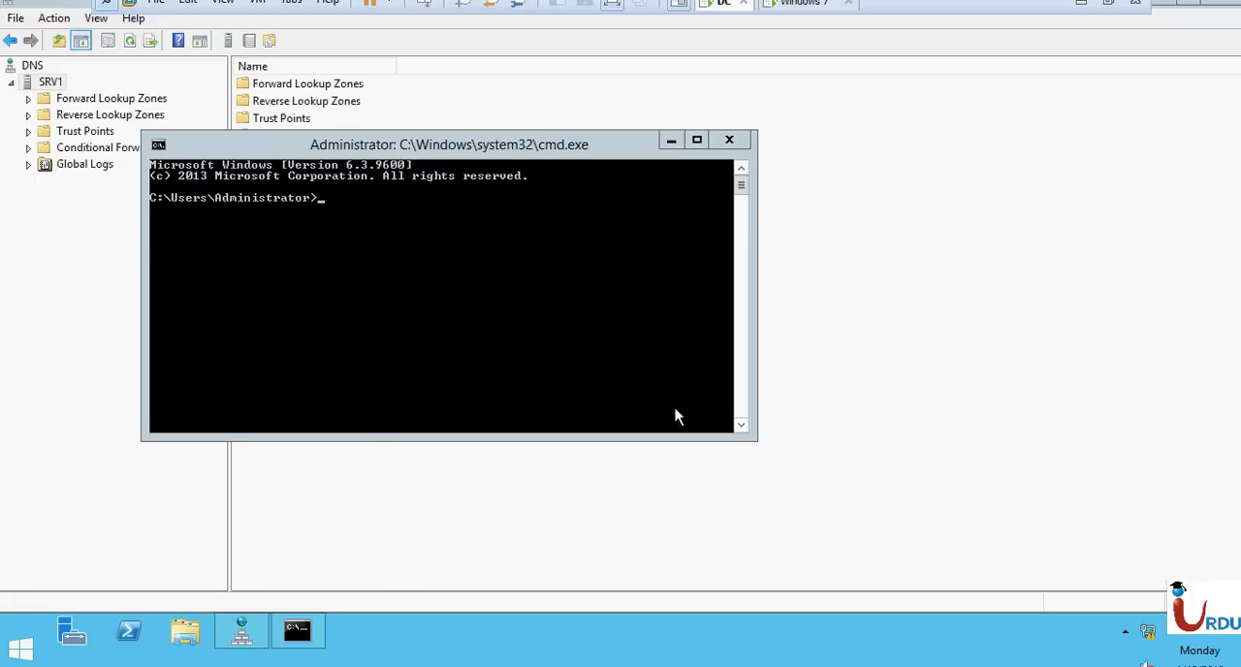
{"action": "left_click", "coordinate": [497, 301]}
{"action": "type", "text": "hostname"}
{"action": "key", "text": "Return"}
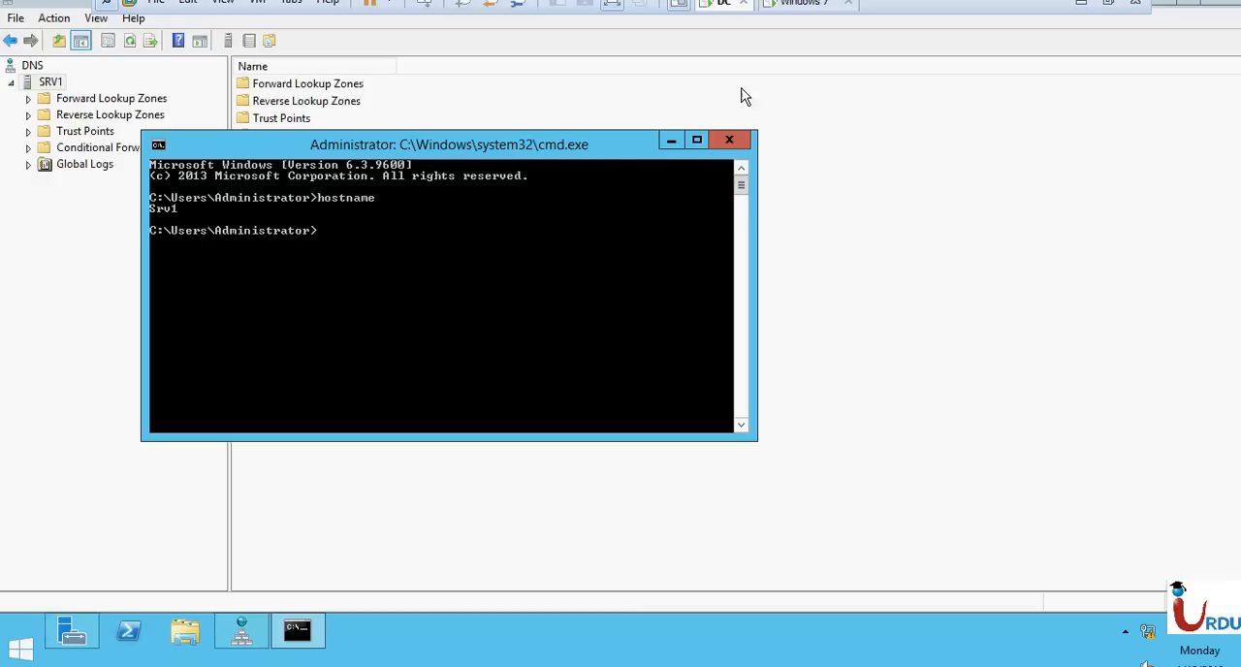
{"action": "left_click", "coordinate": [725, 141]}
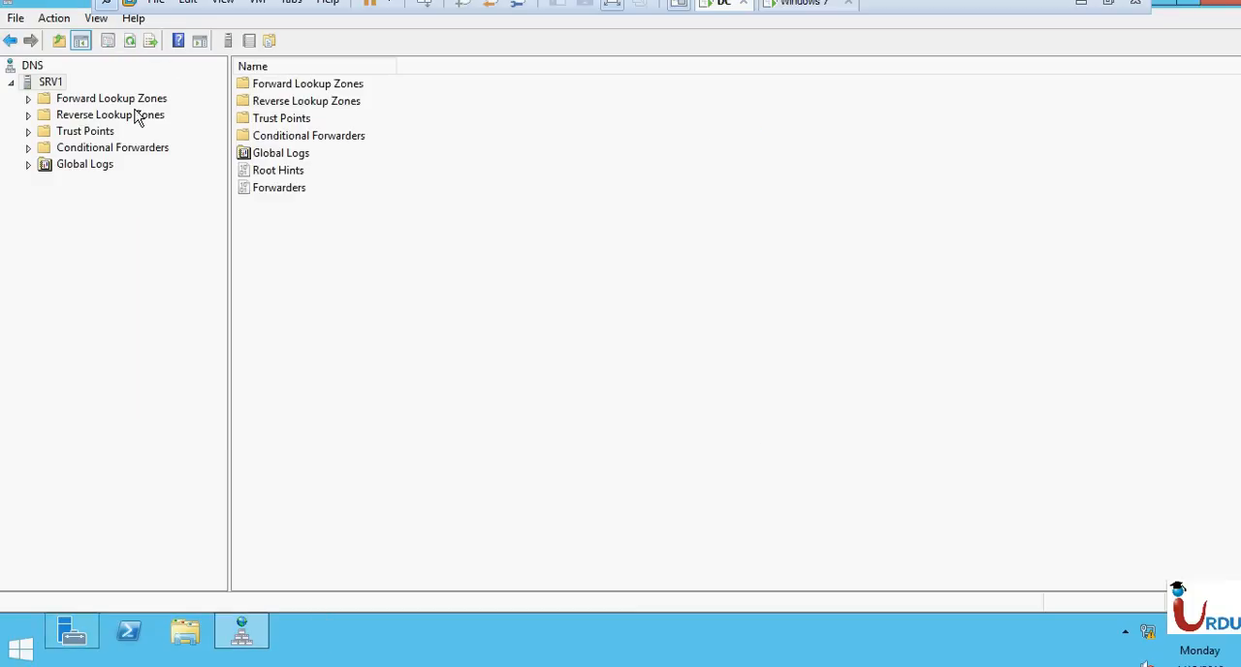
Delete the standard primary zone from SRV1's Forward Lookup Zones and confirm its removal from the server.
{"action": "left_click", "coordinate": [100, 103]}
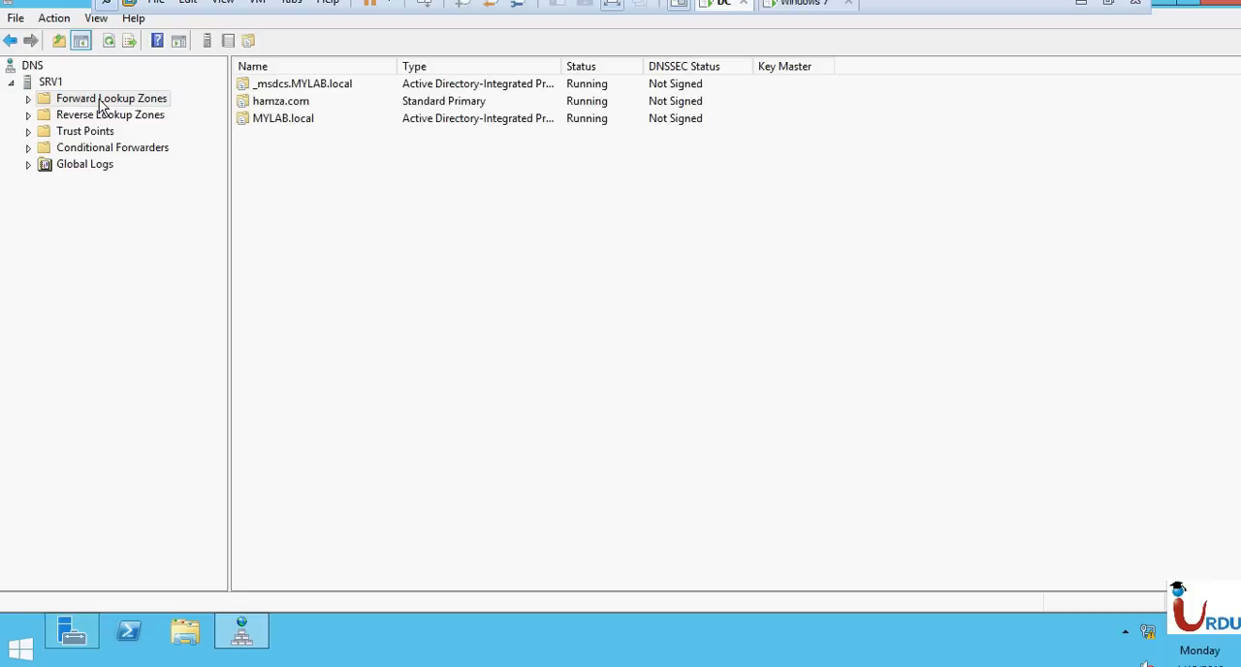
{"action": "left_click", "coordinate": [28, 99]}
{"action": "left_click", "coordinate": [96, 132]}
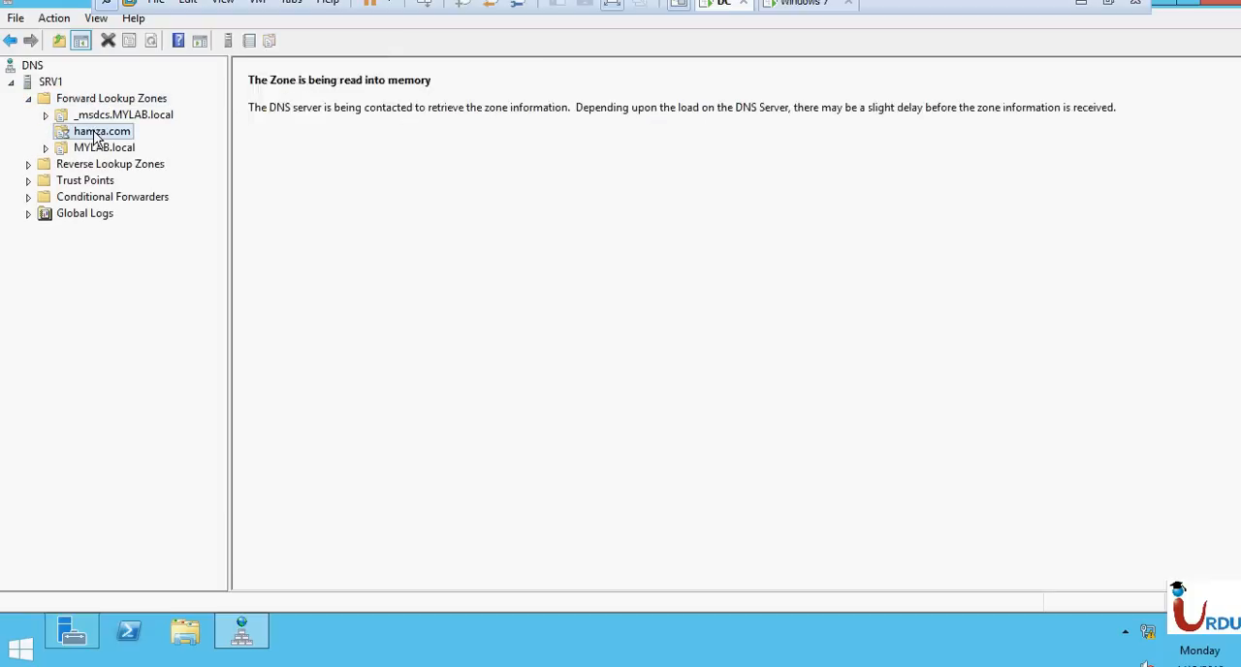
{"action": "right_click", "coordinate": [97, 135]}
{"action": "left_click", "coordinate": [145, 372]}
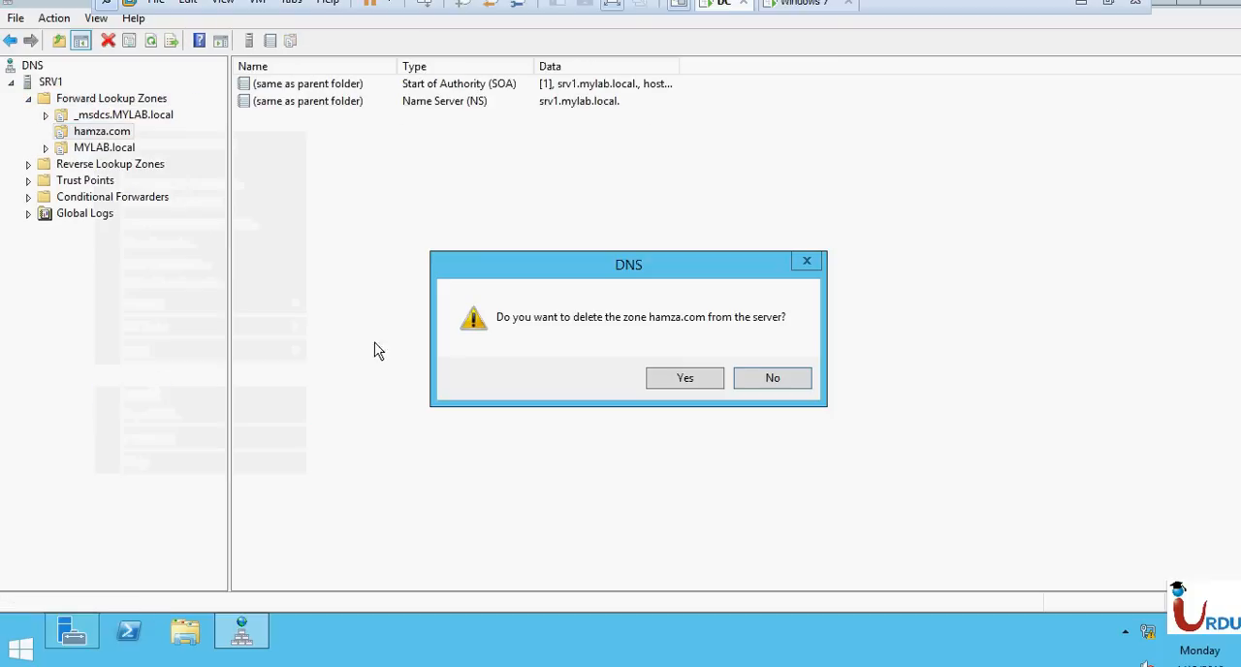
{"action": "left_click", "coordinate": [696, 378]}
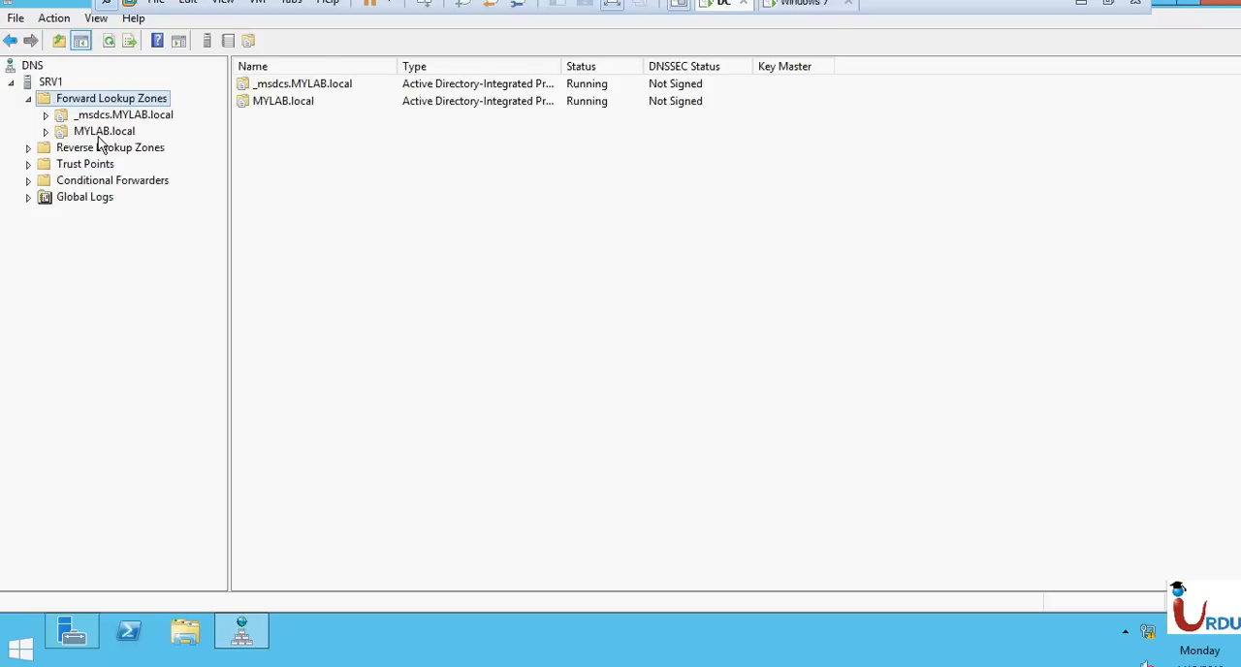
Examine the host (A) and name server (NS) records of the MYLAB.local forward lookup zone.
{"action": "left_click", "coordinate": [102, 134]}
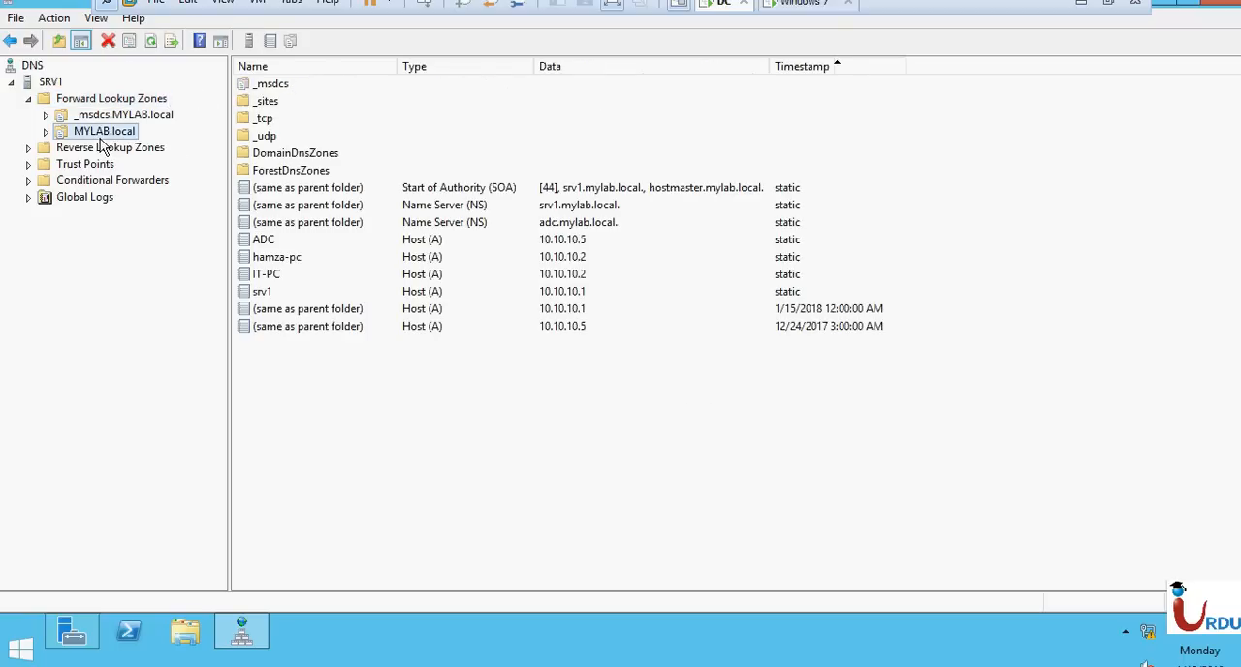
{"action": "left_click", "coordinate": [46, 130]}
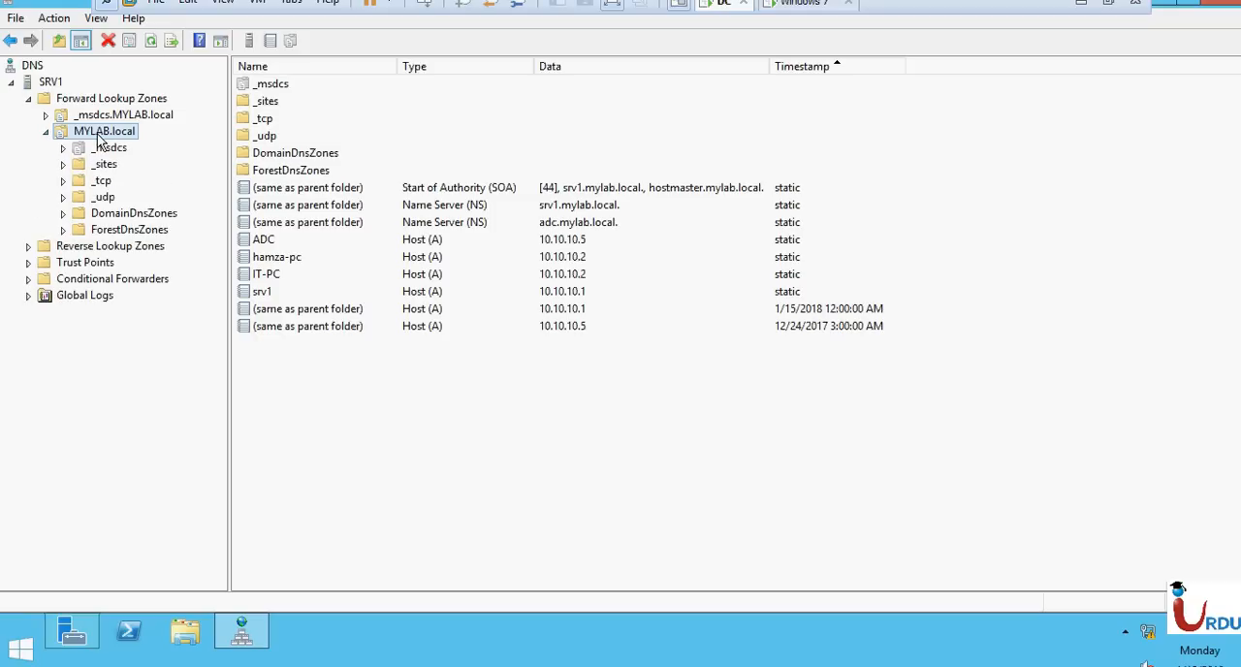
{"action": "left_click", "coordinate": [439, 239]}
{"action": "left_click", "coordinate": [444, 259]}
{"action": "left_click", "coordinate": [455, 288]}
{"action": "left_click", "coordinate": [458, 308]}
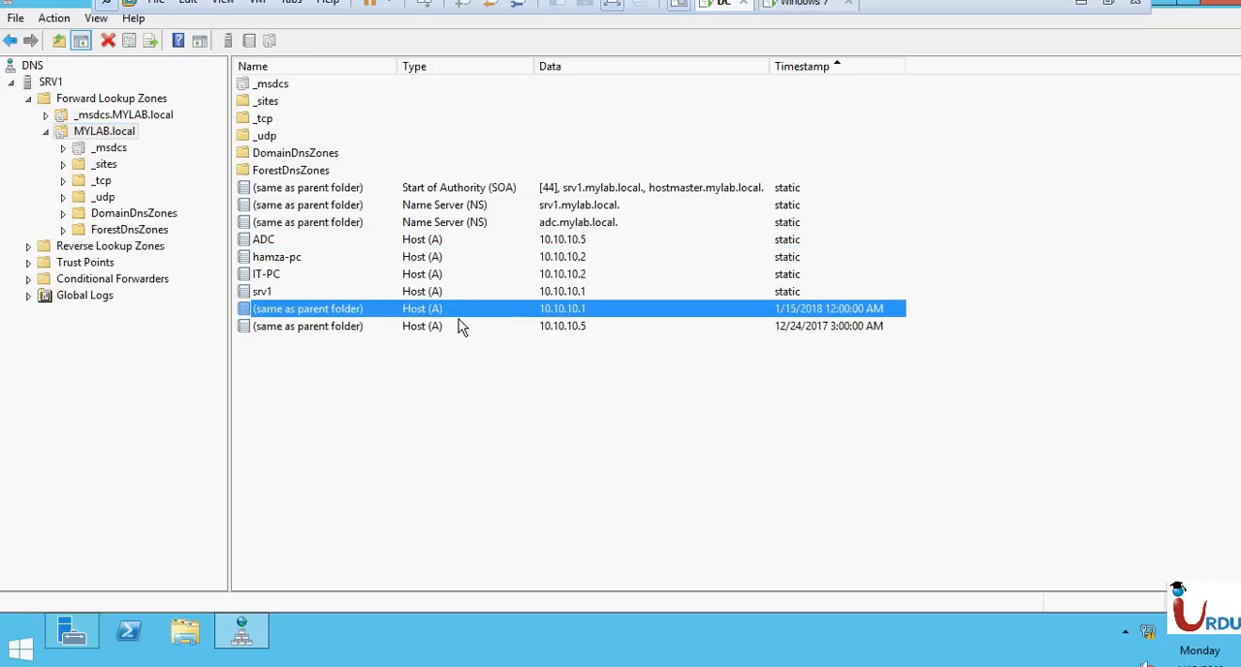
{"action": "left_click", "coordinate": [451, 324]}
{"action": "left_click", "coordinate": [449, 309]}
{"action": "left_click", "coordinate": [446, 258]}
{"action": "left_click", "coordinate": [438, 243]}
{"action": "left_click", "coordinate": [448, 276]}
{"action": "left_click", "coordinate": [458, 307]}
{"action": "left_click", "coordinate": [451, 257]}
{"action": "left_click", "coordinate": [458, 223]}
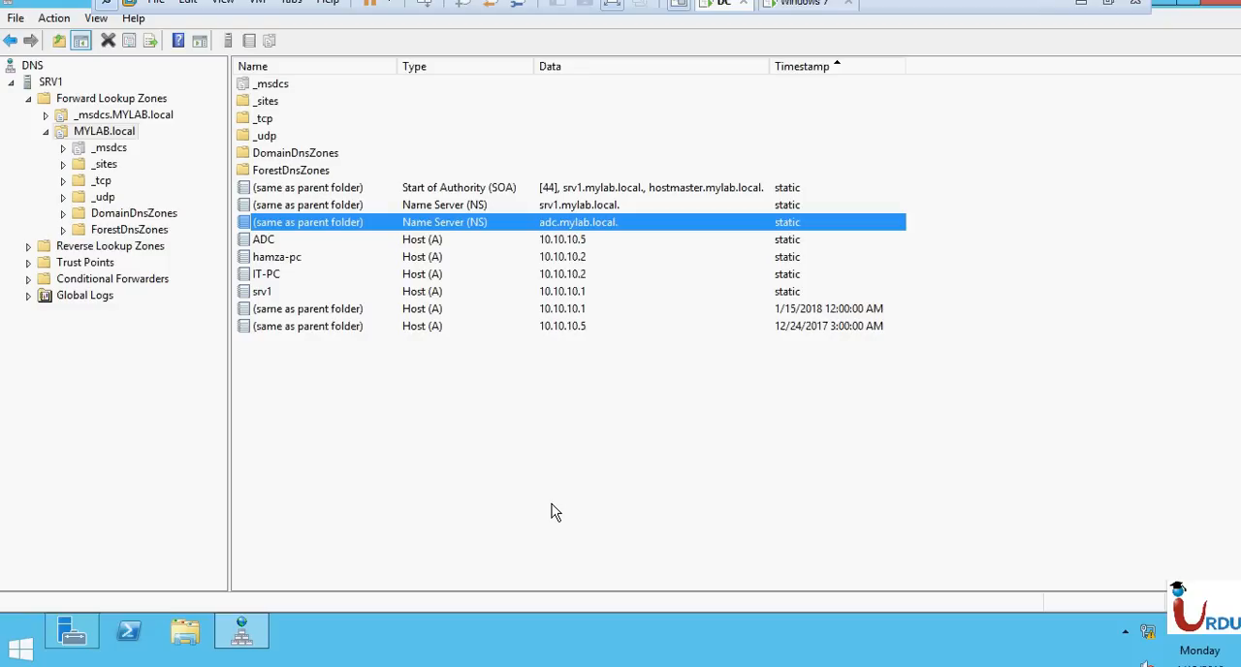
{"action": "left_click", "coordinate": [493, 386]}
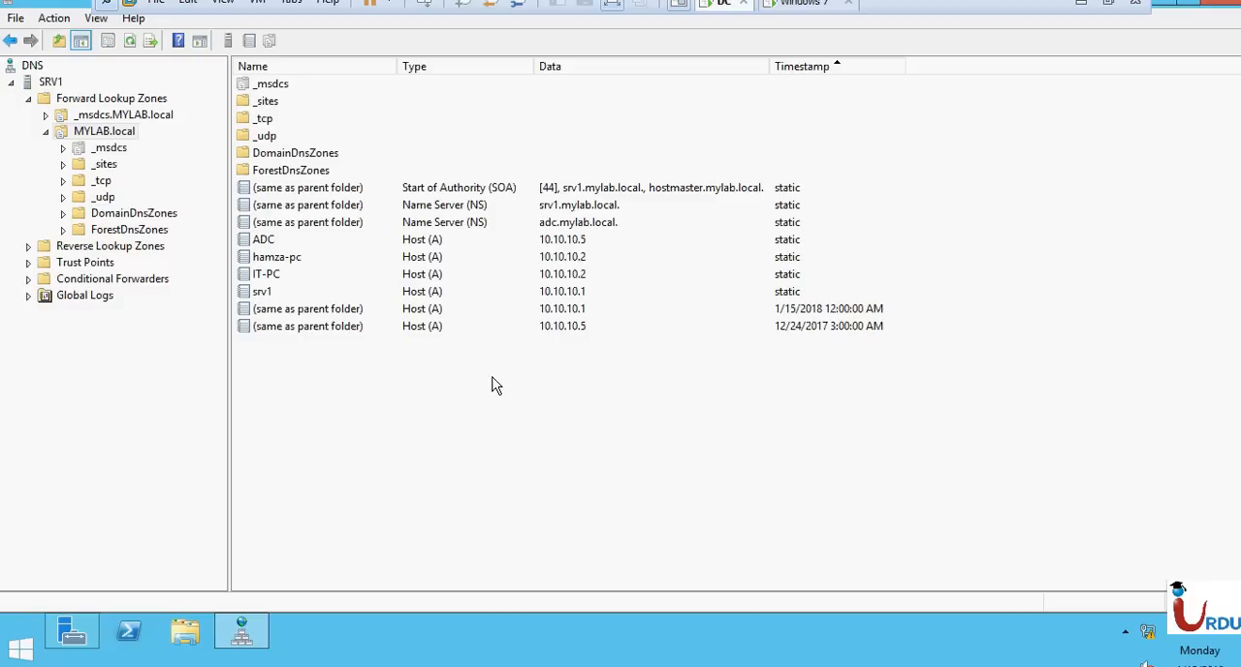
Delete the 10.10.10.in-addr.arpa reverse lookup zone from both the DNS server and Active Directory.
{"action": "left_click", "coordinate": [29, 246]}
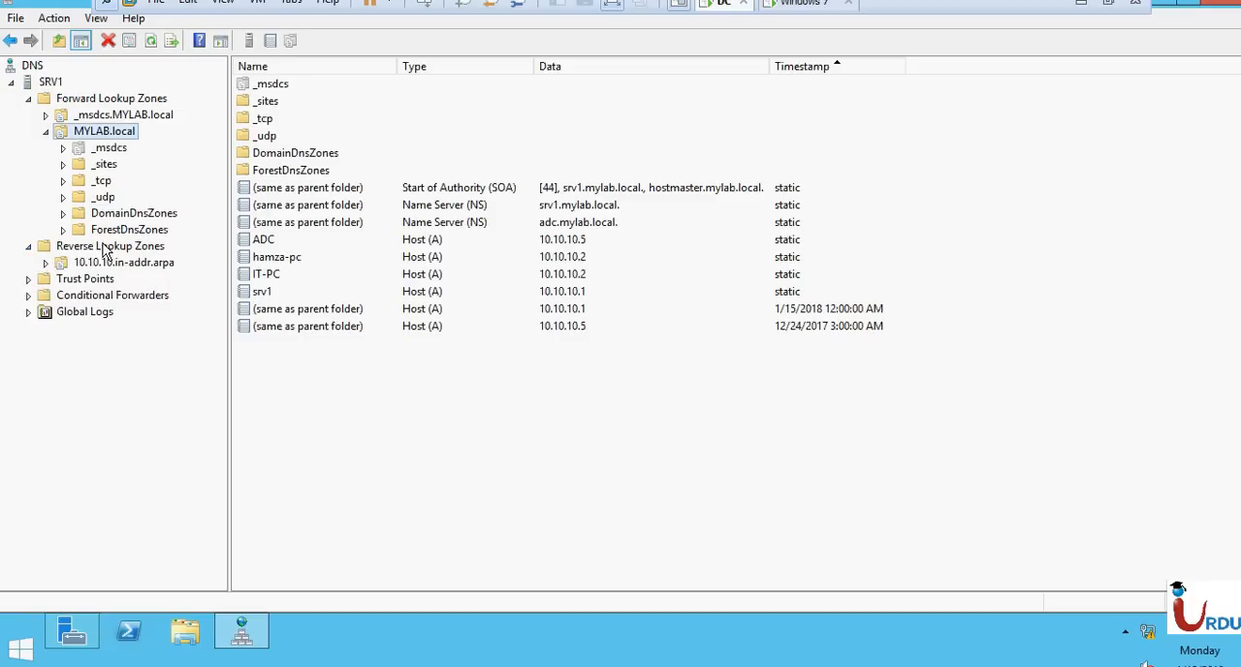
{"action": "left_click", "coordinate": [60, 264]}
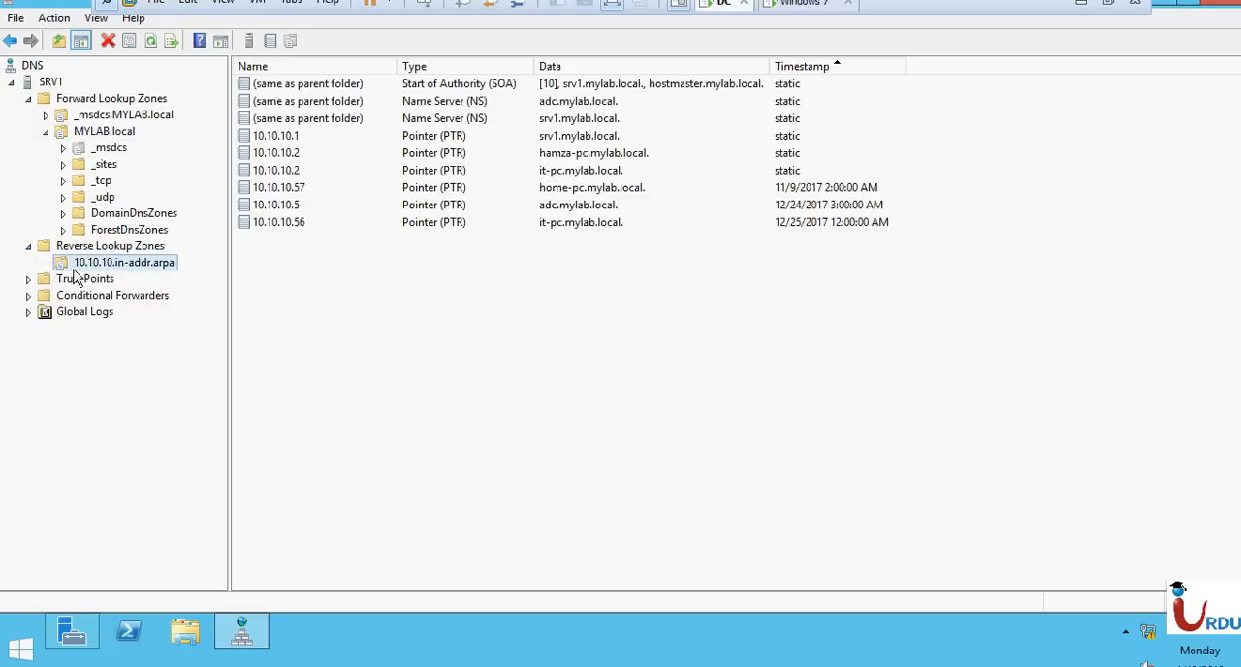
{"action": "right_click", "coordinate": [114, 264]}
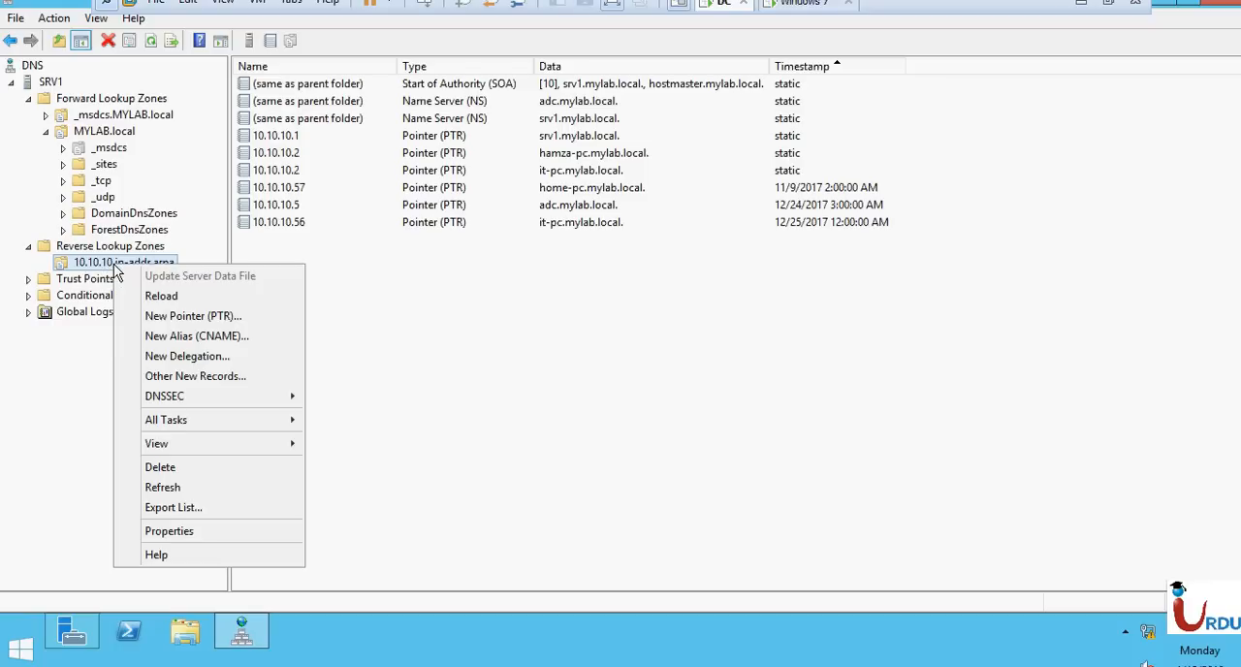
{"action": "left_click", "coordinate": [166, 468]}
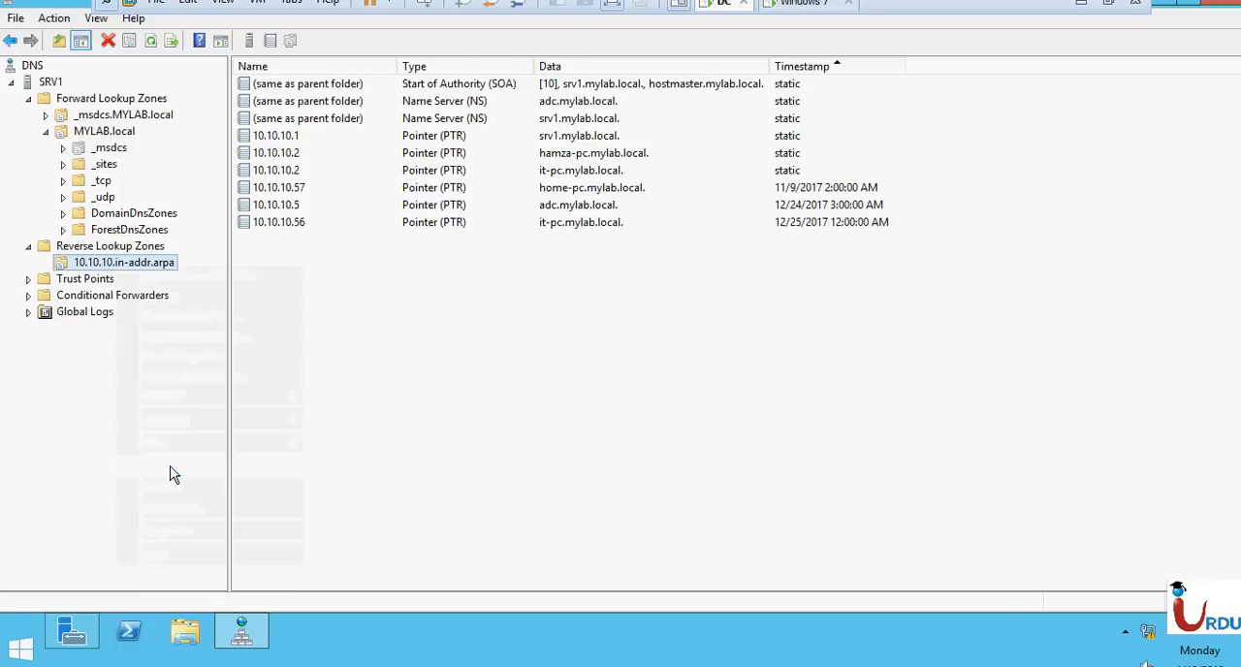
{"action": "left_click", "coordinate": [709, 381]}
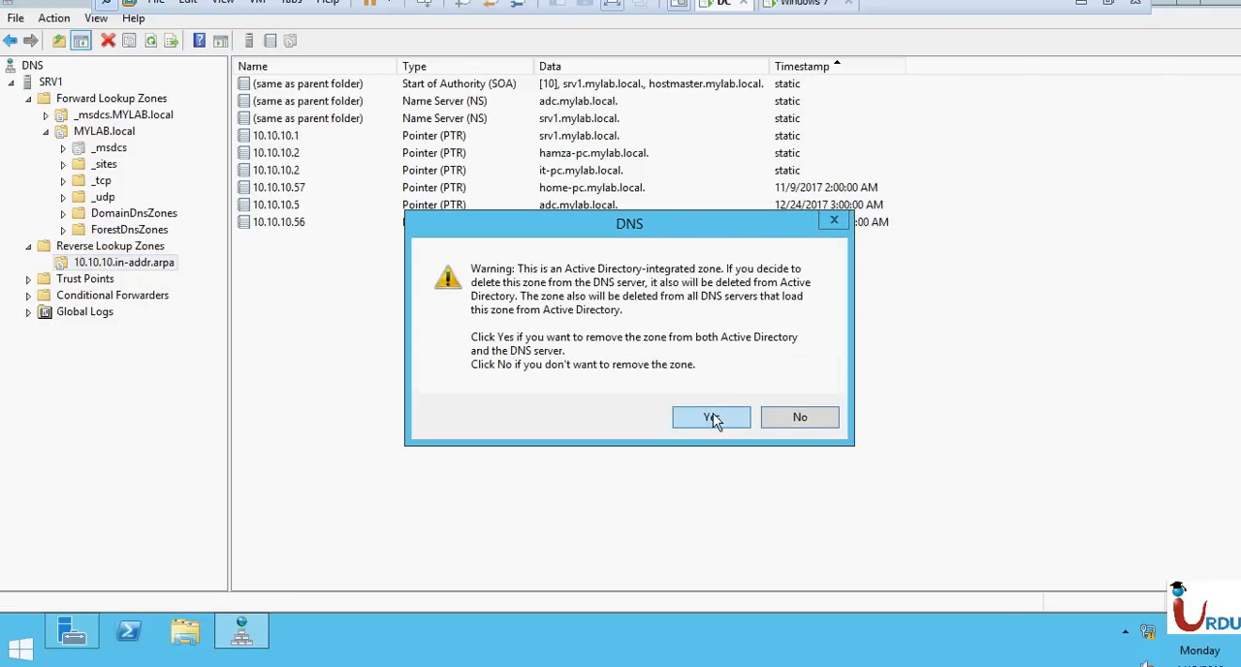
{"action": "left_click", "coordinate": [709, 417]}
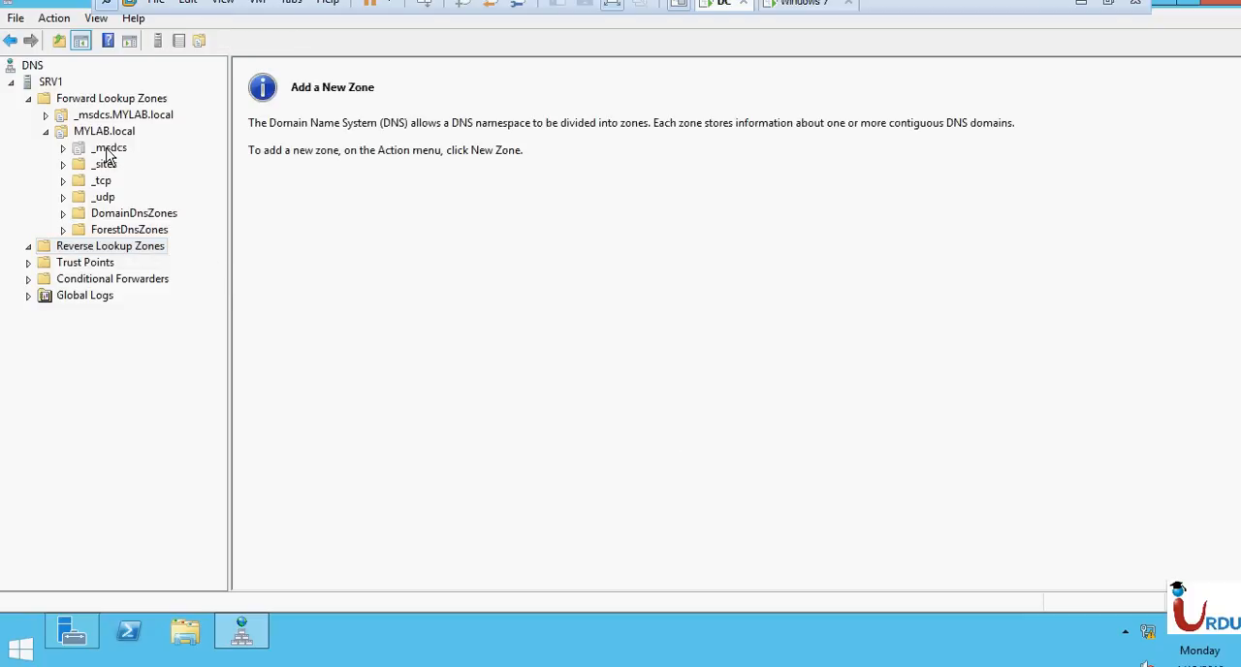
Start a new forward lookup zone as an Active Directory-stored primary zone, replicated to all DNS servers on domain controllers in the MYLAB.local domain.
{"action": "left_click", "coordinate": [98, 101]}
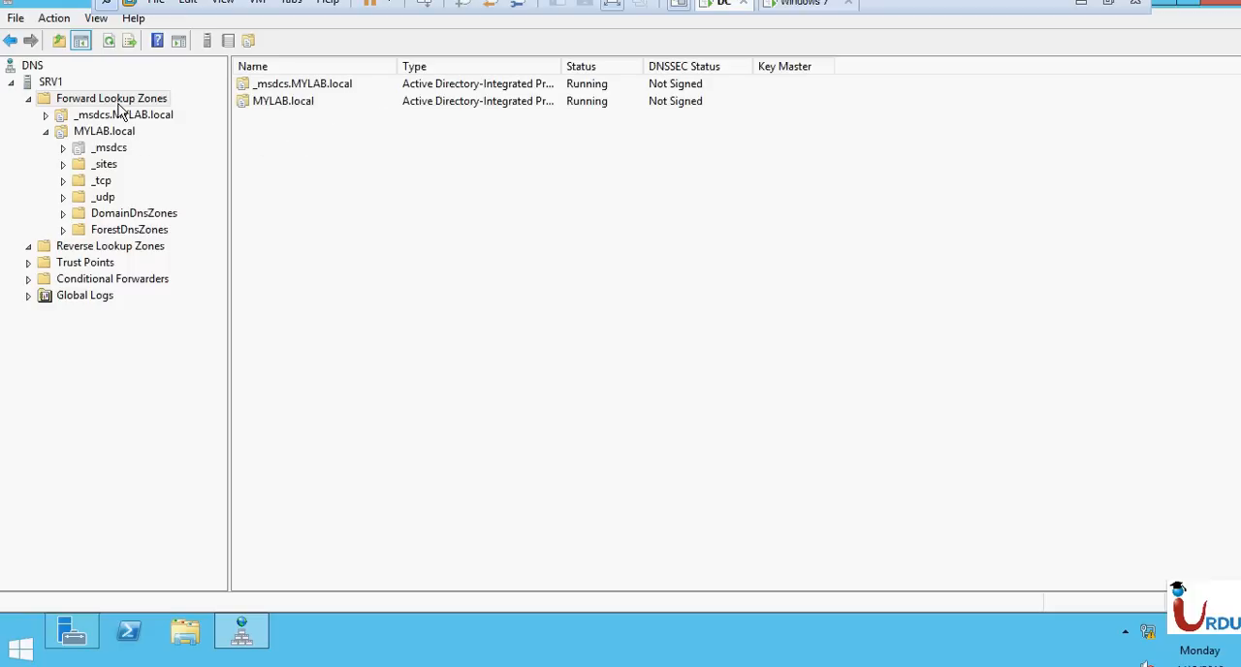
{"action": "left_click", "coordinate": [126, 136]}
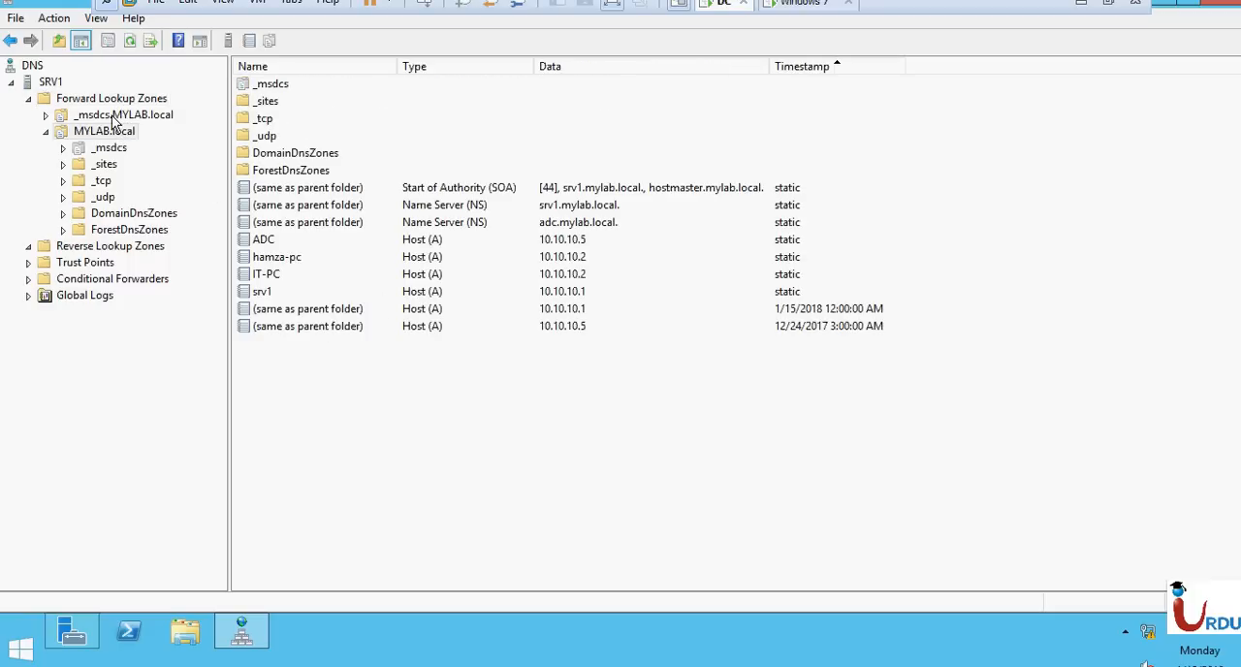
{"action": "right_click", "coordinate": [95, 104]}
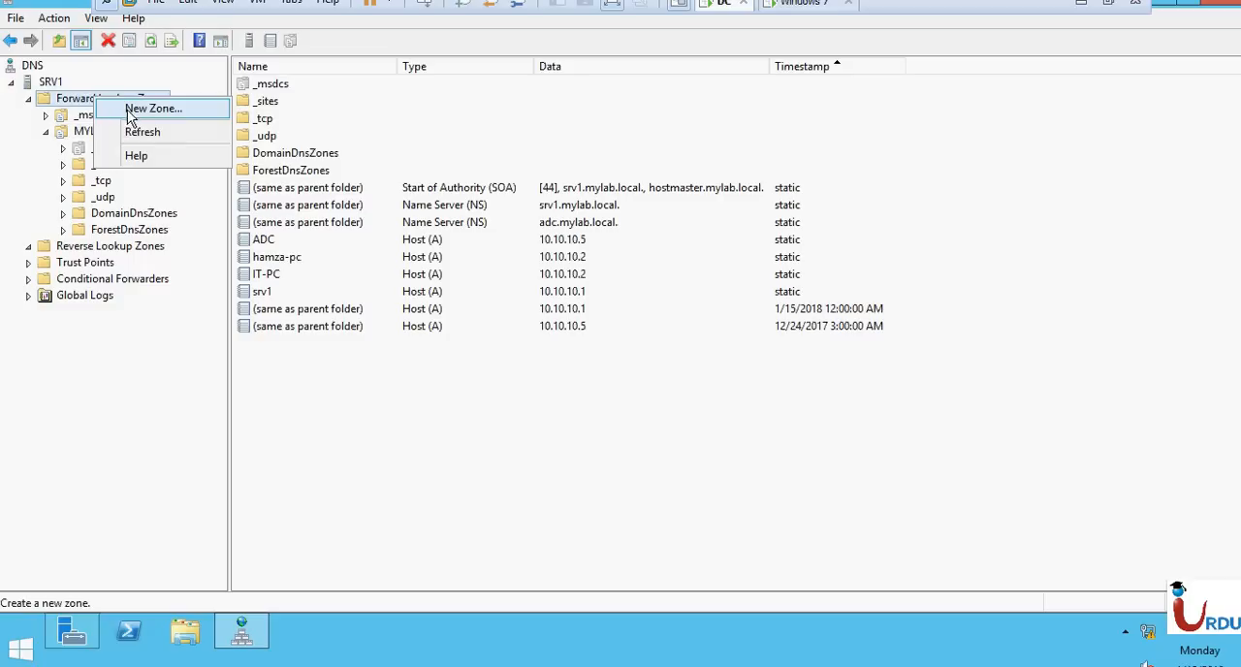
{"action": "left_click", "coordinate": [126, 109]}
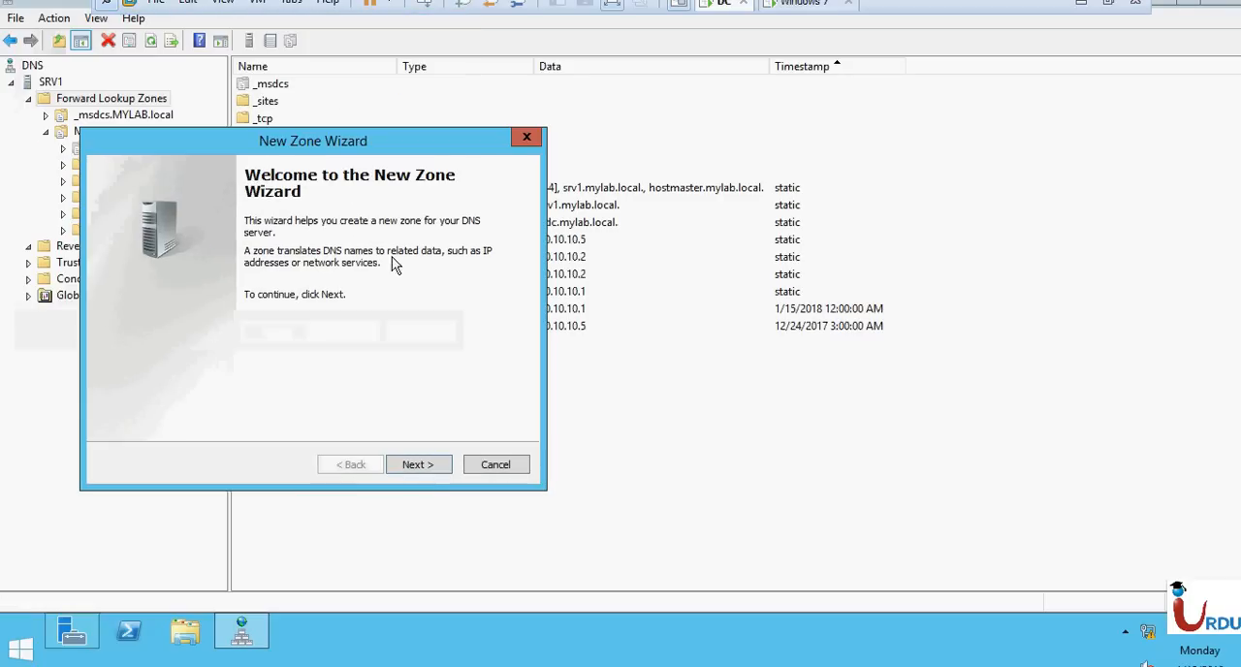
{"action": "left_click", "coordinate": [432, 468]}
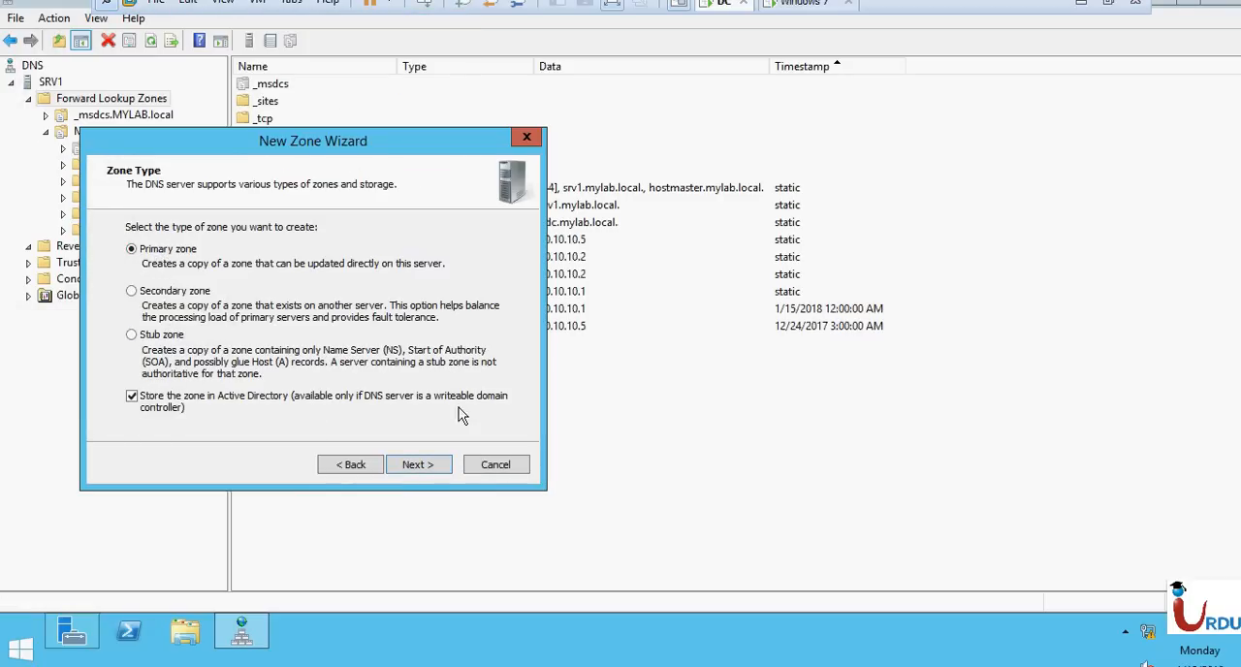
{"action": "left_click", "coordinate": [420, 472]}
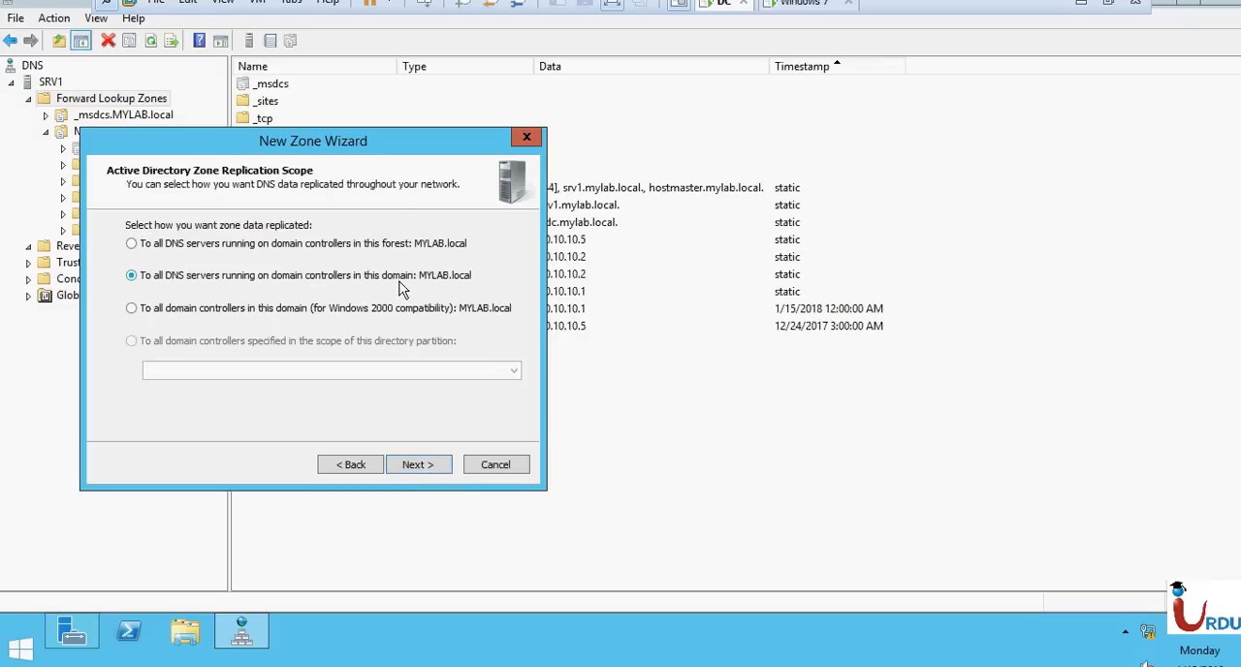
{"action": "left_click", "coordinate": [433, 468]}
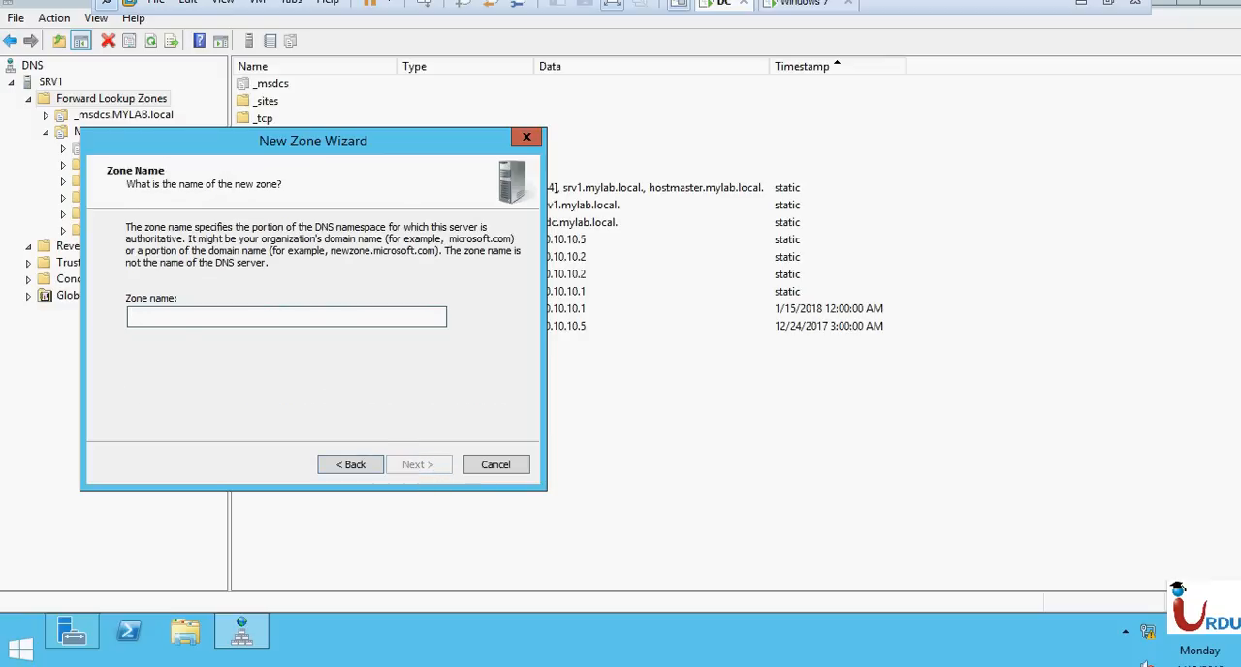
{"action": "type", "text": "mylab.com"}
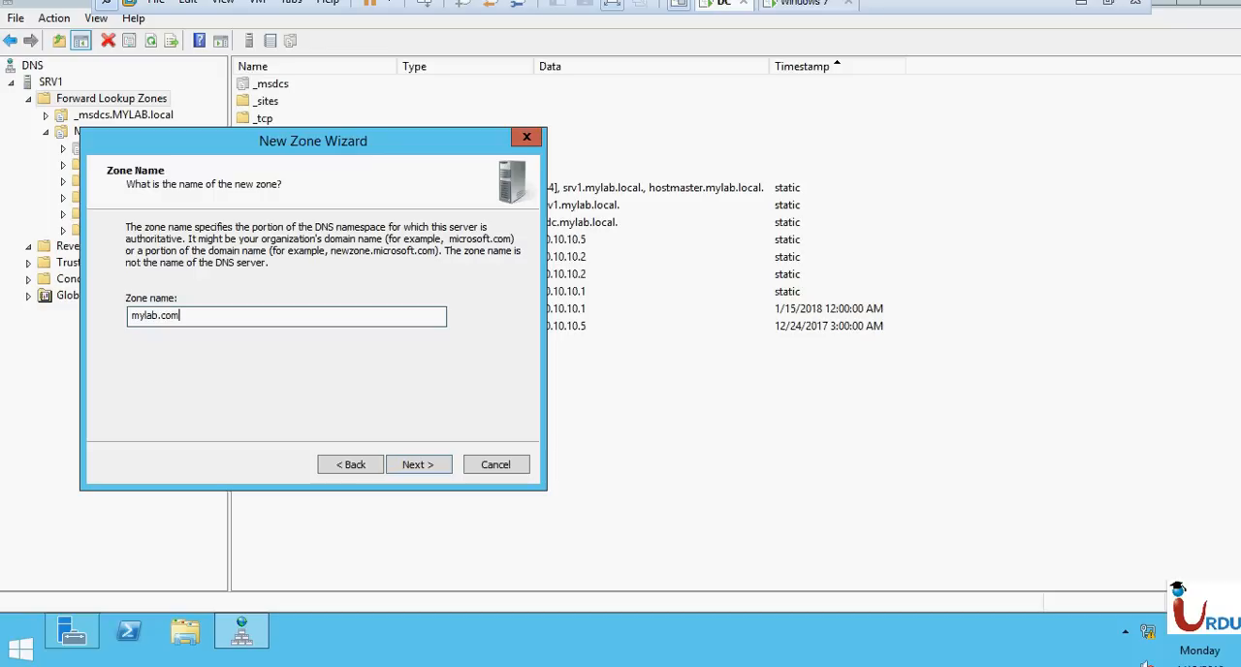
{"action": "key", "text": "ctrl+a"}
{"action": "key", "text": "BackSpace"}
{"action": "type", "text": "Google.com"}
{"action": "left_click_drag", "start_coordinate": [213, 319], "coordinate": [105, 327]}
{"action": "key", "text": "BackSpace"}
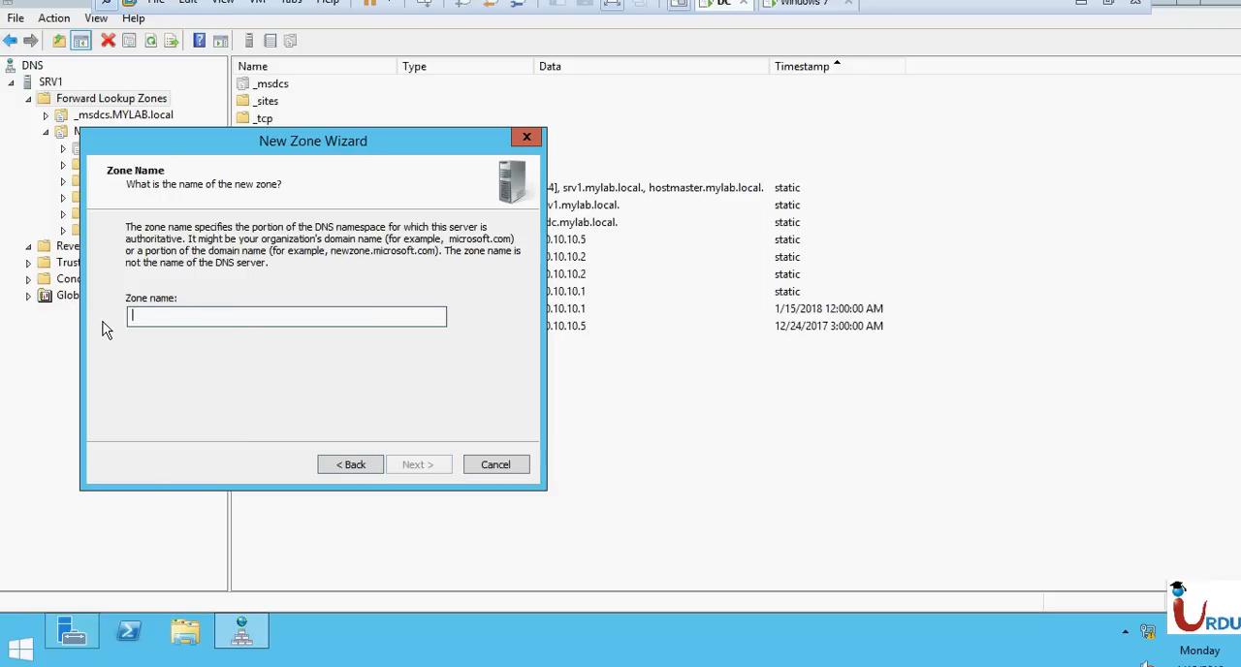
Name the zone urduit.com, allow only secure dynamic updates, finish creating it, and collapse the MYLAB.local zone.
{"action": "type", "text": "ur"}
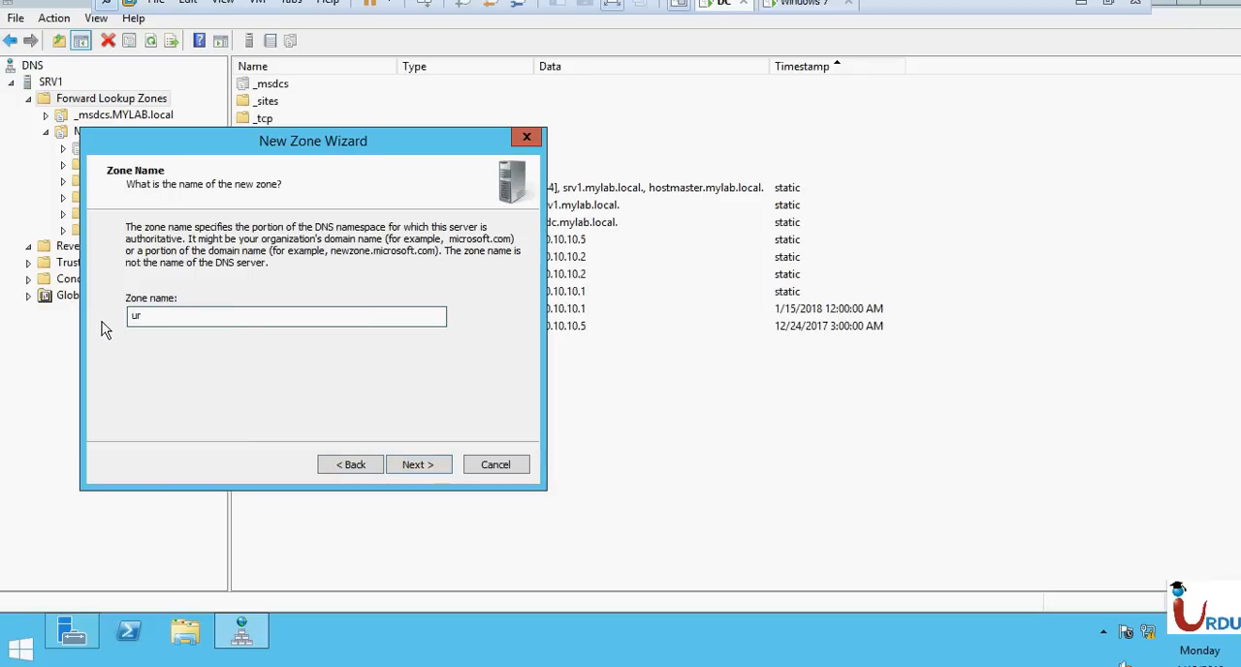
{"action": "type", "text": "du"}
{"action": "left_click", "coordinate": [421, 466]}
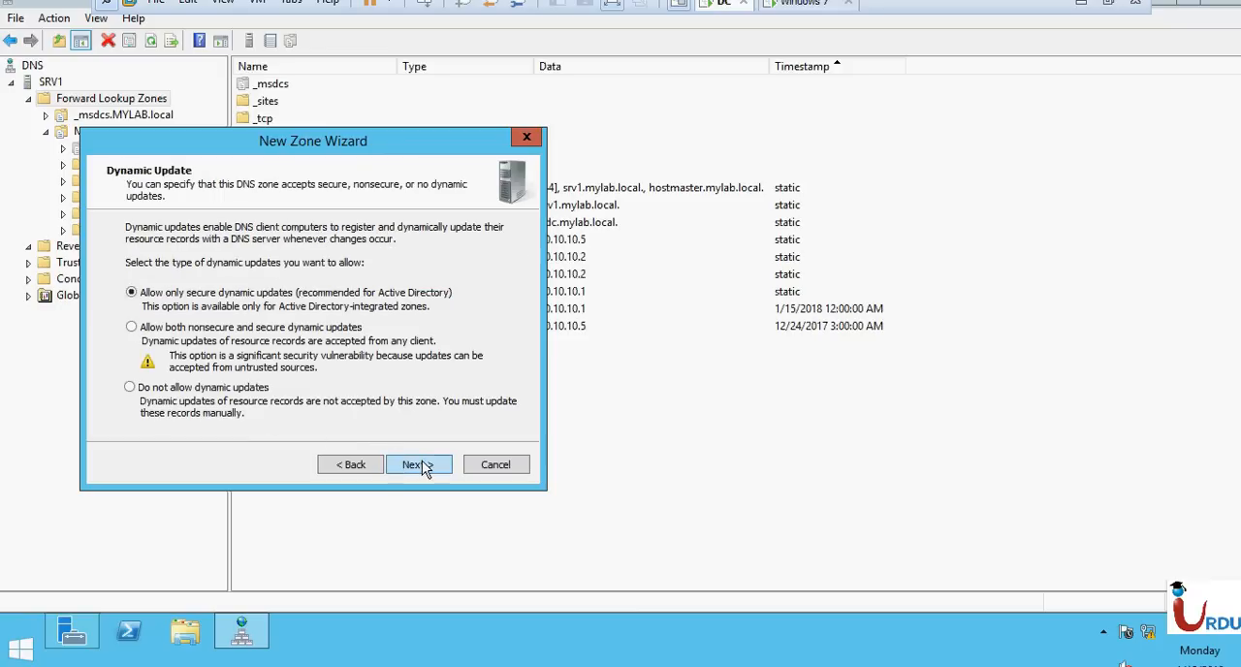
{"action": "left_click", "coordinate": [421, 465]}
{"action": "left_click", "coordinate": [421, 464]}
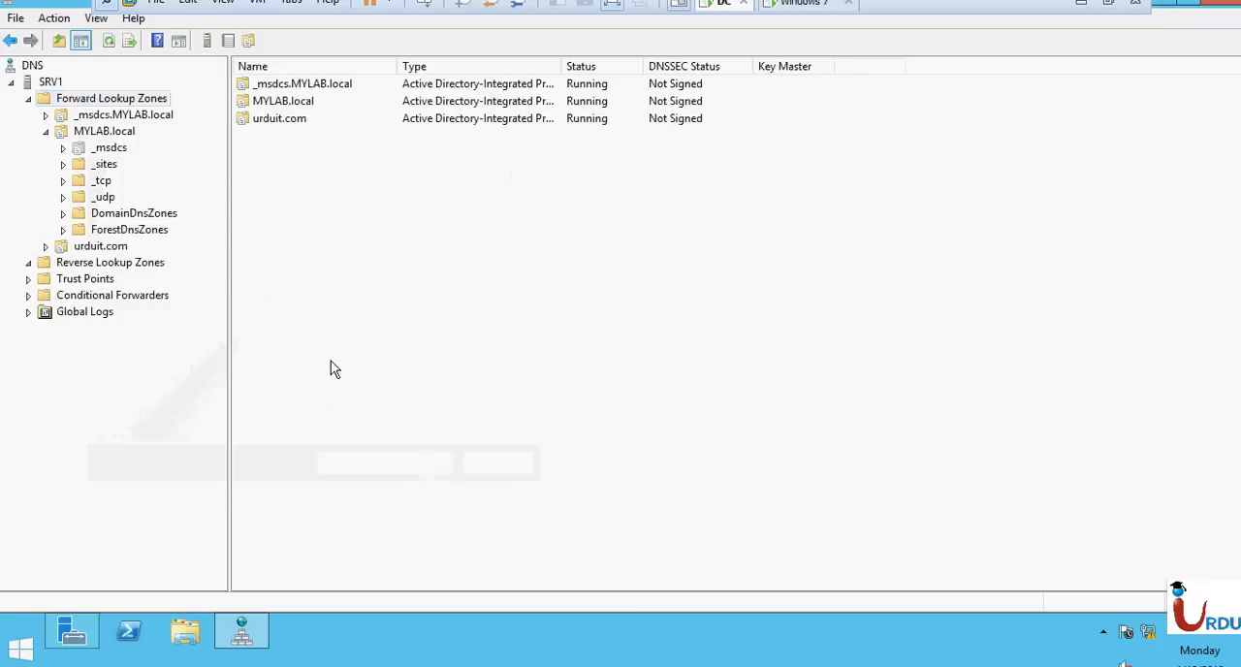
{"action": "left_click", "coordinate": [45, 131]}
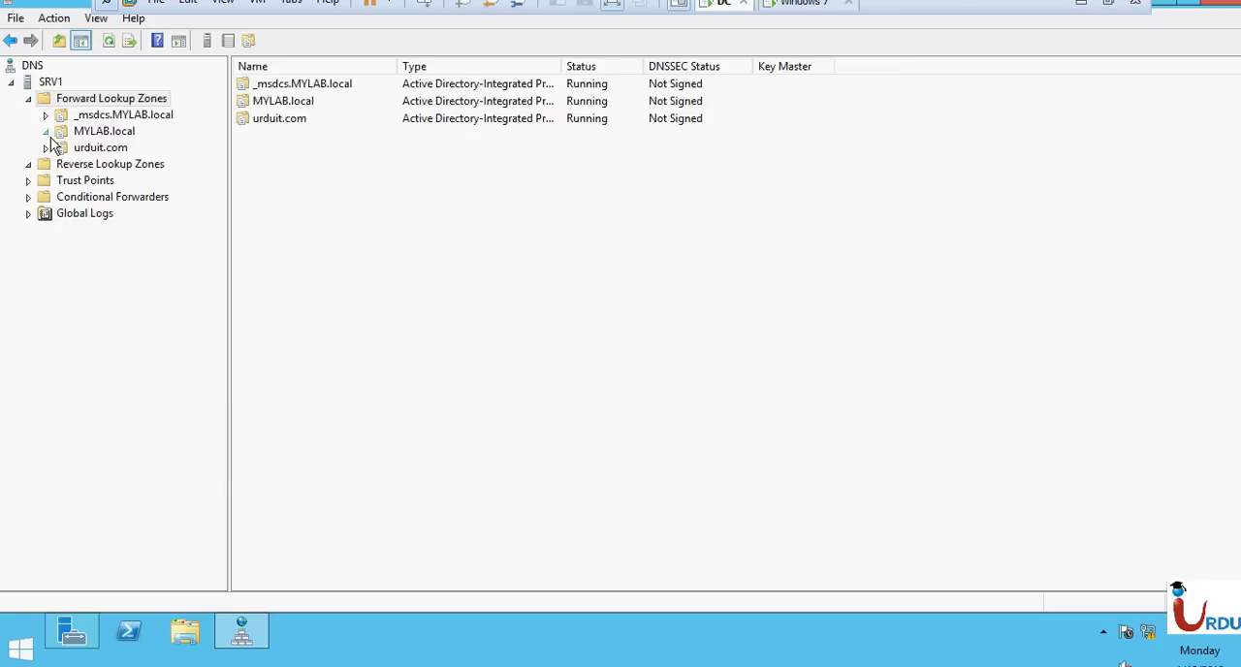
Examine the urduit.com zone's name server (NS) record and the form for adding another name server, without making changes.
{"action": "left_click", "coordinate": [101, 153]}
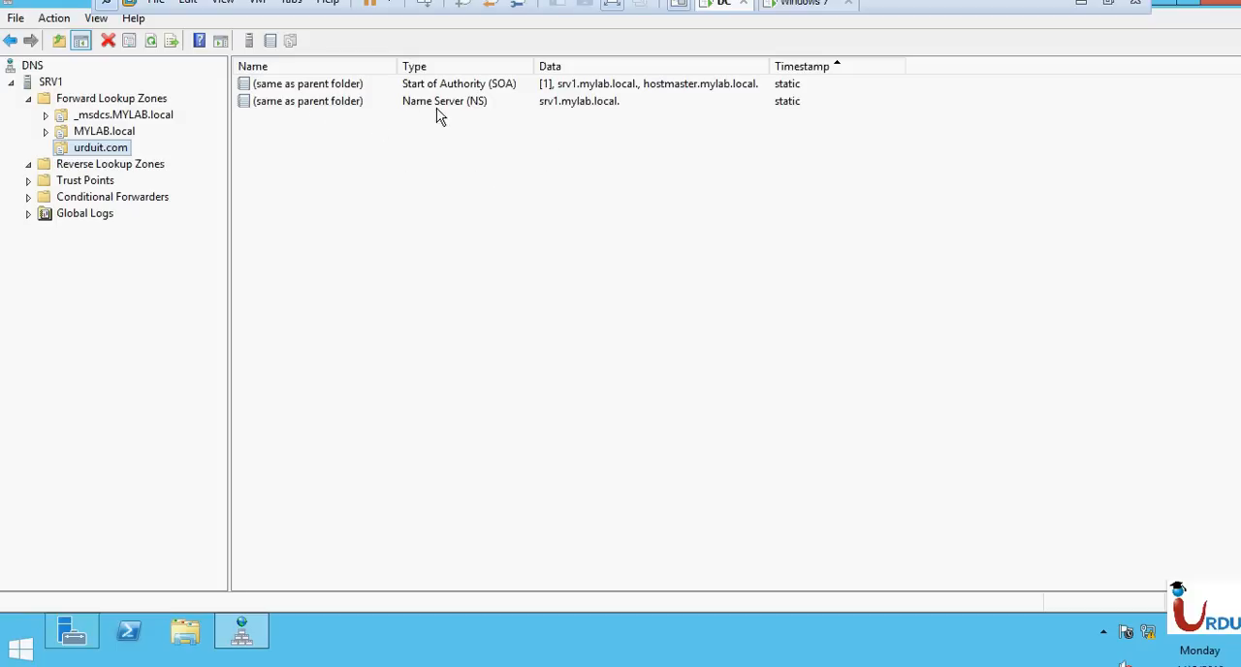
{"action": "left_click", "coordinate": [581, 102]}
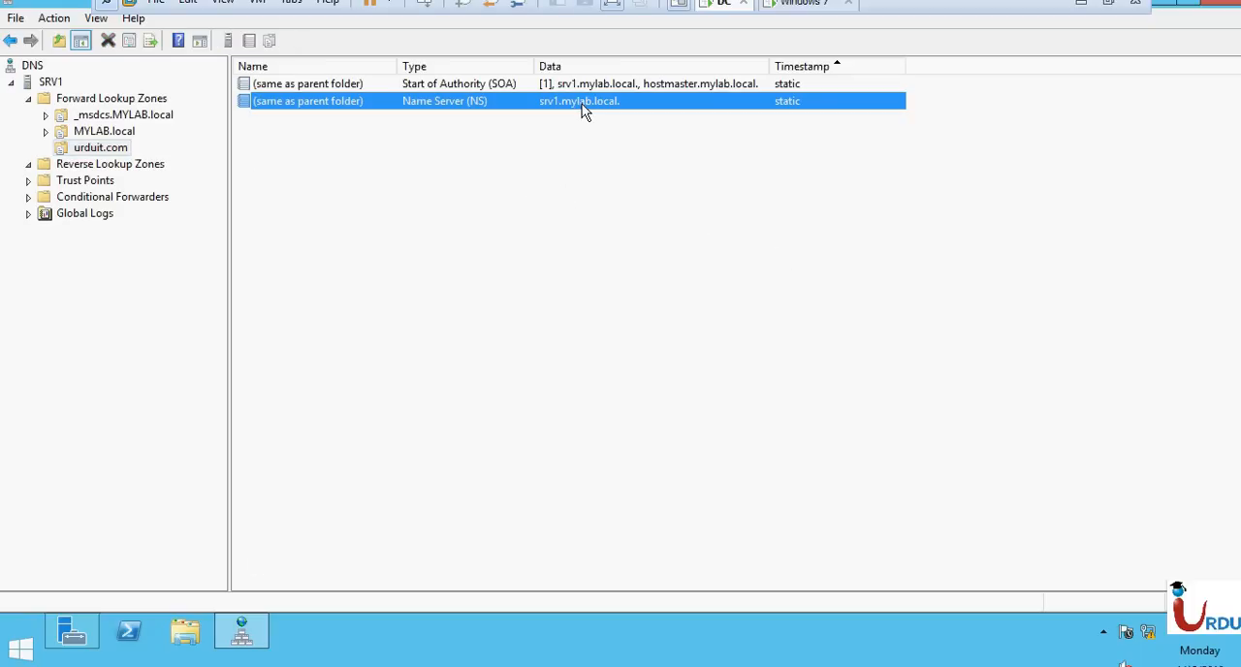
{"action": "double_click", "coordinate": [582, 108]}
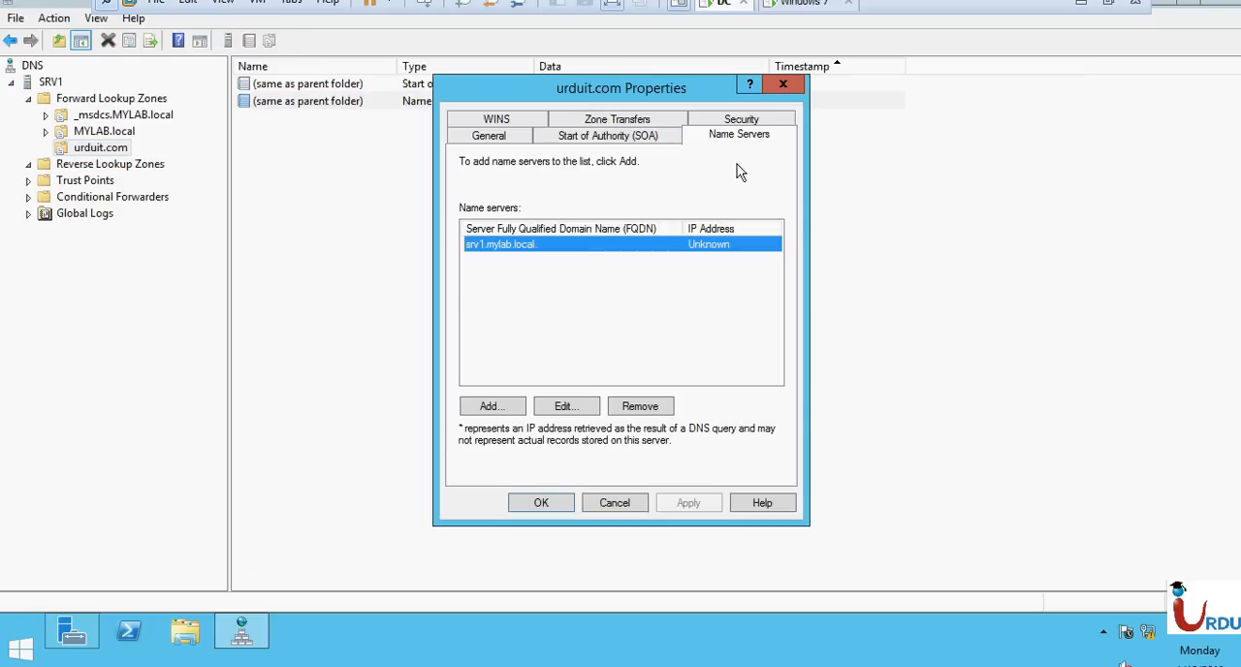
{"action": "key", "text": "Escape"}
{"action": "left_click", "coordinate": [353, 292]}
{"action": "left_click", "coordinate": [534, 108]}
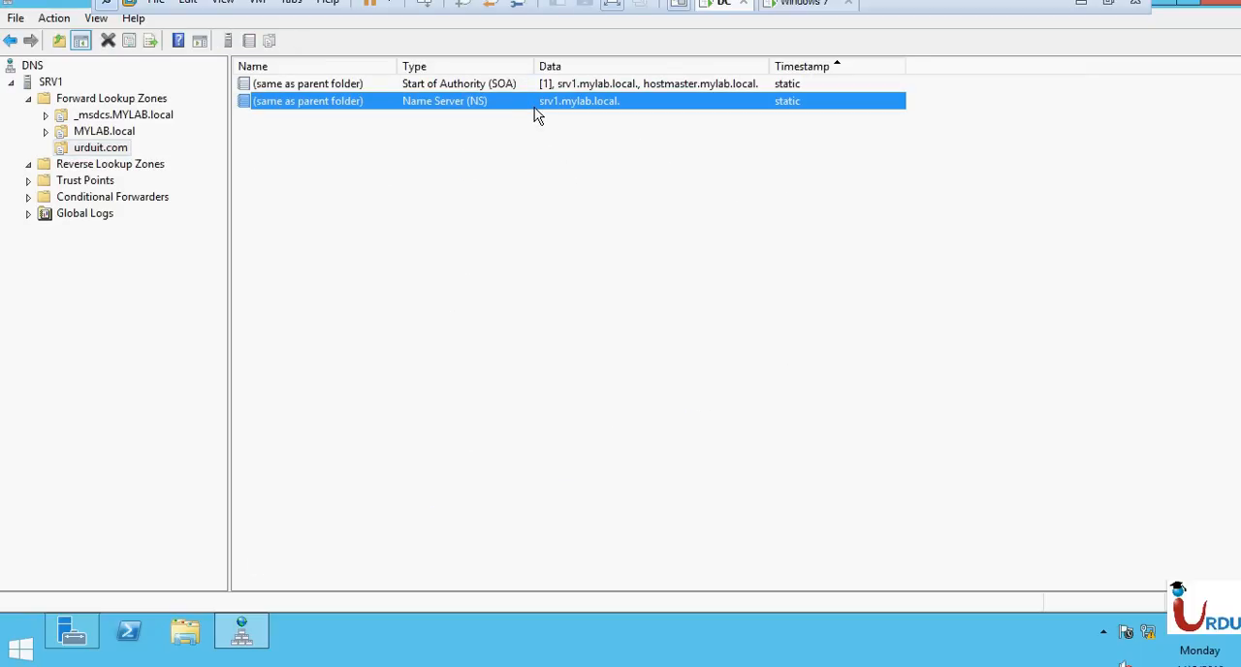
{"action": "double_click", "coordinate": [536, 114]}
{"action": "left_click", "coordinate": [550, 328]}
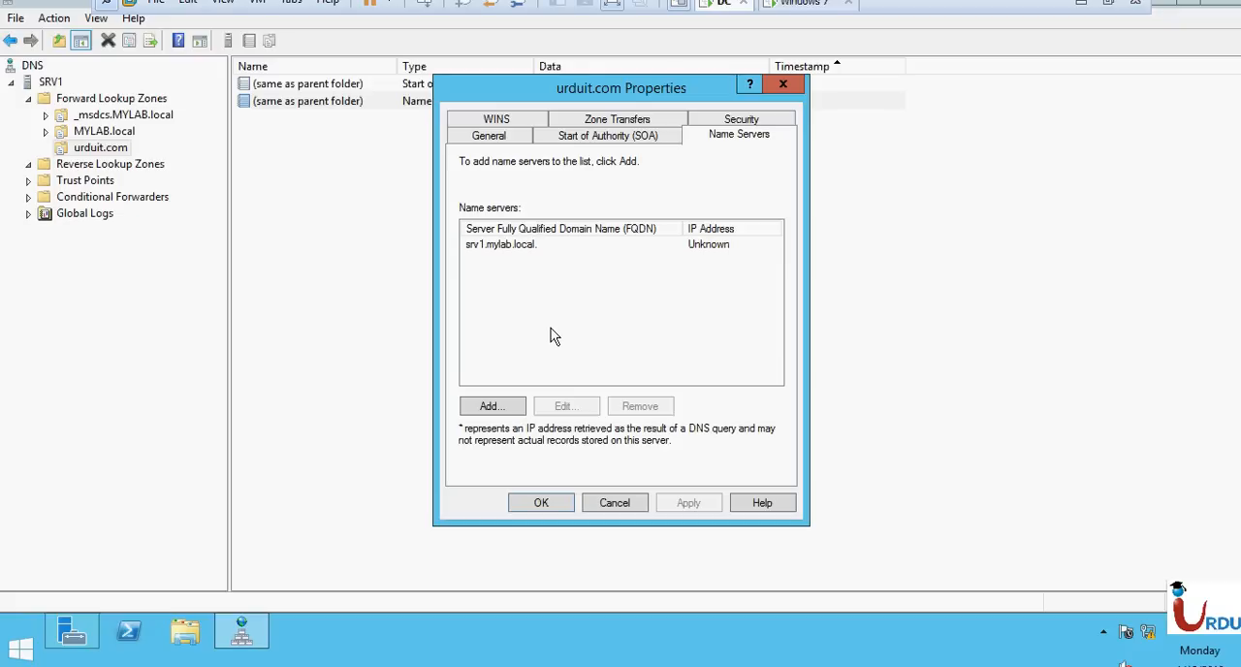
{"action": "left_click", "coordinate": [505, 409]}
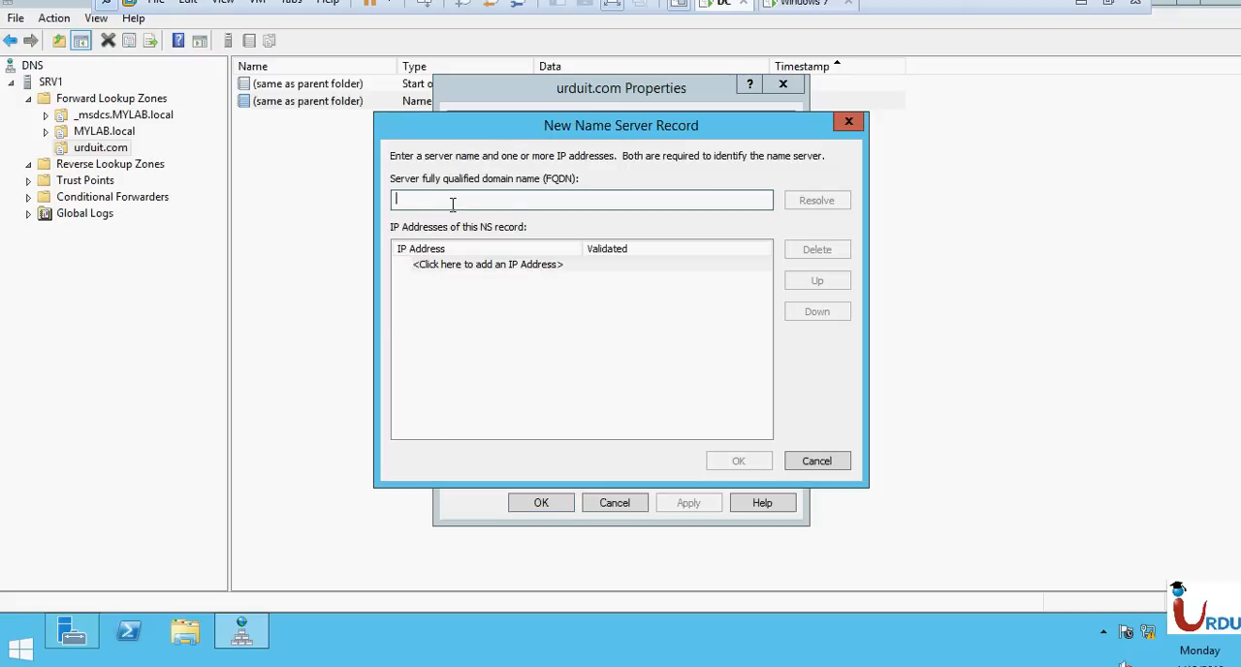
{"action": "key", "text": "Escape"}
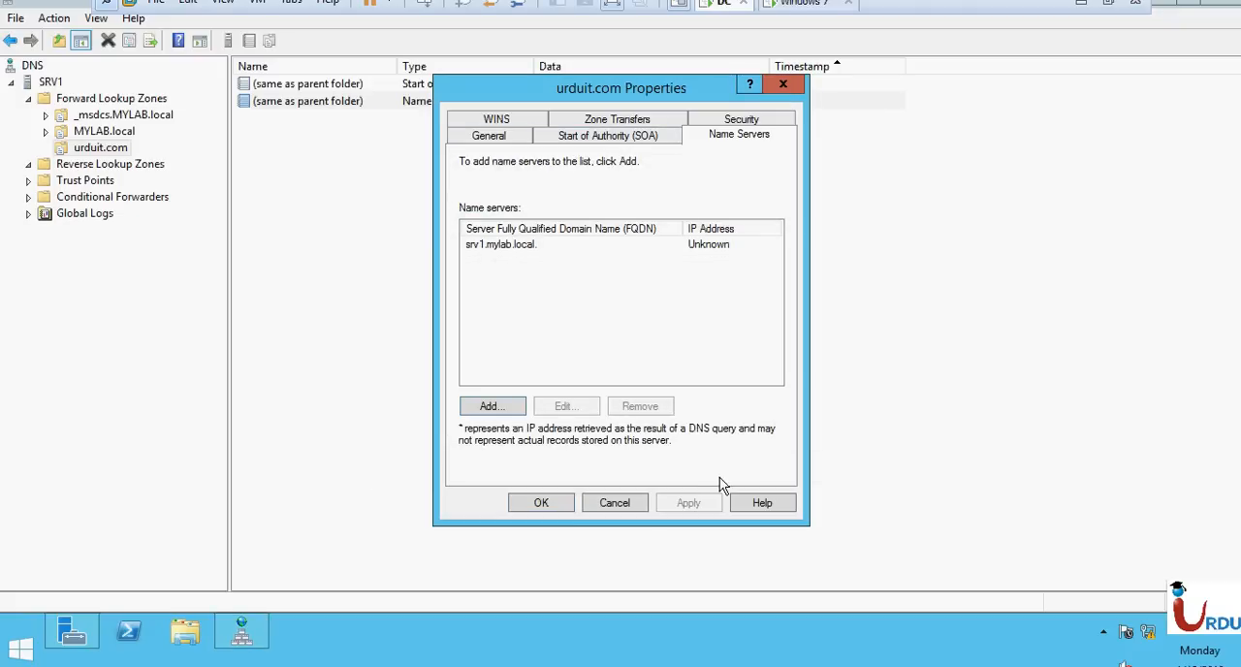
{"action": "left_click", "coordinate": [613, 503]}
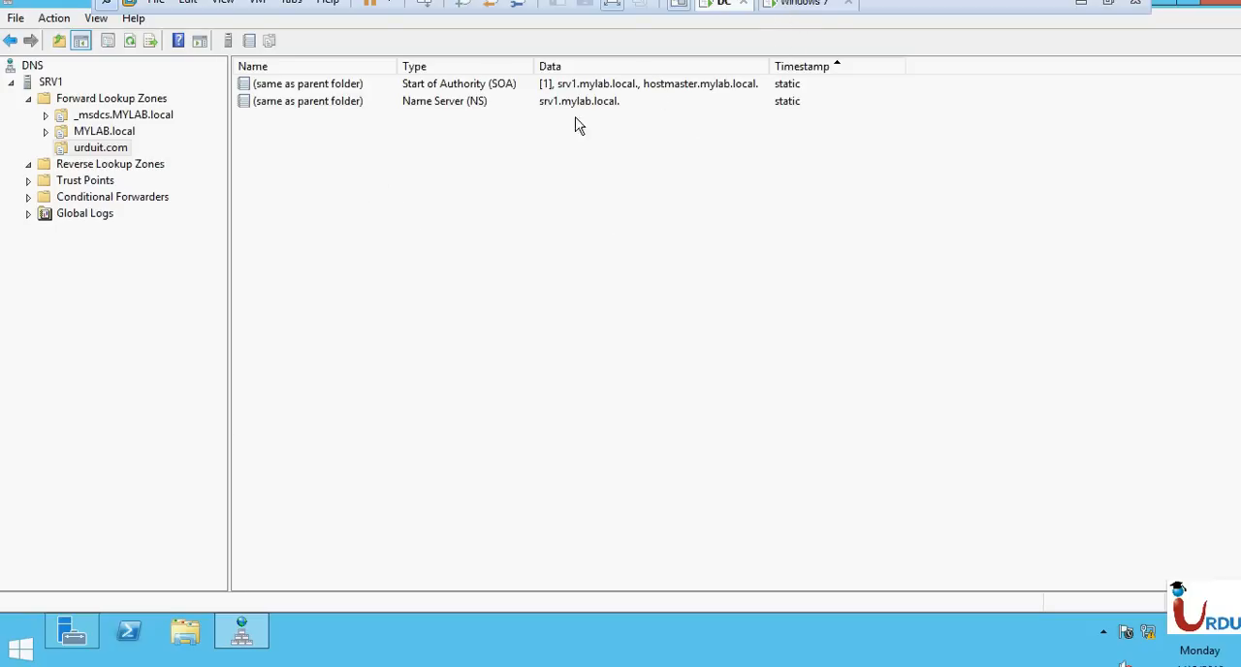
Start a new host (A) record in the urduit.com zone and look up the server's IPv4 address with ipconfig.
{"action": "right_click", "coordinate": [399, 180]}
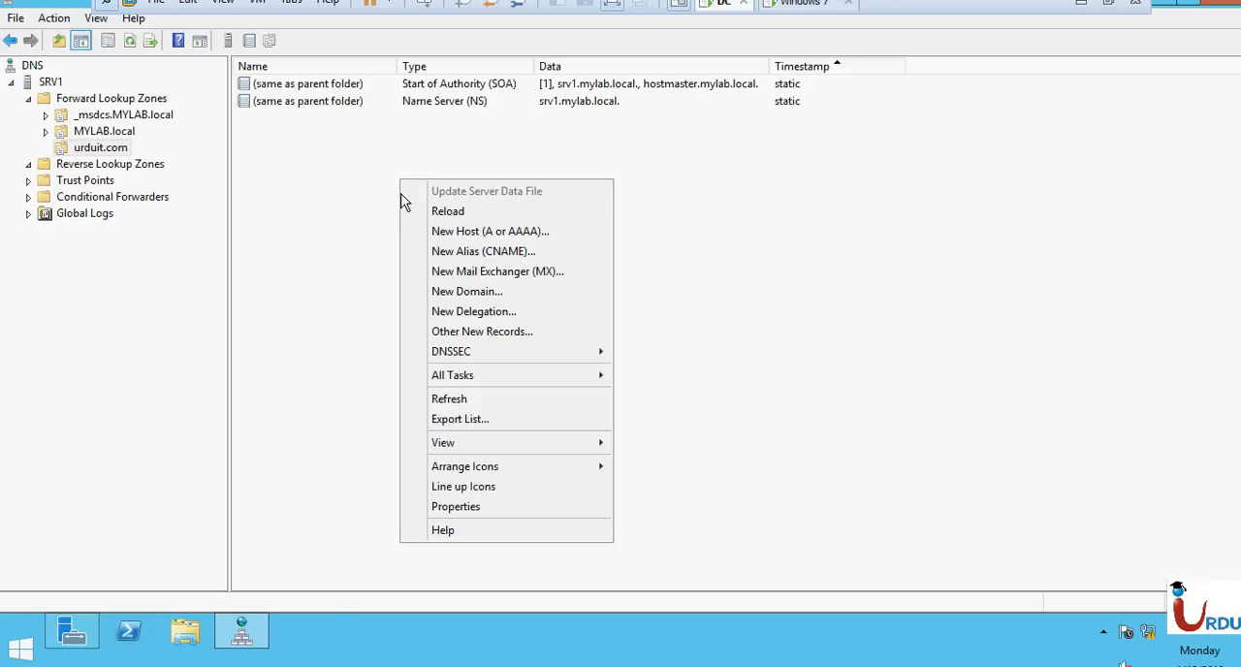
{"action": "left_click", "coordinate": [540, 233]}
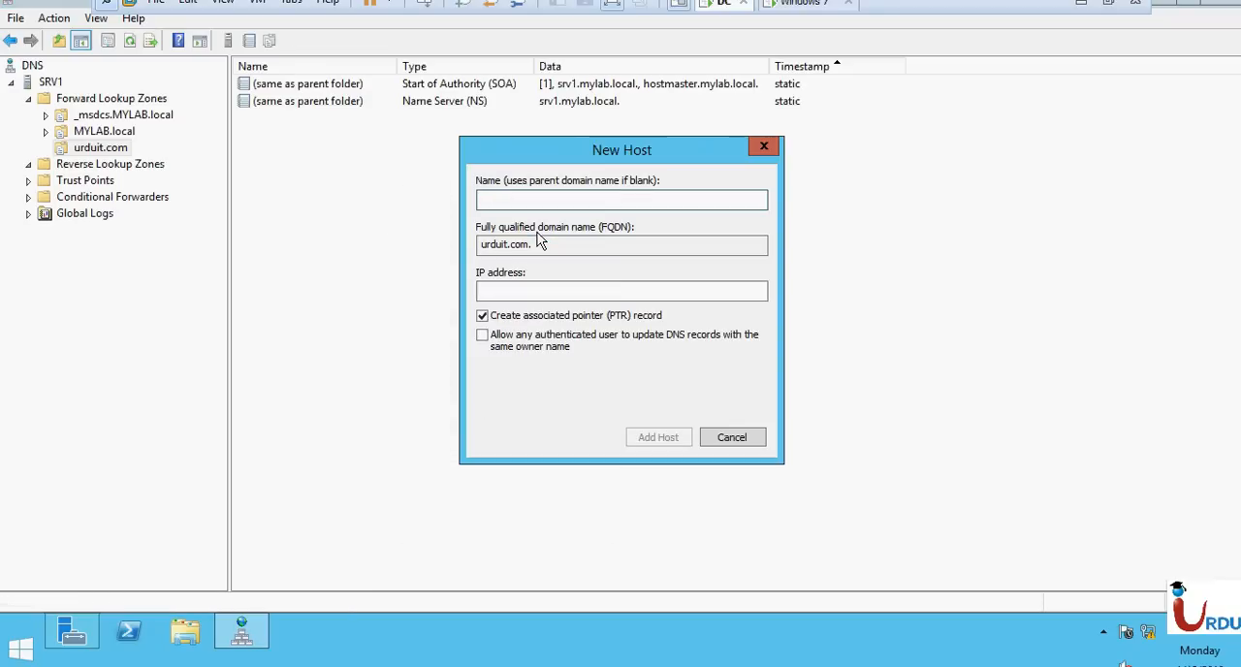
{"action": "left_click", "coordinate": [520, 289]}
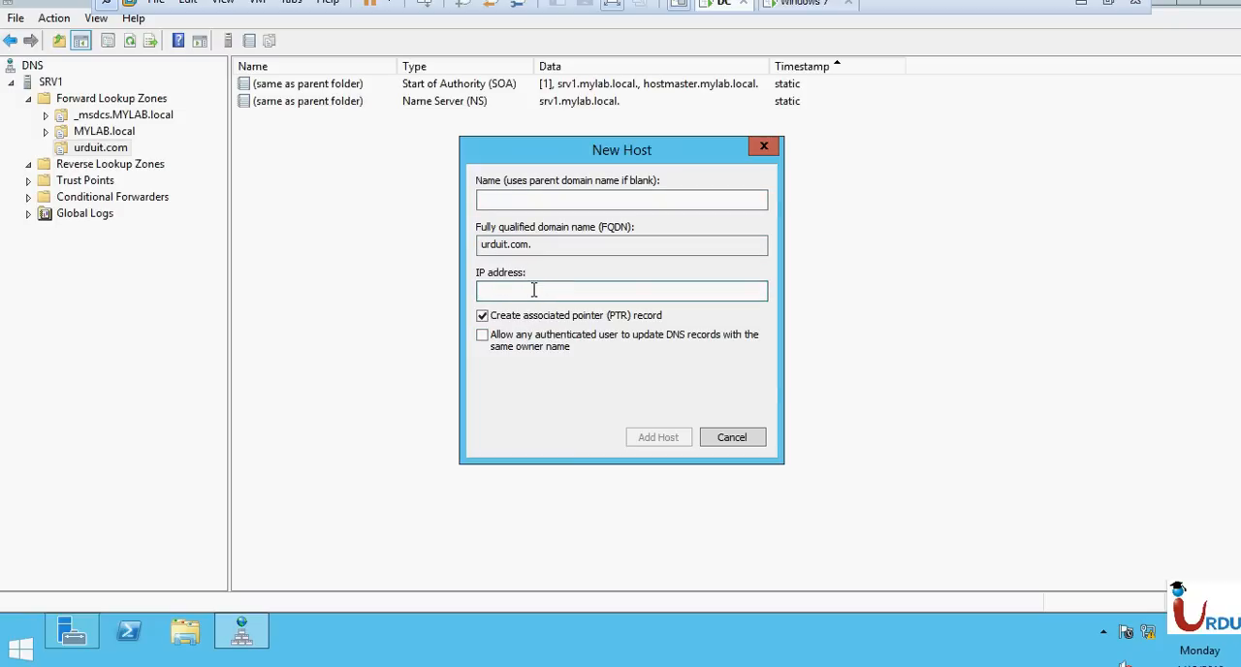
{"action": "key", "text": "super+r"}
{"action": "type", "text": "cmd"}
{"action": "key", "text": "Return"}
{"action": "type", "text": "ipconfig"}
{"action": "key", "text": "Return"}
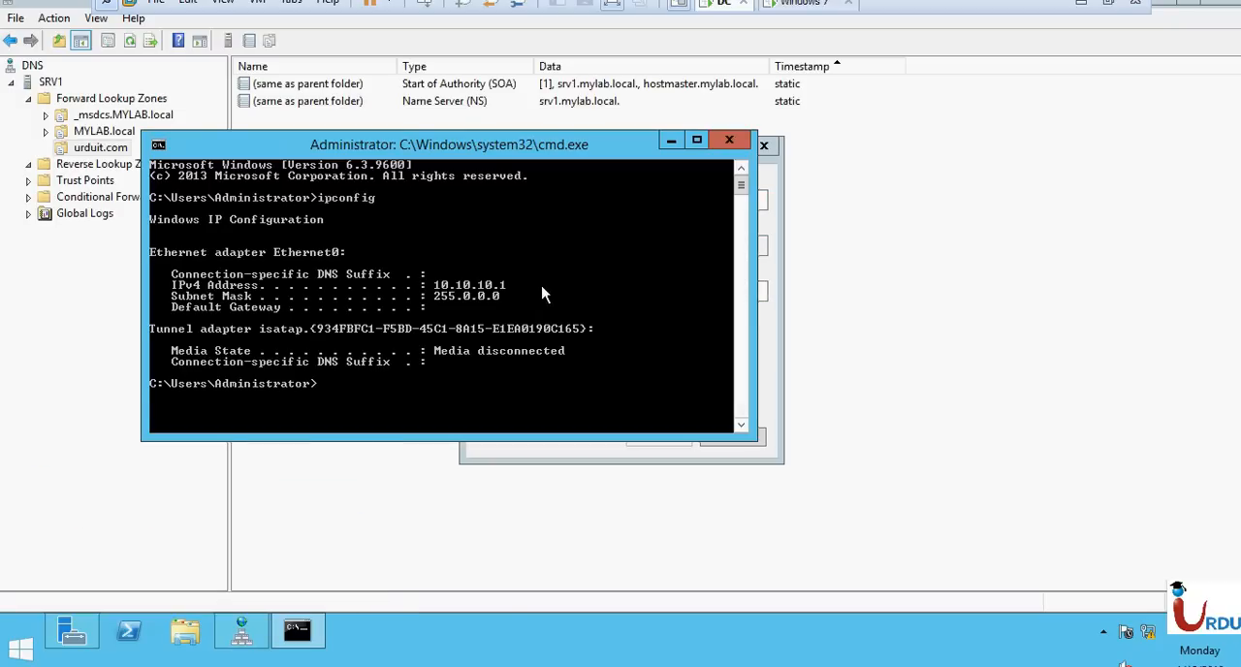
{"action": "left_click", "coordinate": [728, 140]}
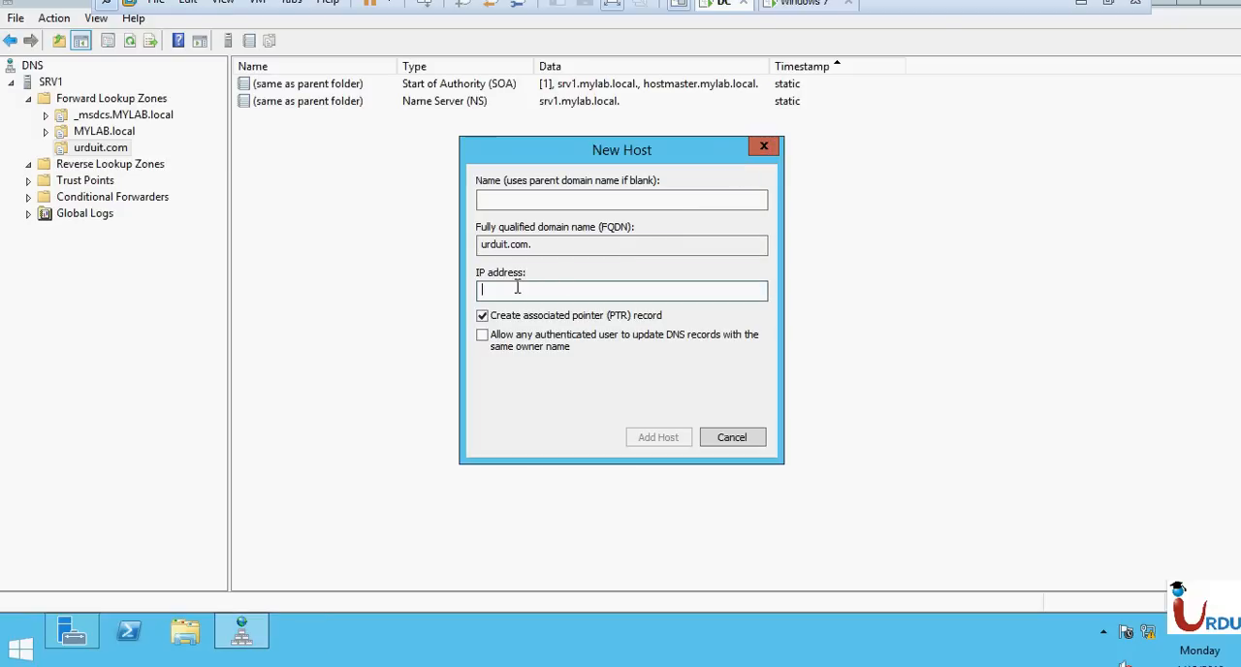
Add the host record with IP address 10.10.10.1 and a blank name so it uses the parent domain urduit.com.
{"action": "left_click", "coordinate": [516, 287]}
{"action": "type", "text": "10.10.10.1"}
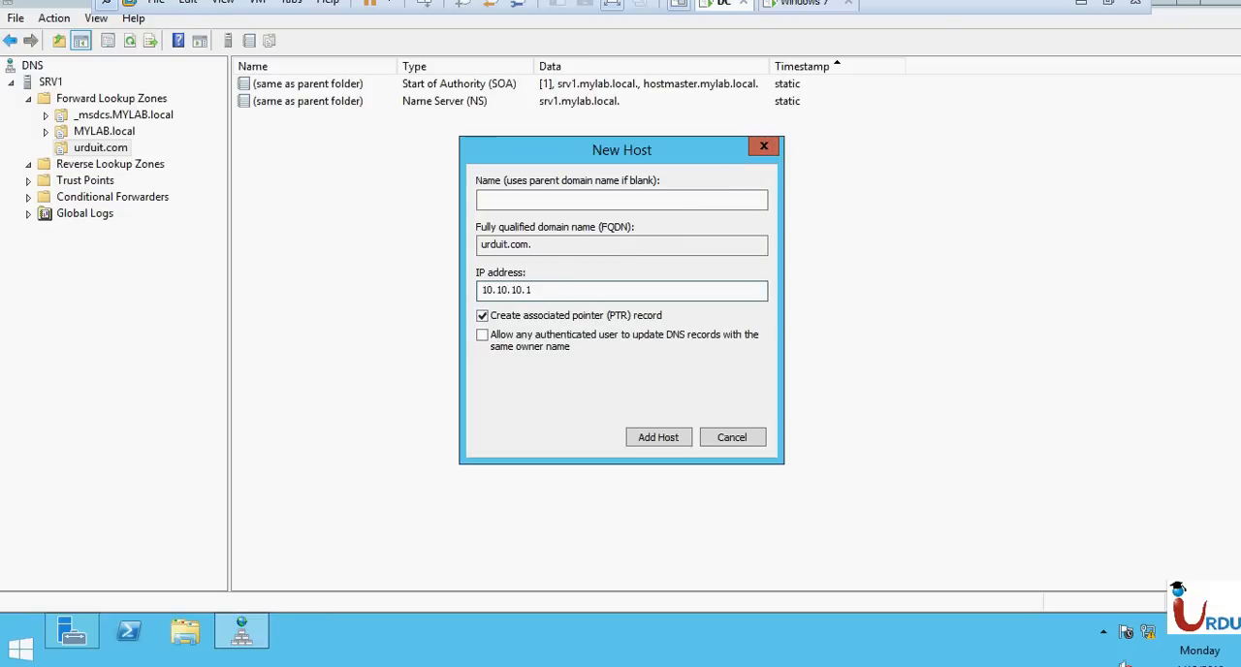
{"action": "left_click", "coordinate": [535, 201]}
{"action": "type", "text": "www"}
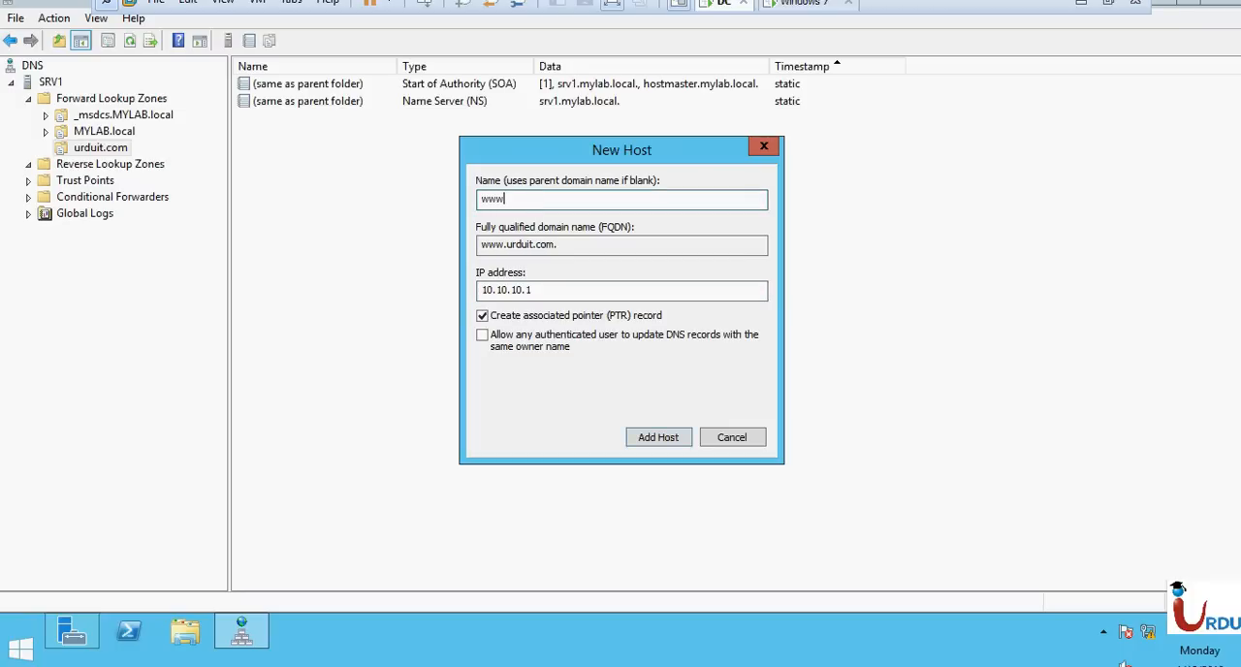
{"action": "key", "text": "BackSpace"}
{"action": "key", "text": "BackSpace"}
{"action": "key", "text": "BackSpace"}
{"action": "type", "text": "srv1"}
{"action": "key", "text": "BackSpace"}
{"action": "key", "text": "BackSpace"}
{"action": "key", "text": "BackSpace"}
{"action": "key", "text": "BackSpace"}
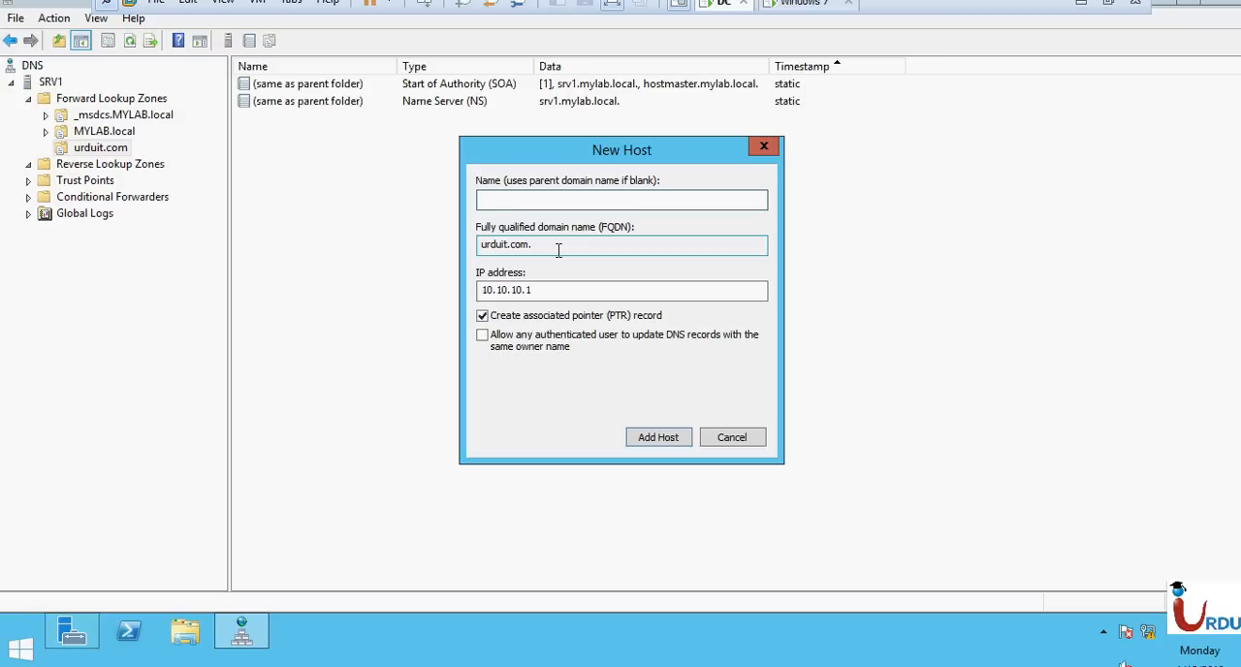
{"action": "left_click", "coordinate": [659, 437]}
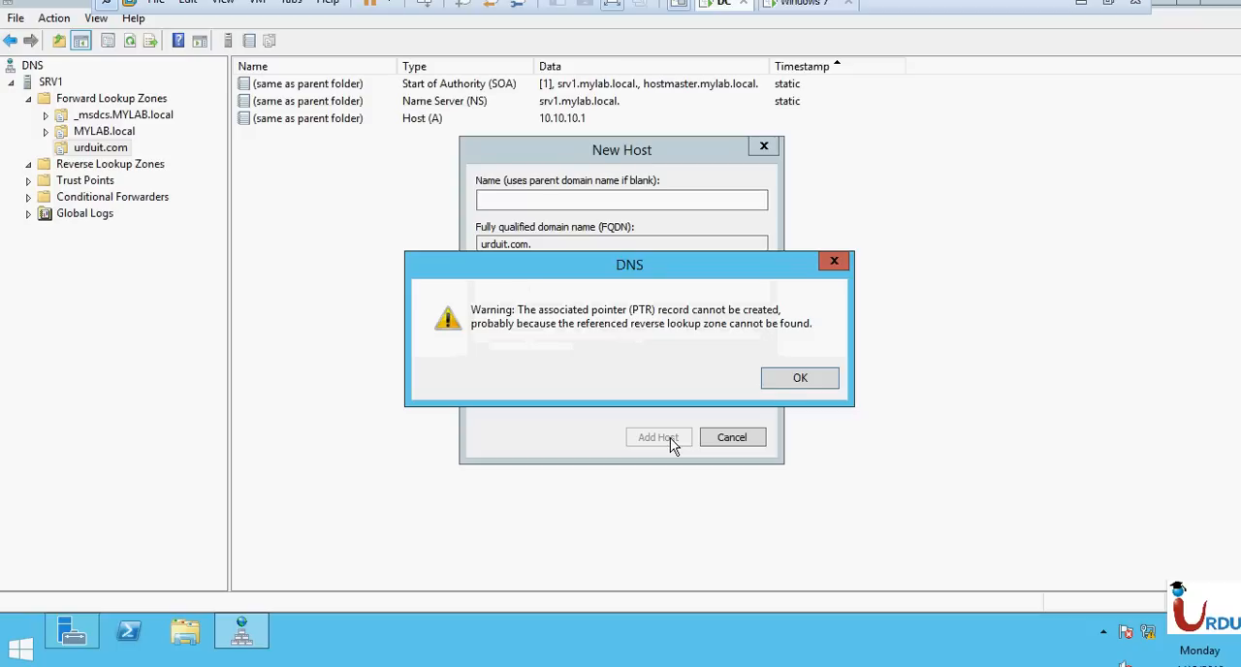
{"action": "left_click", "coordinate": [787, 379]}
{"action": "left_click", "coordinate": [753, 441]}
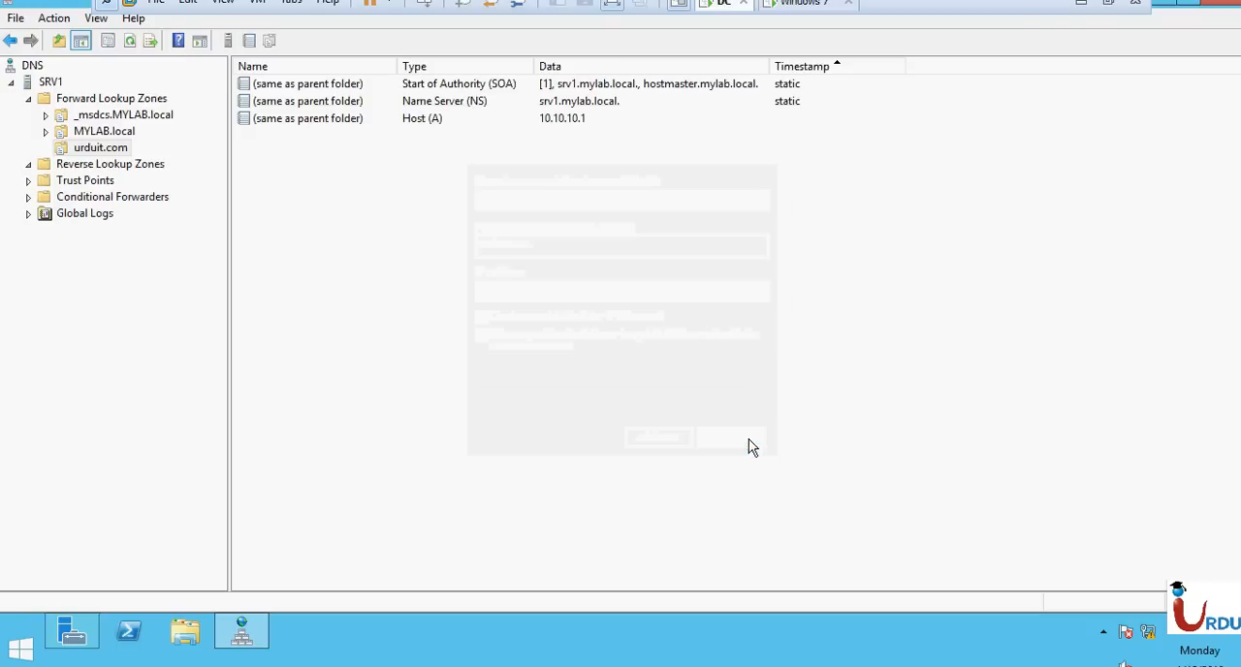
Check the reverse lookup zones folder and review the records and name server properties of the urduit.com zone.
{"action": "left_click", "coordinate": [28, 165]}
{"action": "left_click", "coordinate": [67, 167]}
{"action": "right_click", "coordinate": [69, 171]}
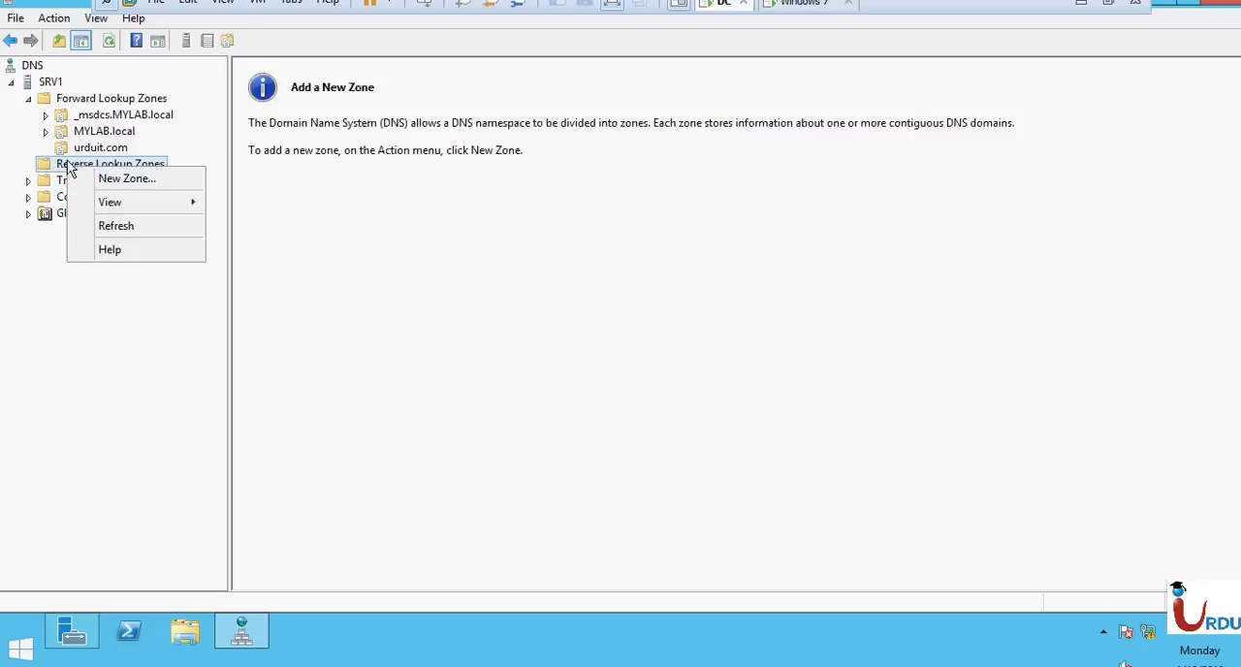
{"action": "left_click", "coordinate": [111, 47]}
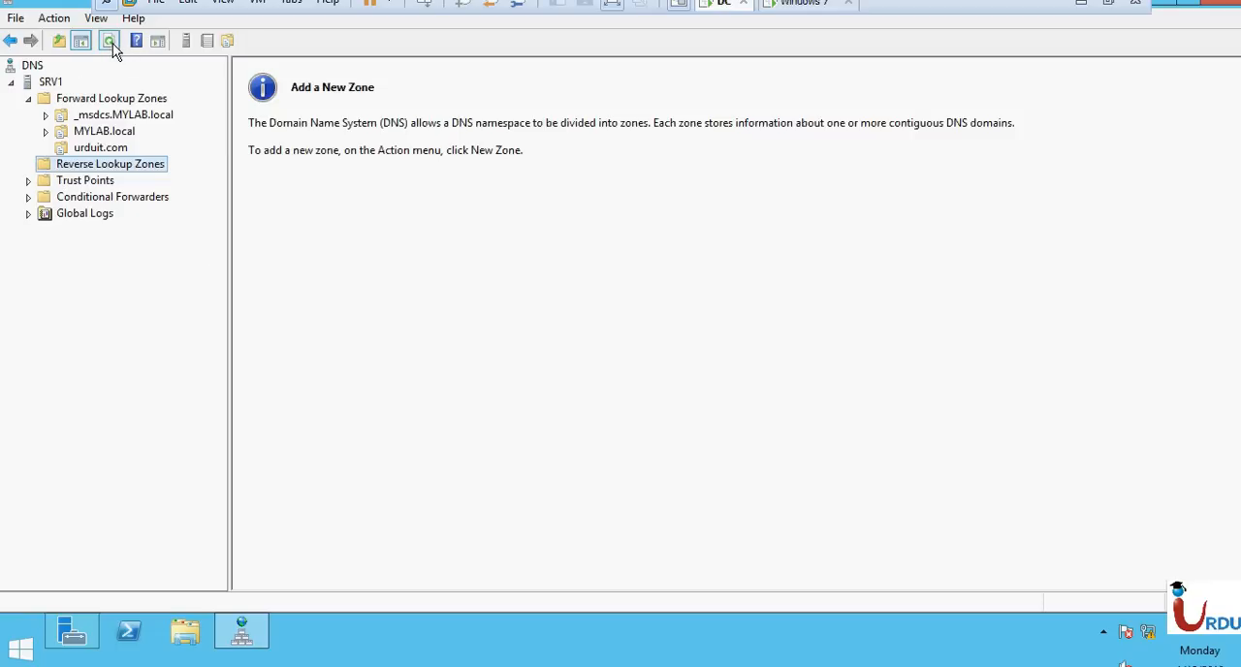
{"action": "left_click", "coordinate": [102, 148]}
{"action": "double_click", "coordinate": [317, 117]}
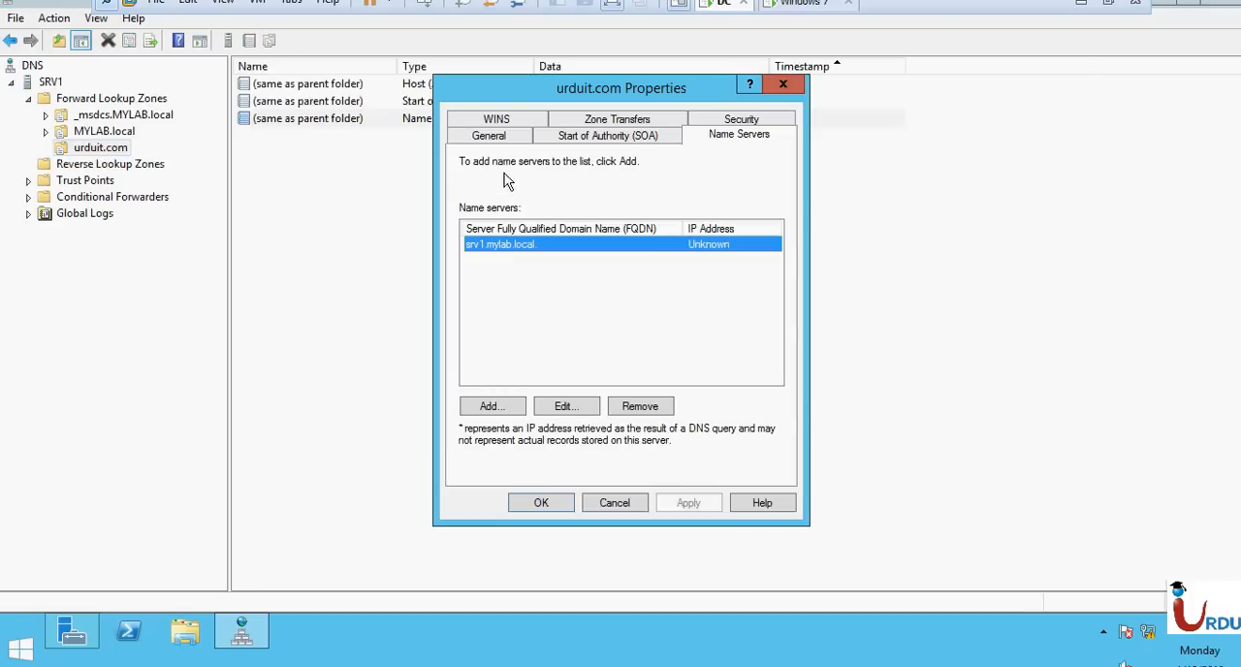
{"action": "left_click", "coordinate": [617, 500]}
{"action": "left_click", "coordinate": [286, 103]}
{"action": "left_click", "coordinate": [520, 429]}
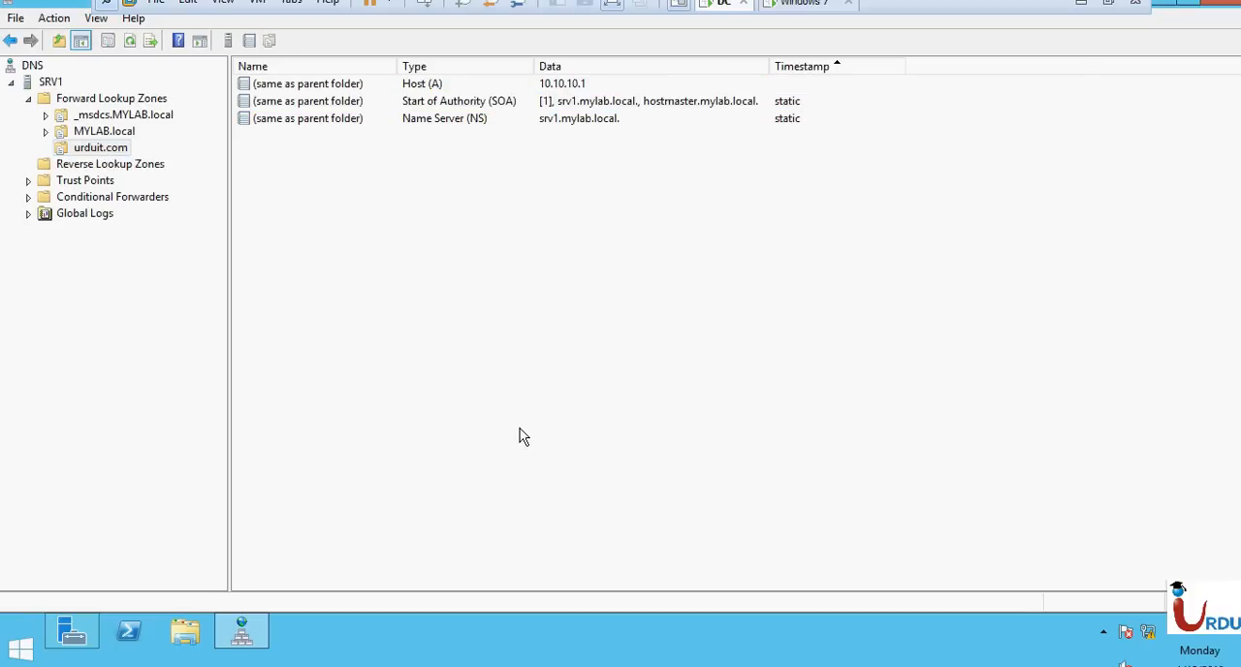
Open a command prompt and ping urduit.com to test its name resolution.
{"action": "key", "text": "super+r"}
{"action": "type", "text": "cmd"}
{"action": "key", "text": "Return"}
{"action": "type", "text": "ping urd"}
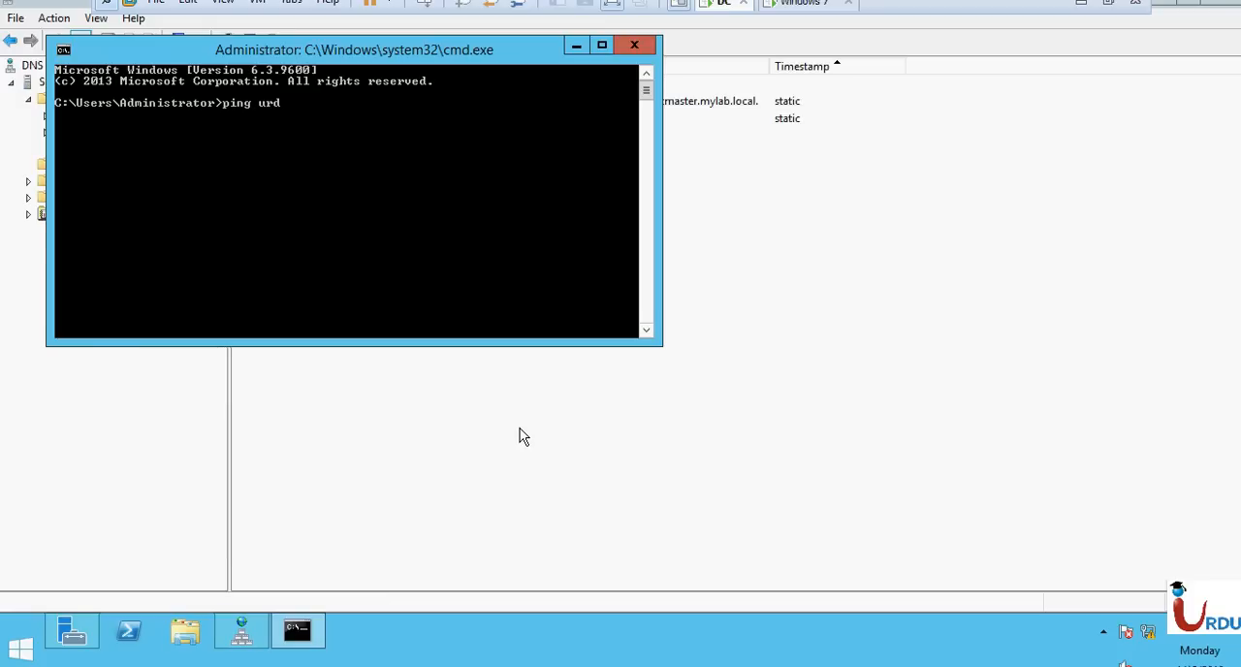
{"action": "type", "text": "uit.com"}
{"action": "key", "text": "Return"}
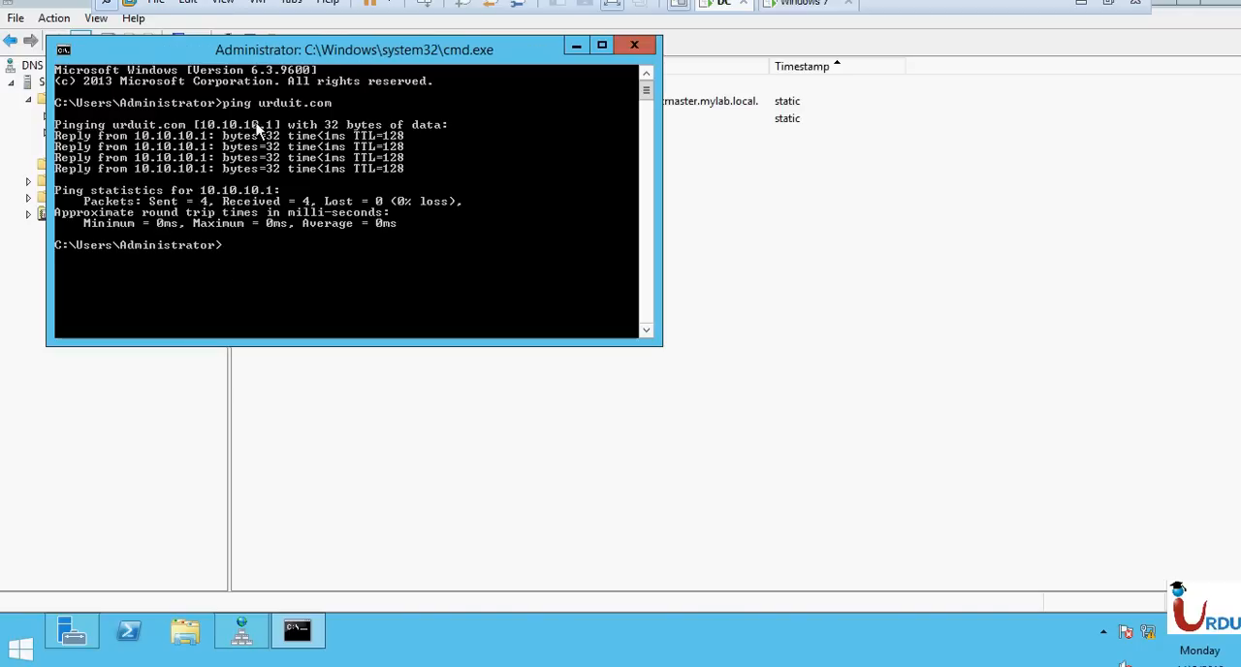
Ping 10.10.10.1, then repeat the ping with -a placed after the address, stopping each run early.
{"action": "type", "text": "ping 10.10.10.1"}
{"action": "key", "text": "Return"}
{"action": "key", "text": "ctrl+c"}
{"action": "key", "text": "Up"}
{"action": "type", "text": "-a"}
{"action": "key", "text": "Return"}
{"action": "key", "text": "ctrl+c"}
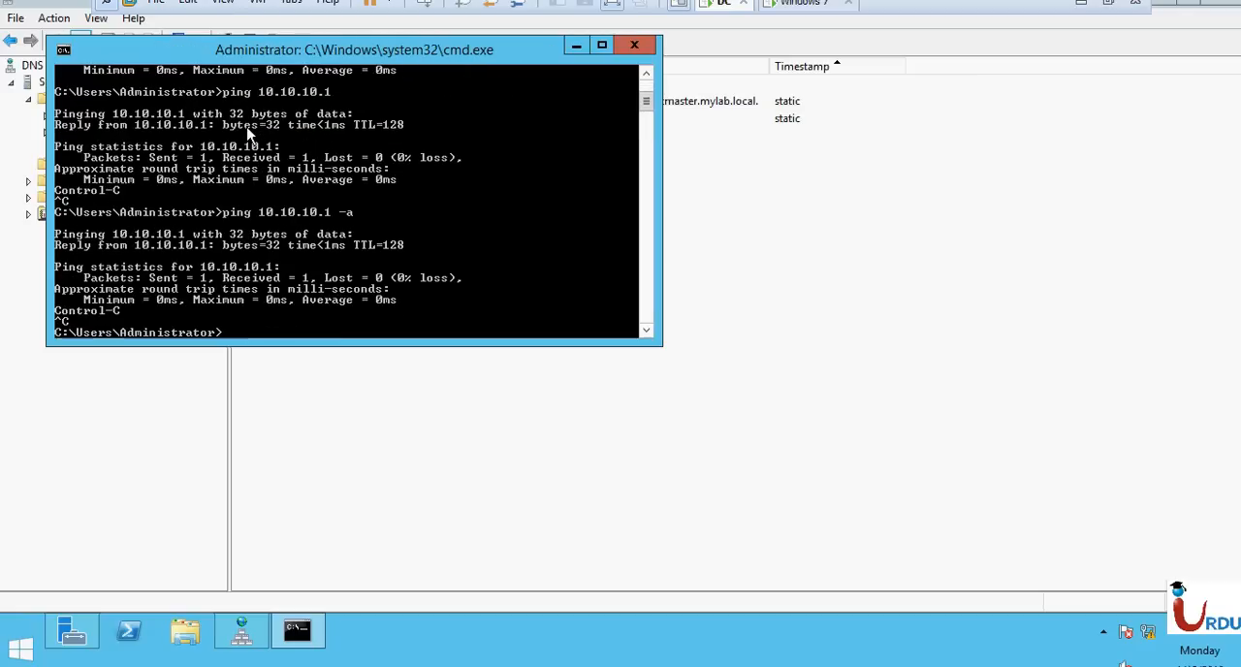
Run ping -a 10.10.10.1 to resolve the address to its host name, and minimize the command prompt.
{"action": "key", "text": "Up"}
{"action": "key", "text": "BackSpace"}
{"action": "key", "text": "BackSpace"}
{"action": "key", "text": "BackSpace"}
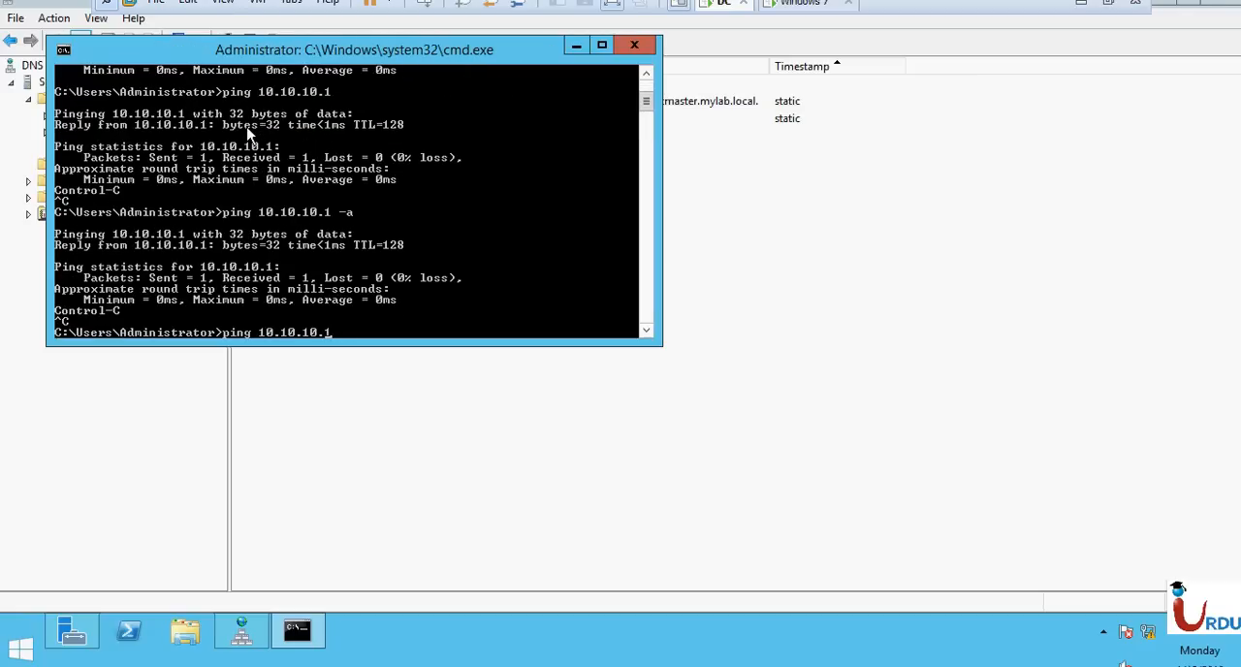
{"action": "key", "text": "Left"}
{"action": "key", "text": "Left"}
{"action": "key", "text": "Left"}
{"action": "key", "text": "Left"}
{"action": "key", "text": "Left"}
{"action": "key", "text": "Left"}
{"action": "key", "text": "Left"}
{"action": "key", "text": "Left"}
{"action": "key", "text": "Left"}
{"action": "key", "text": "Left"}
{"action": "key", "text": "Left"}
{"action": "type", "text": "-a"}
{"action": "key", "text": "Return"}
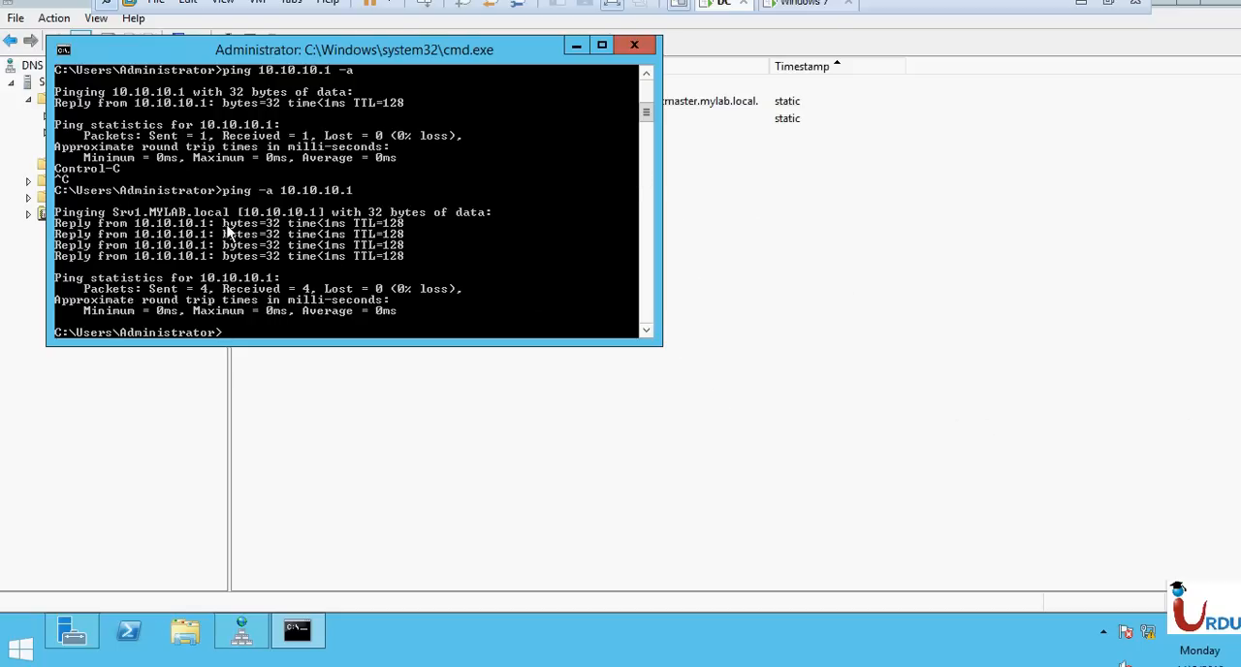
{"action": "left_click", "coordinate": [575, 46]}
{"action": "left_click", "coordinate": [529, 126]}
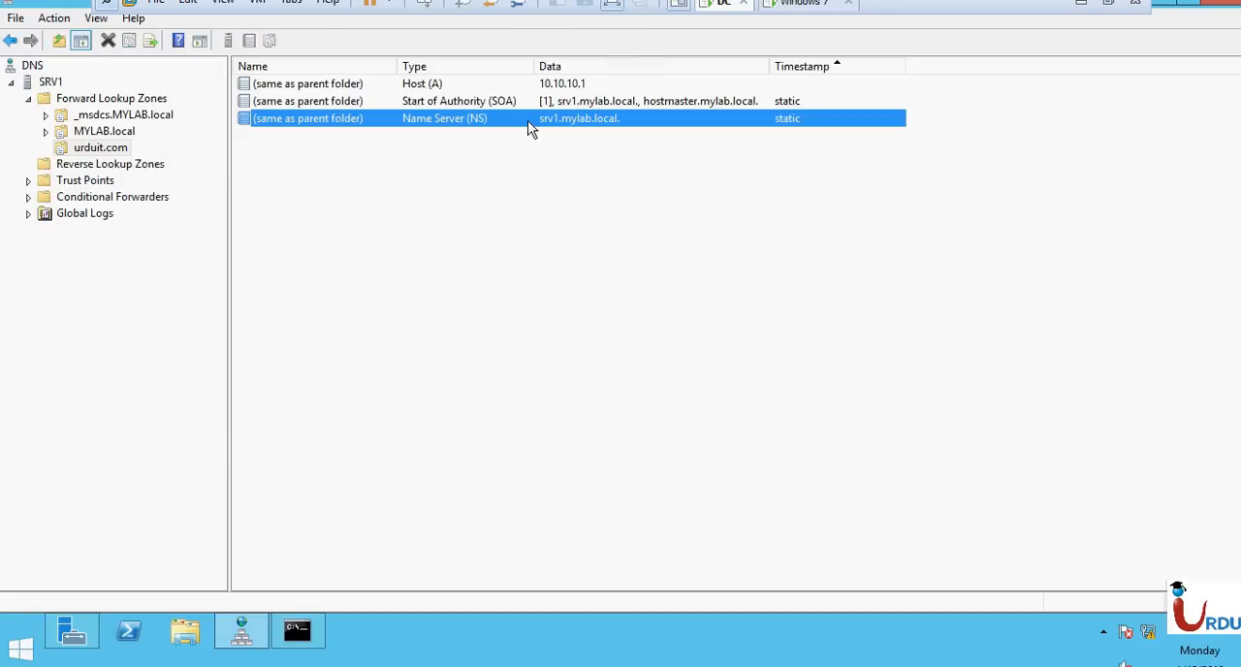
{"action": "left_click", "coordinate": [345, 214]}
{"action": "right_click", "coordinate": [345, 212]}
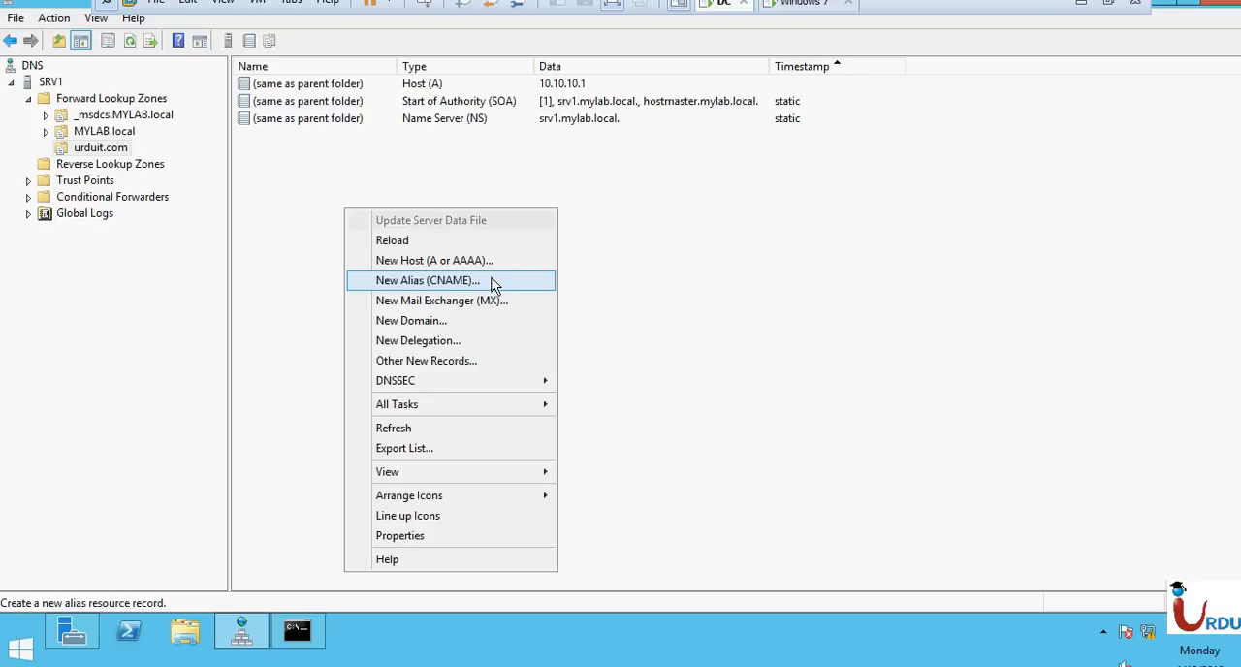
{"action": "left_click", "coordinate": [458, 282]}
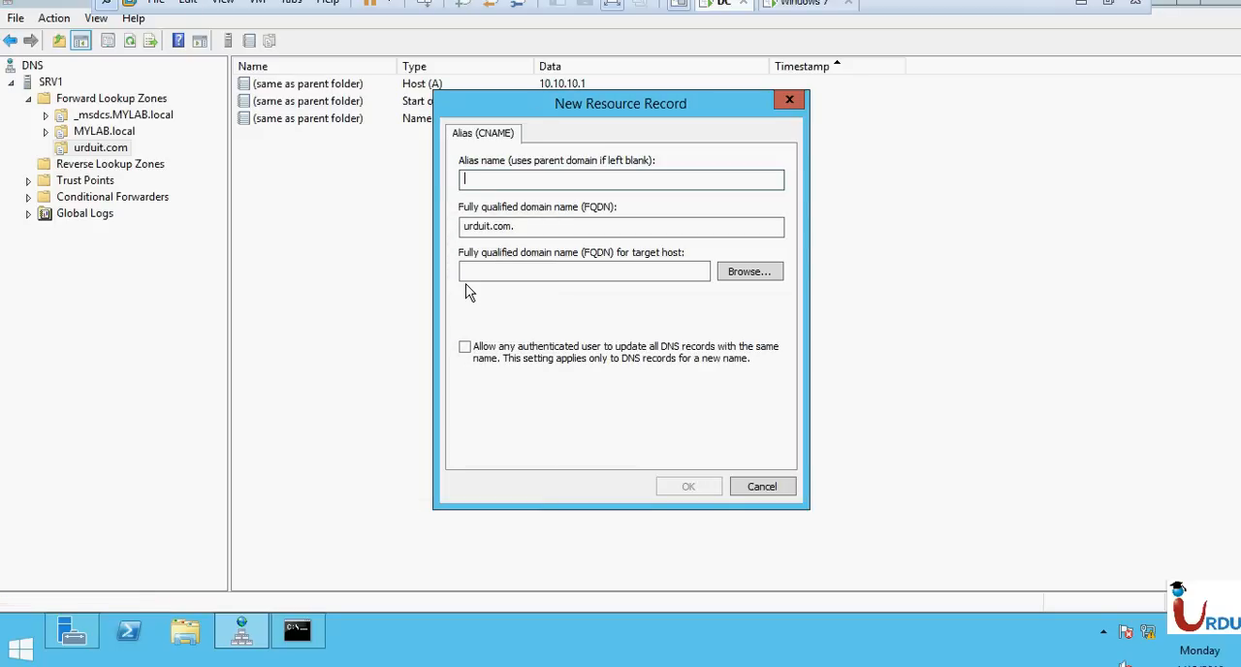
{"action": "type", "text": "www"}
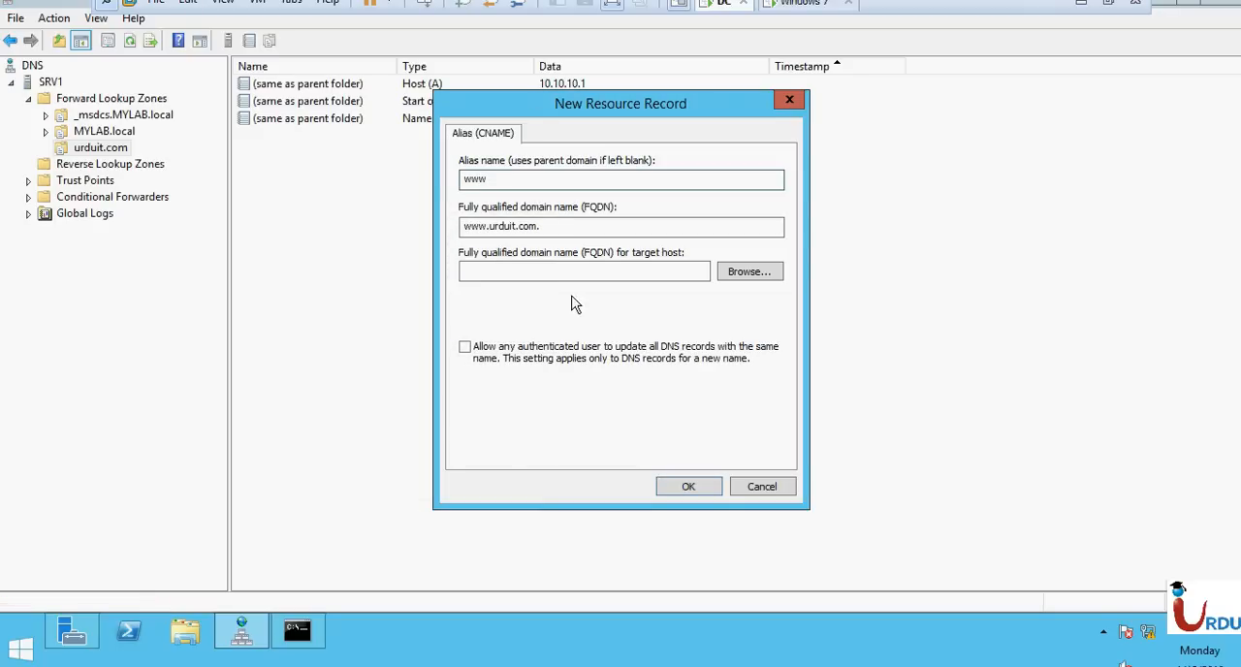
{"action": "left_click", "coordinate": [749, 274]}
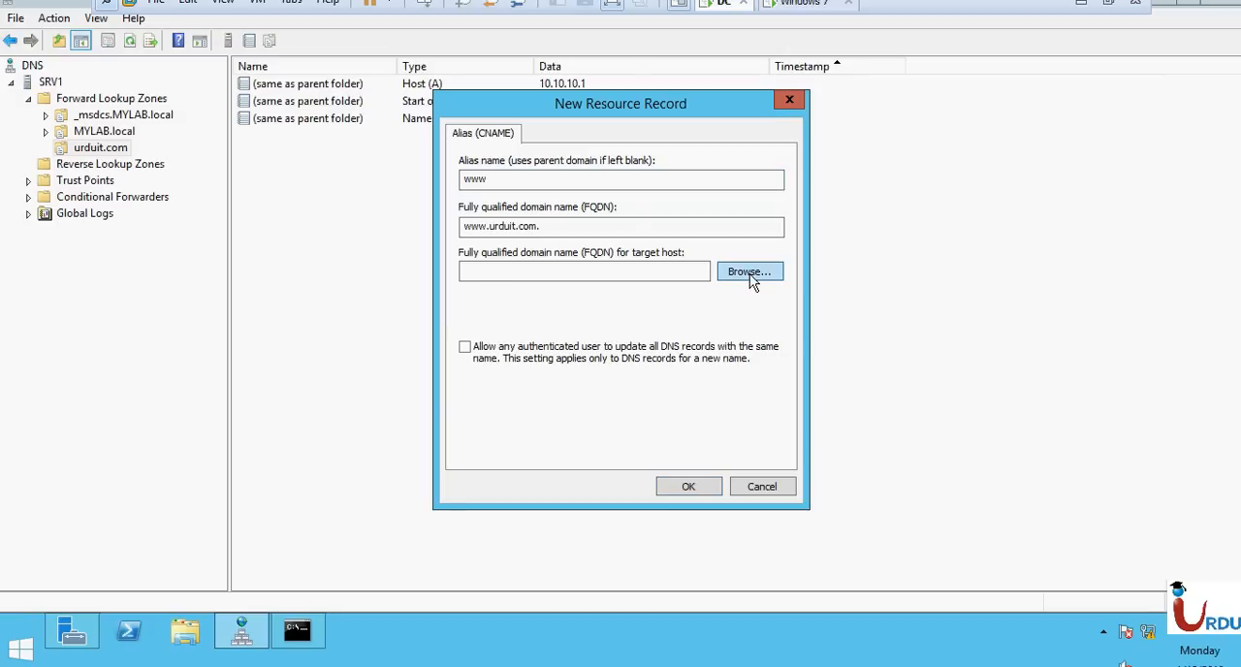
{"action": "double_click", "coordinate": [499, 250]}
{"action": "left_click", "coordinate": [500, 250]}
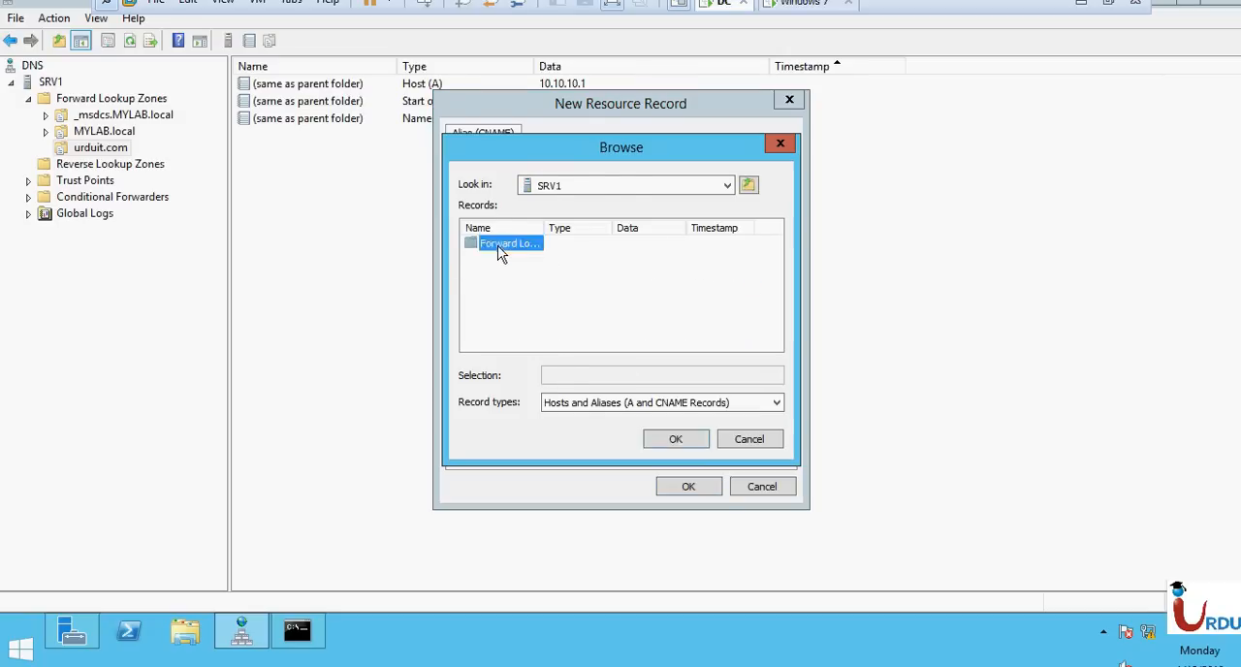
{"action": "double_click", "coordinate": [500, 244]}
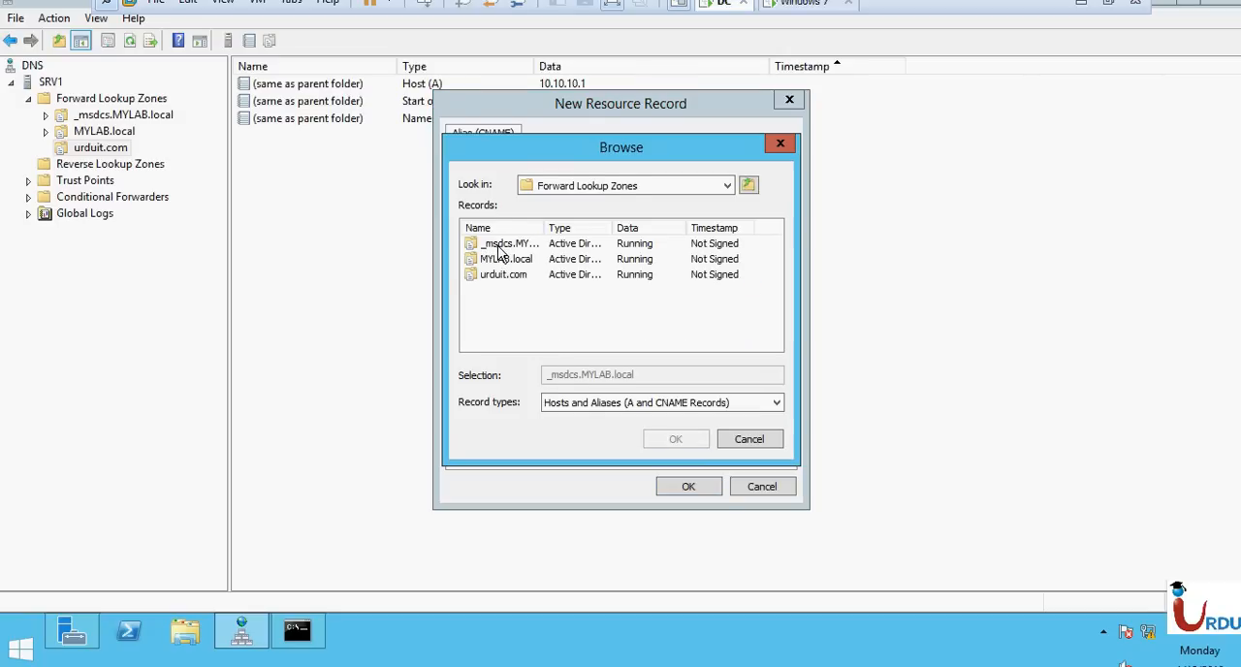
{"action": "left_click", "coordinate": [752, 442]}
{"action": "left_click", "coordinate": [763, 486]}
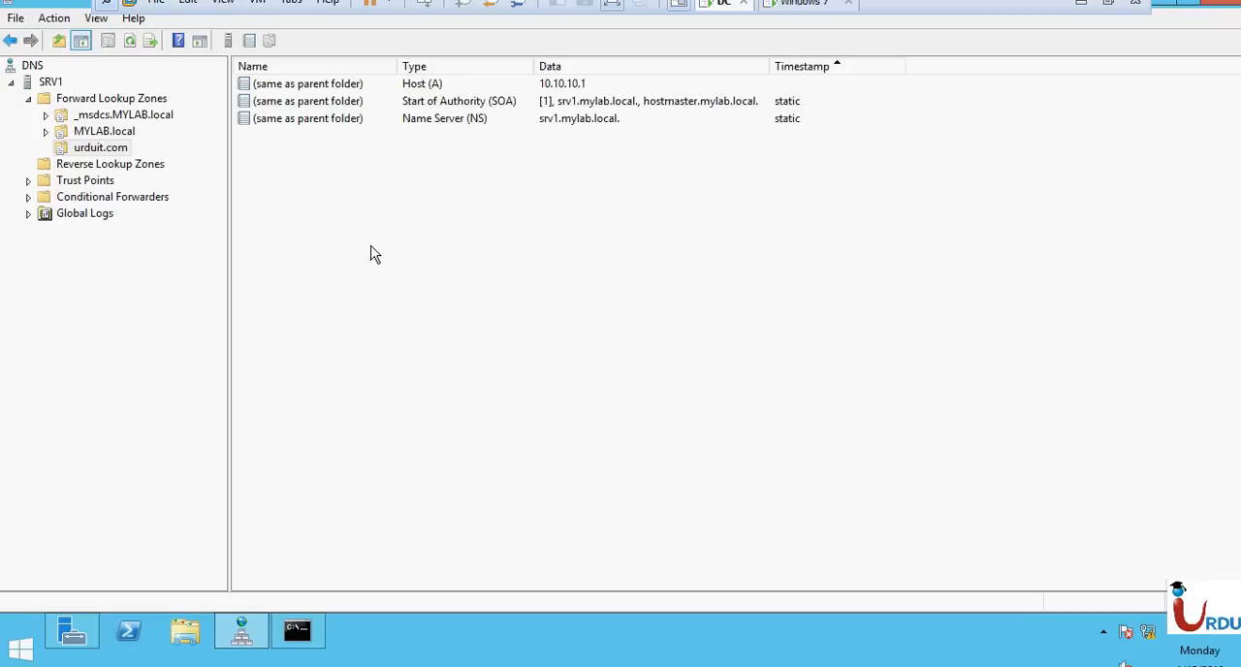
Add a host record srv1 with IP address 10.10.10.1 to the urduit.com zone, keeping the associated pointer record option enabled.
{"action": "left_click", "coordinate": [424, 92]}
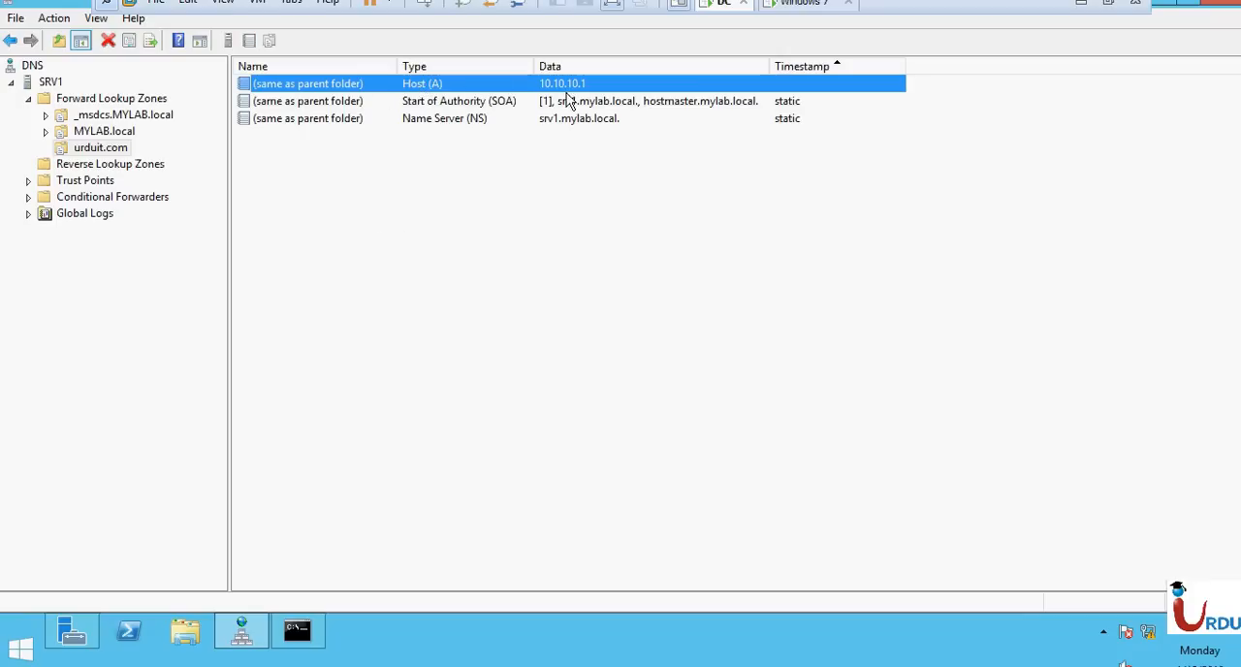
{"action": "left_click", "coordinate": [324, 194]}
{"action": "right_click", "coordinate": [323, 189]}
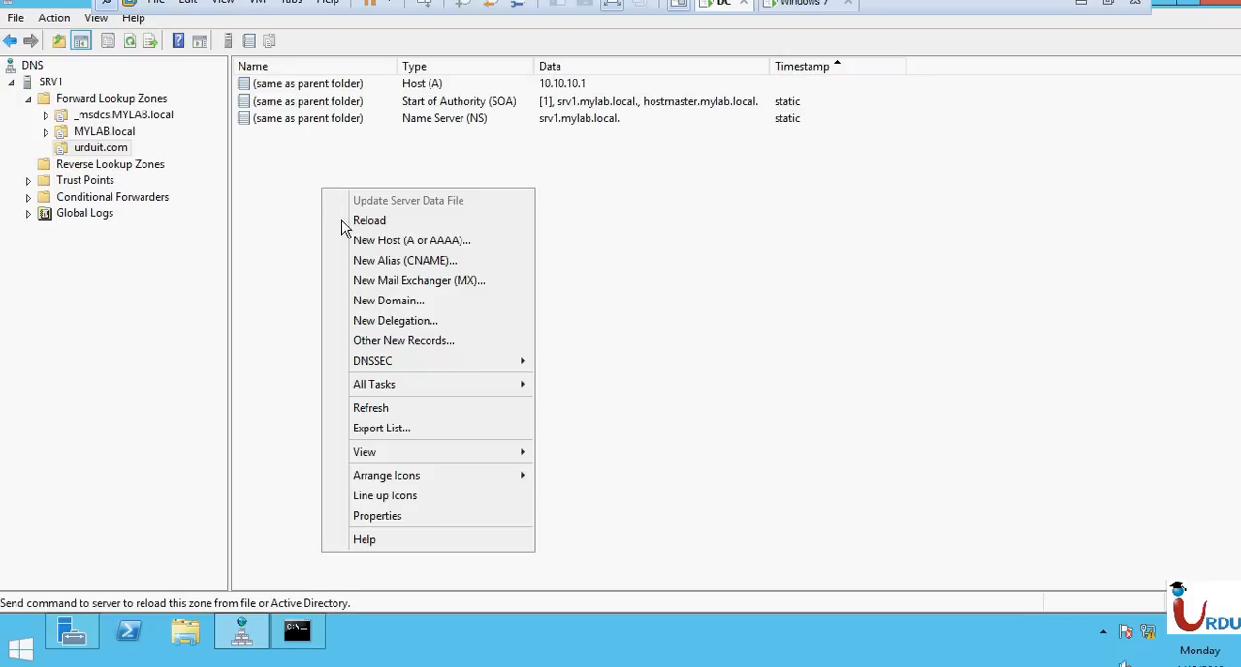
{"action": "left_click", "coordinate": [368, 240]}
{"action": "type", "text": "s"}
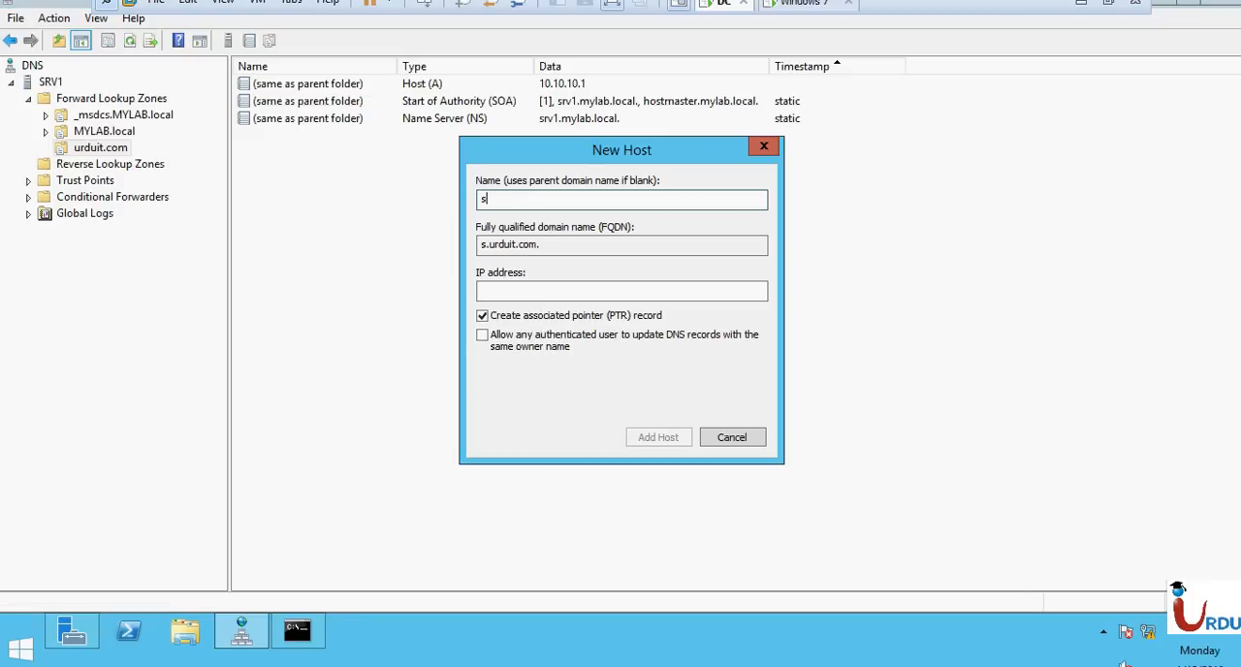
{"action": "type", "text": "rv1"}
{"action": "left_click", "coordinate": [570, 293]}
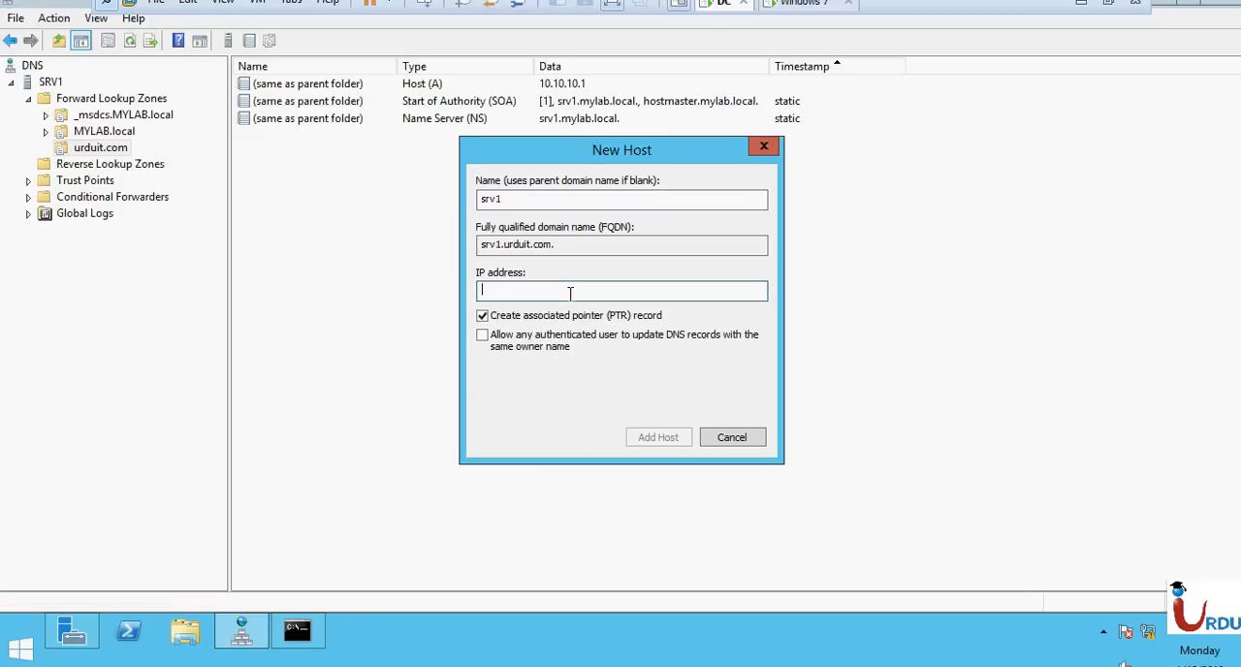
{"action": "type", "text": "10.10.10.1"}
{"action": "key", "text": "Return"}
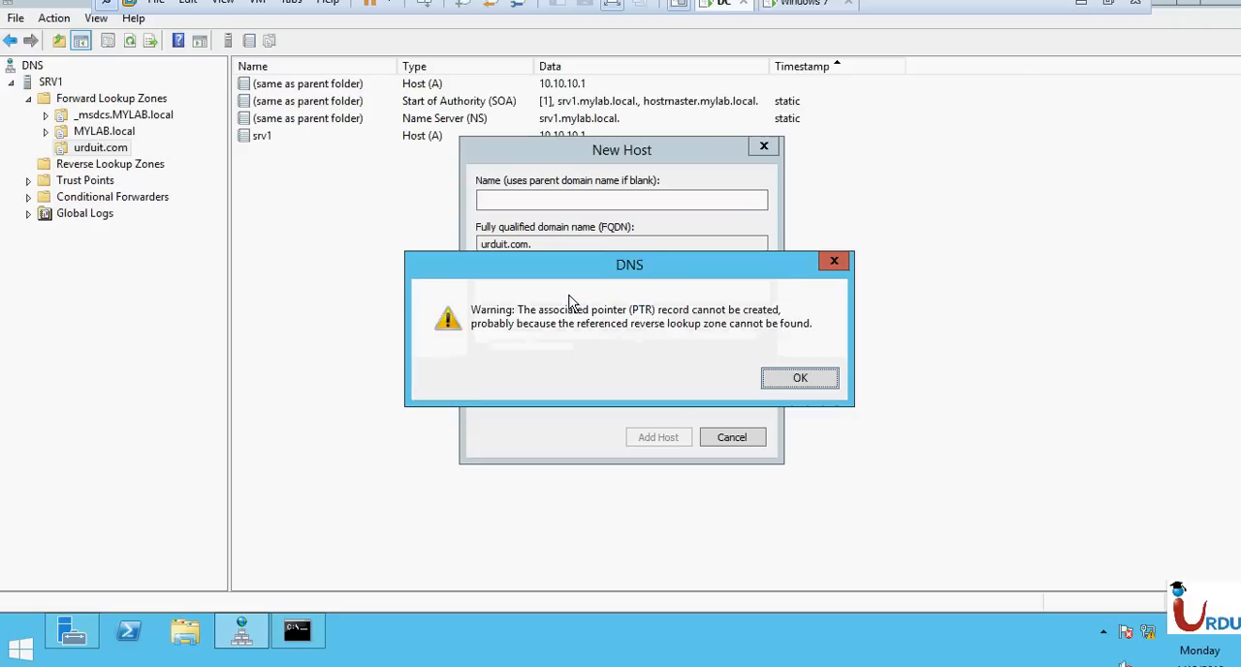
{"action": "left_click", "coordinate": [796, 380]}
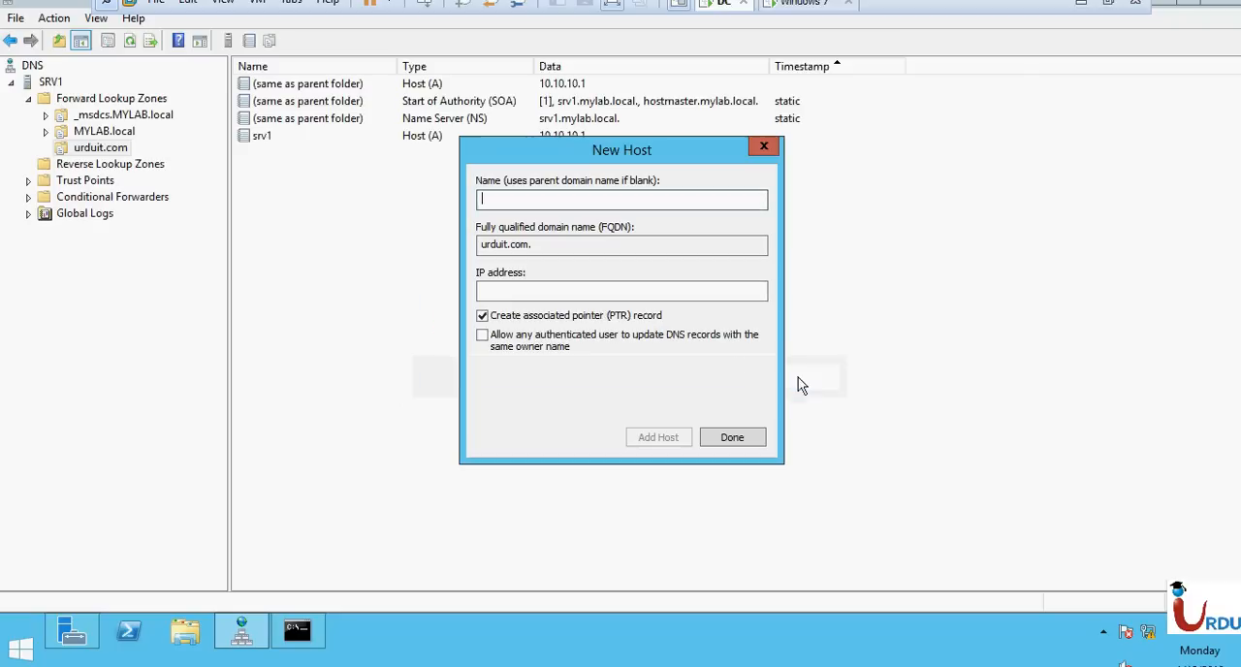
{"action": "left_click", "coordinate": [740, 438]}
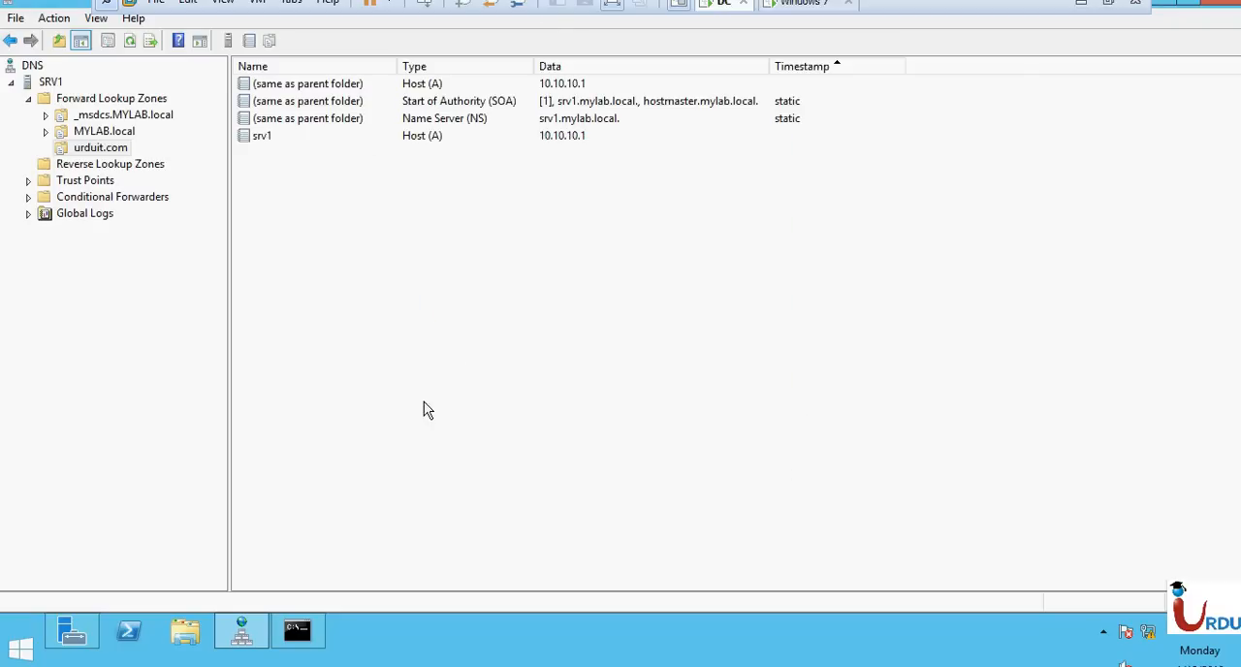
Delete the same-as-parent-folder Host (A) record from the urduit.com zone.
{"action": "left_click", "coordinate": [541, 87]}
{"action": "right_click", "coordinate": [541, 88]}
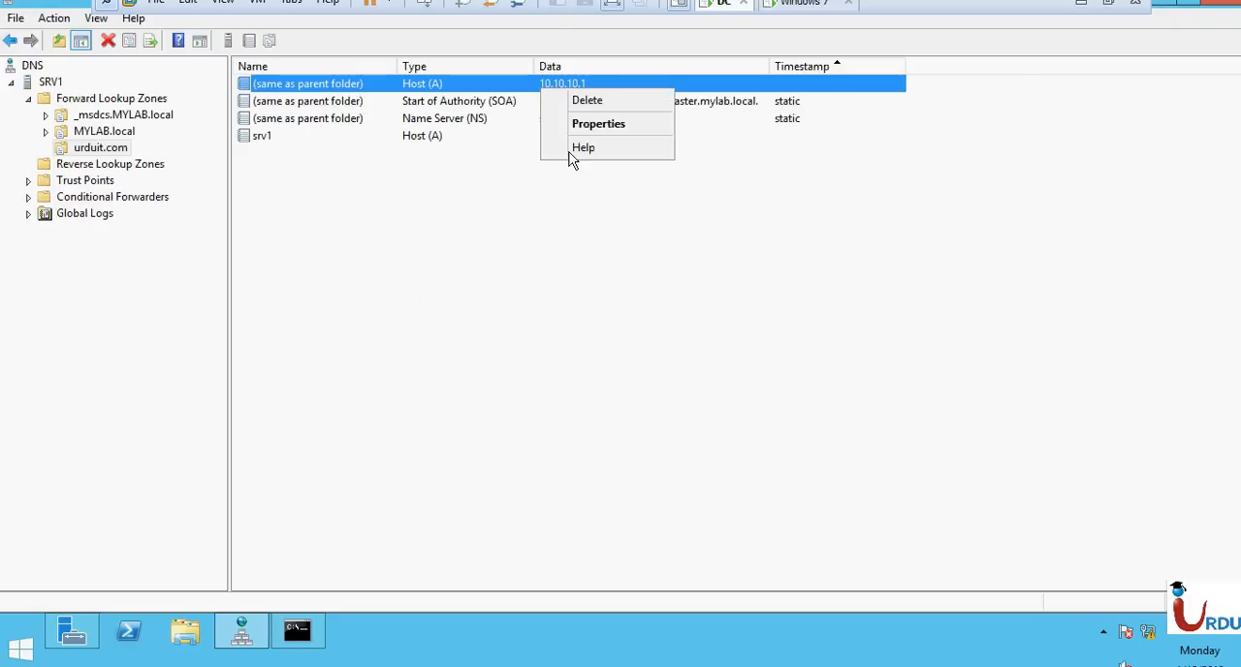
{"action": "left_click", "coordinate": [593, 101]}
{"action": "left_click", "coordinate": [703, 378]}
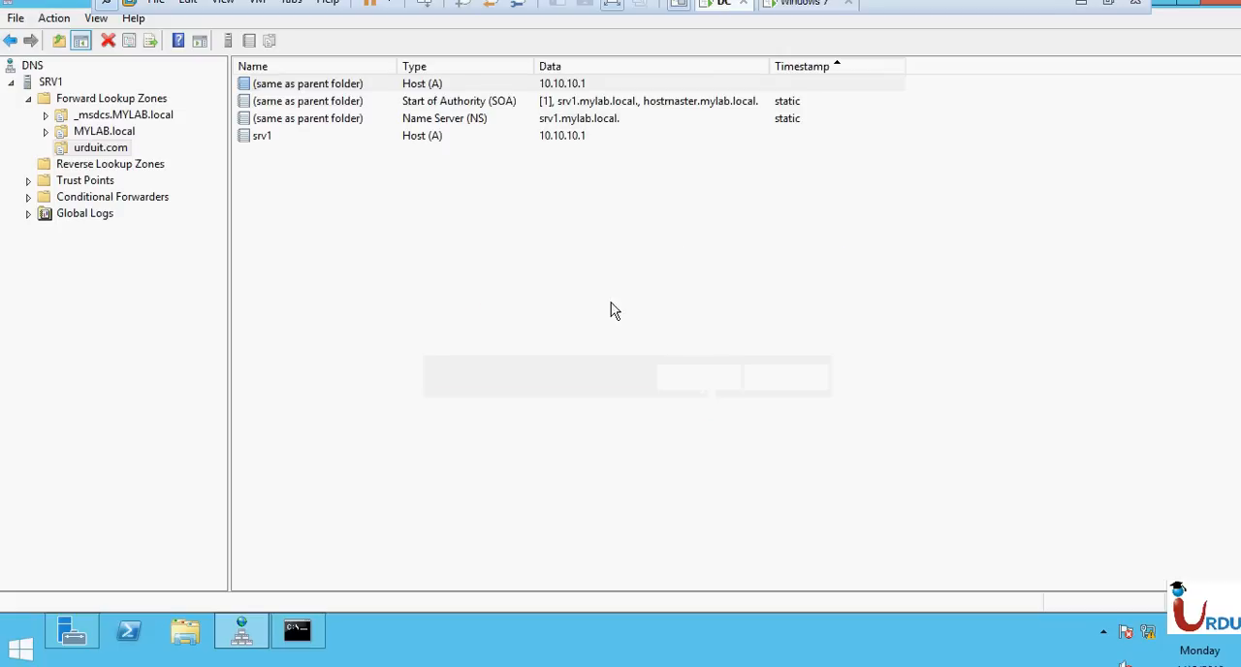
Ping urduit.com from the command prompt to retest its name resolution, stopping the run early.
{"action": "left_click", "coordinate": [297, 630]}
{"action": "key", "text": "Up"}
{"action": "key", "text": "Up"}
{"action": "key", "text": "BackSpace"}
{"action": "key", "text": "BackSpace"}
{"action": "key", "text": "BackSpace"}
Ping srv1.urduit.com to test the new host record.
{"action": "key", "text": "BackSpace"}
{"action": "key", "text": "BackSpace"}
{"action": "key", "text": "BackSpace"}
{"action": "key", "text": "BackSpace"}
{"action": "key", "text": "BackSpace"}
{"action": "key", "text": "BackSpace"}
{"action": "key", "text": "BackSpace"}
{"action": "key", "text": "BackSpace"}
{"action": "key", "text": "BackSpace"}
{"action": "key", "text": "BackSpace"}
{"action": "type", "text": "urduit.com"}
{"action": "key", "text": "Return"}
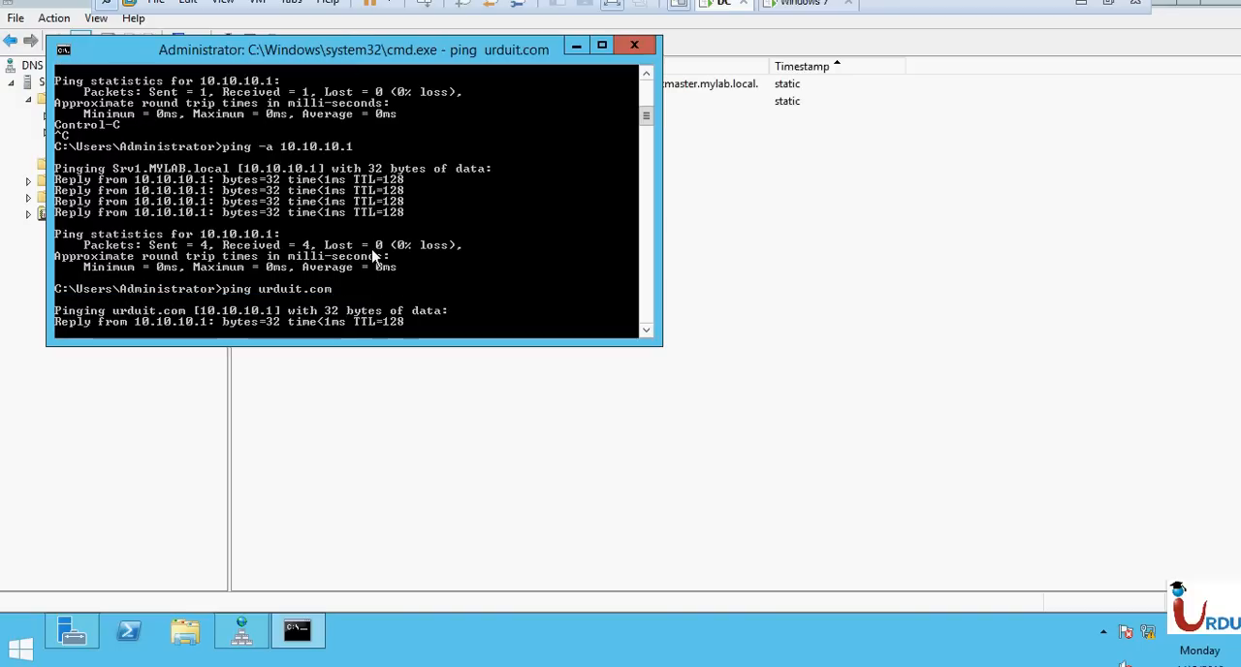
{"action": "key", "text": "ctrl+c"}
{"action": "key", "text": "Up"}
{"action": "key", "text": "BackSpace"}
{"action": "key", "text": "BackSpace"}
{"action": "key", "text": "BackSpace"}
{"action": "key", "text": "BackSpace"}
{"action": "key", "text": "BackSpace"}
{"action": "key", "text": "BackSpace"}
{"action": "key", "text": "BackSpace"}
{"action": "key", "text": "BackSpace"}
{"action": "key", "text": "BackSpace"}
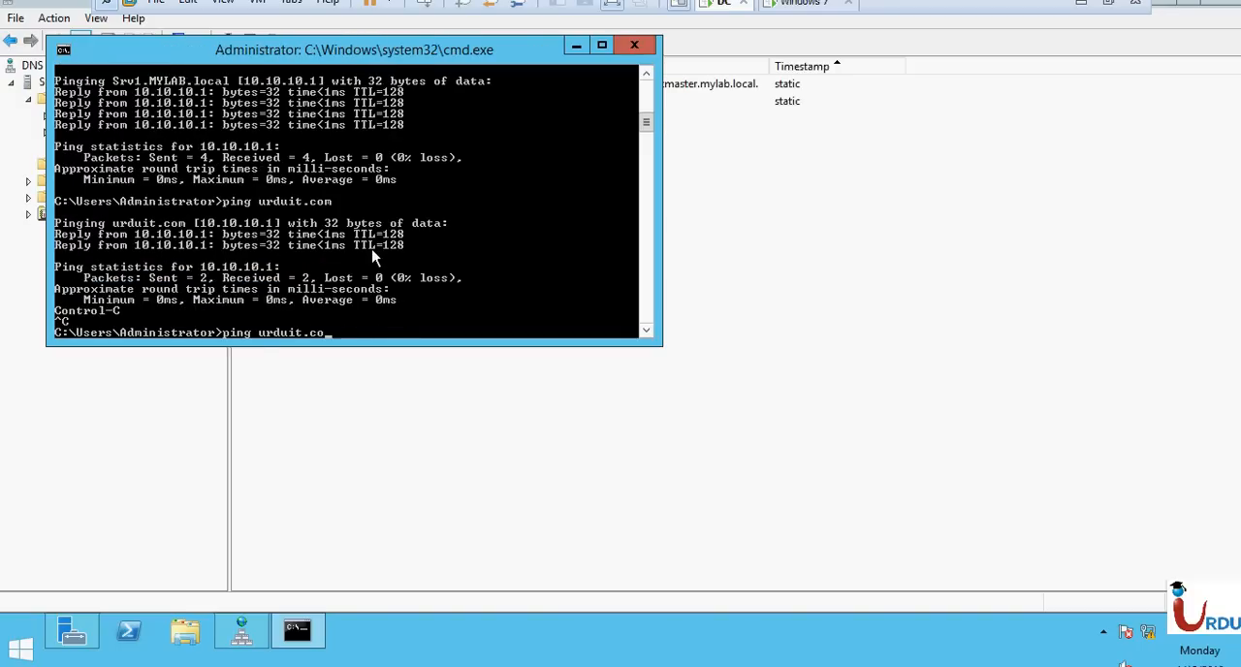
{"action": "key", "text": "BackSpace"}
{"action": "key", "text": "BackSpace"}
{"action": "type", "text": "srv1.urduit.com"}
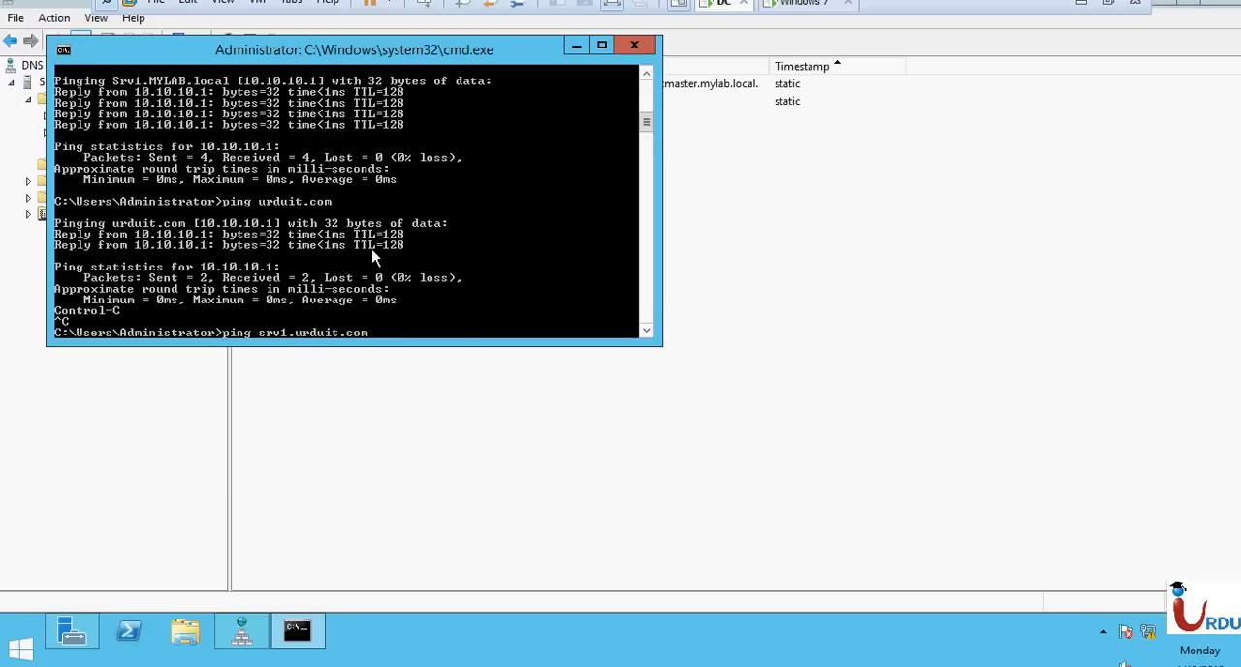
{"action": "key", "text": "Return"}
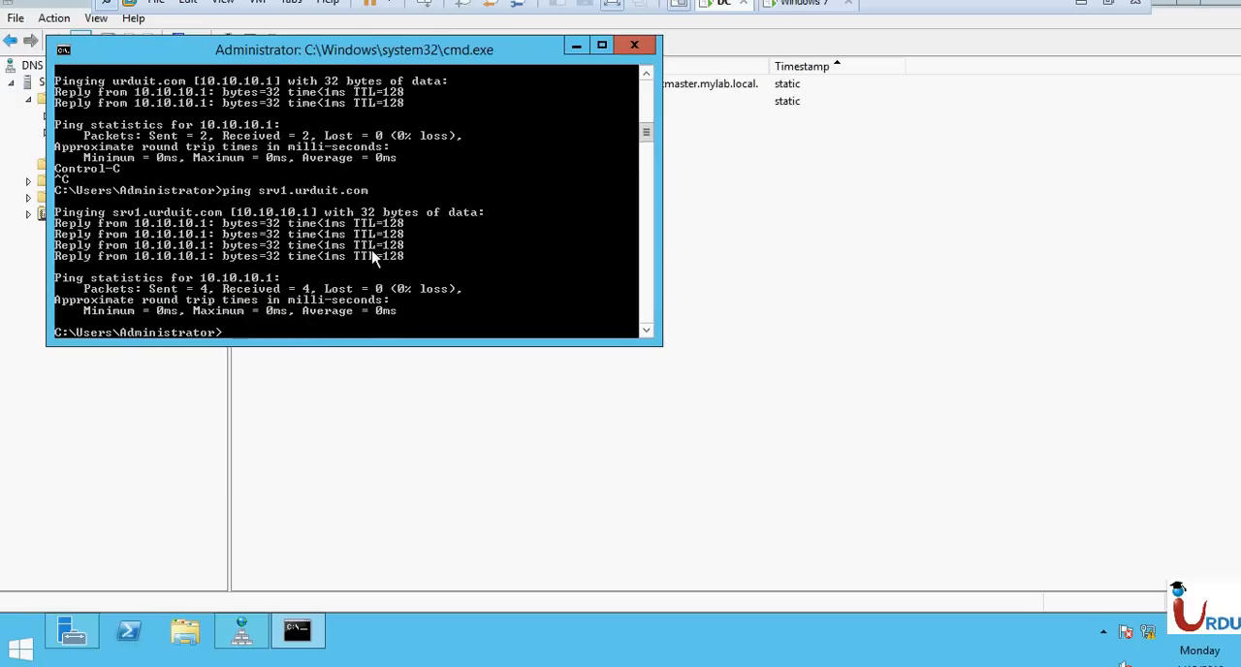
{"action": "type", "text": "ping www.urduit.com"}
{"action": "key", "text": "Return"}
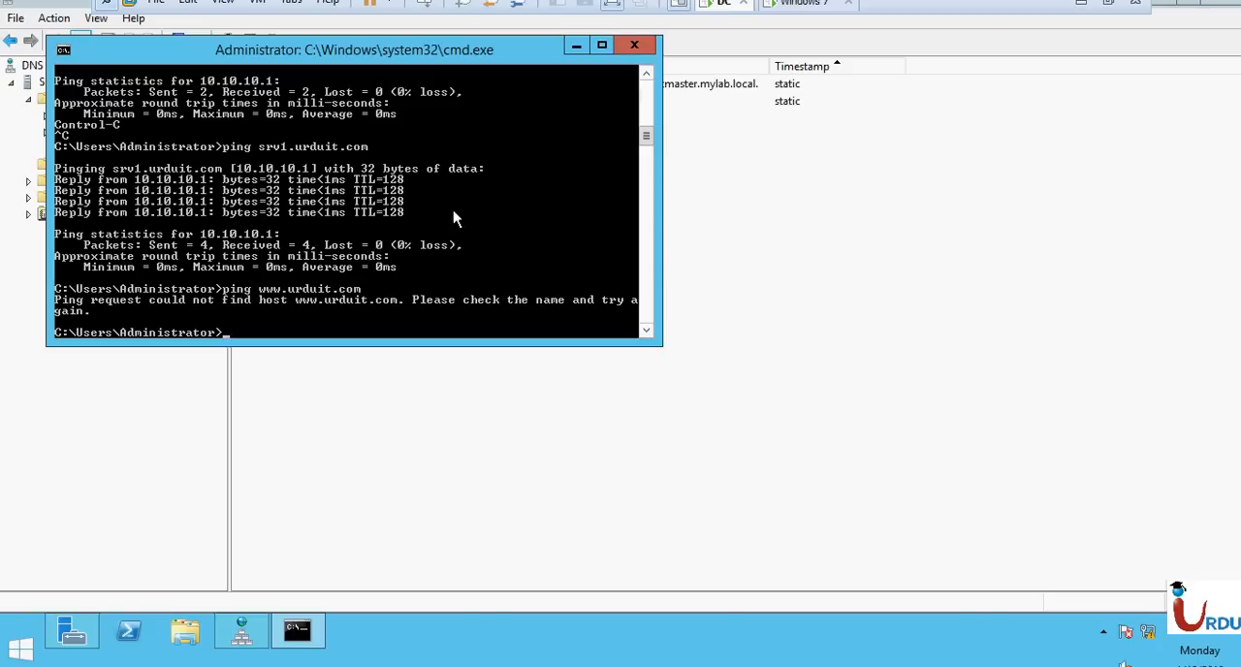
Ping urduit.com again without the www prefix, and return to DNS Manager.
{"action": "key", "text": "Up"}
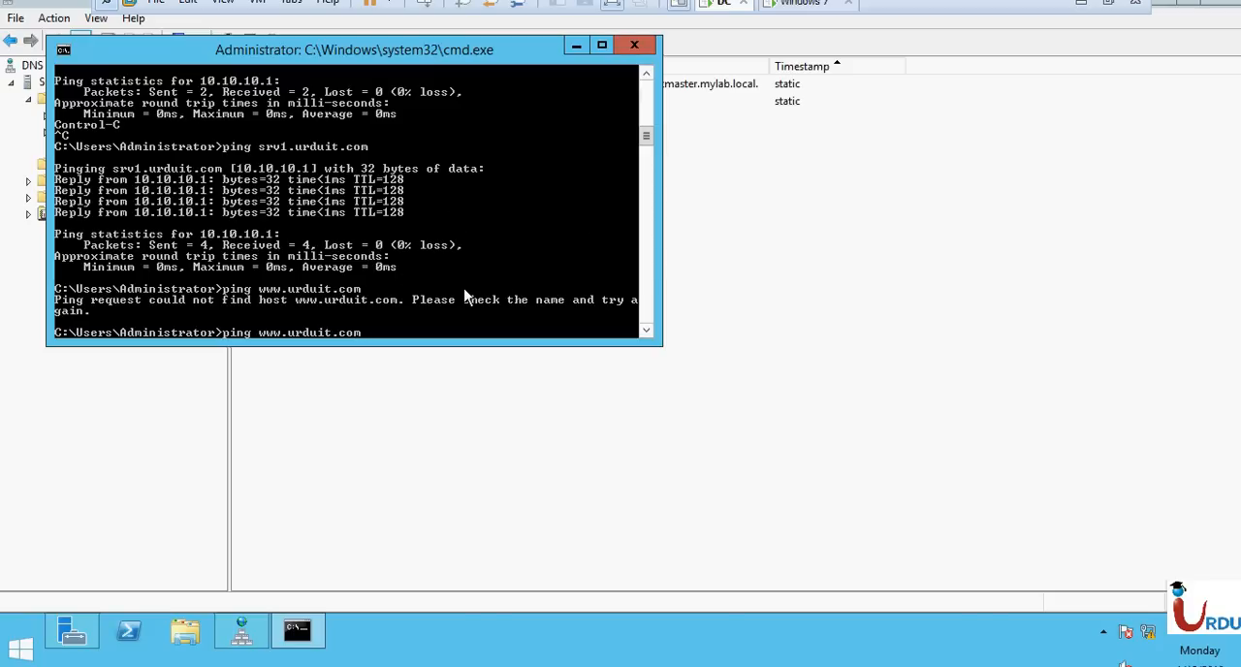
{"action": "key", "text": "Left"}
{"action": "key", "text": "Left"}
{"action": "key", "text": "Left"}
{"action": "key", "text": "Left"}
{"action": "key", "text": "Left"}
{"action": "key", "text": "Left"}
{"action": "key", "text": "Left"}
{"action": "key", "text": "Left"}
{"action": "key", "text": "Left"}
{"action": "key", "text": "Left"}
{"action": "key", "text": "BackSpace"}
{"action": "key", "text": "BackSpace"}
{"action": "key", "text": "BackSpace"}
{"action": "key", "text": "BackSpace"}
{"action": "key", "text": "Return"}
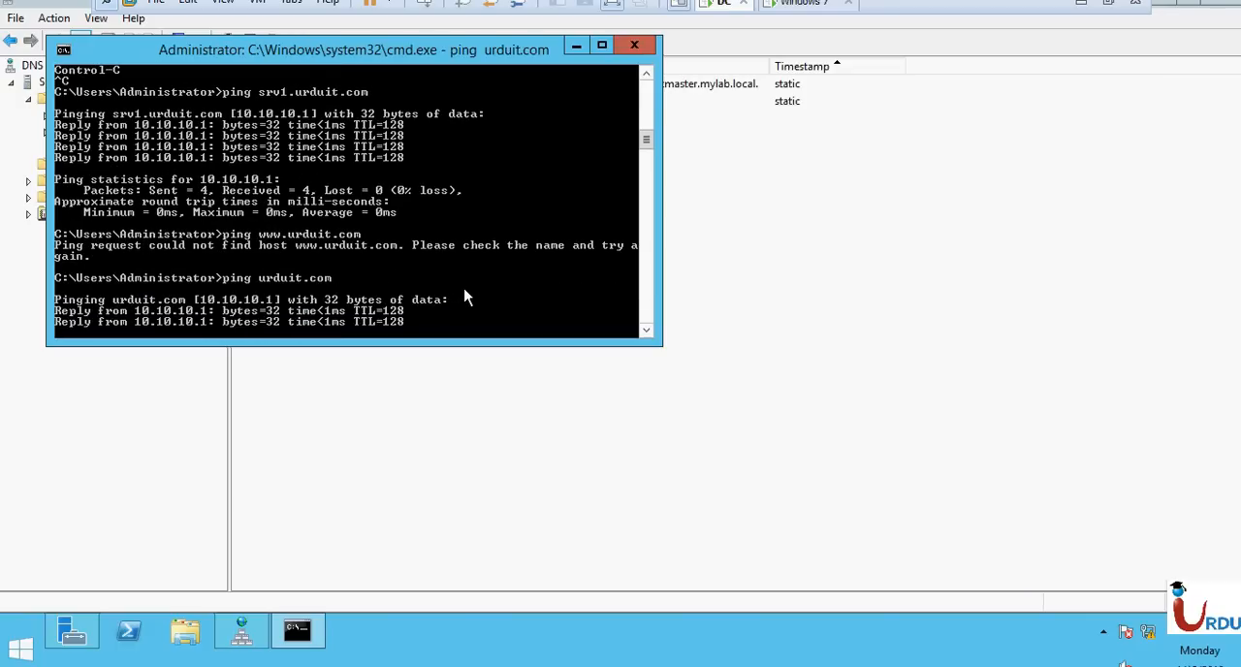
{"action": "left_click", "coordinate": [799, 352]}
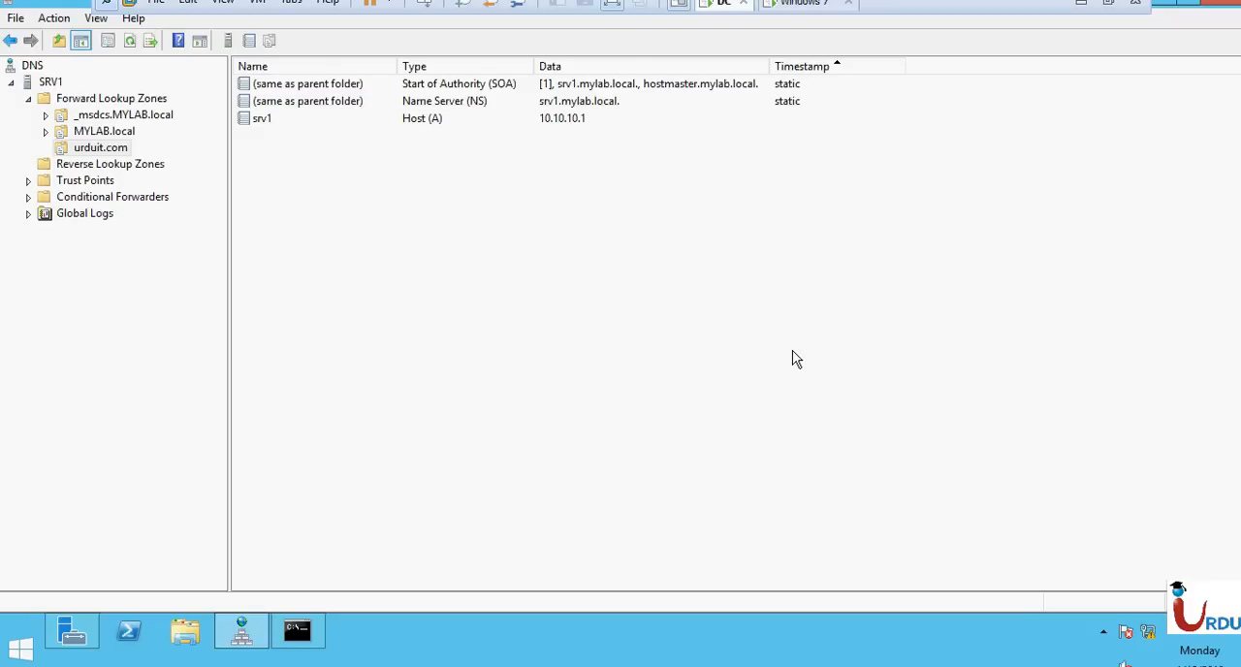
Start a new alias (CNAME) record named www in the urduit.com zone.
{"action": "right_click", "coordinate": [392, 248]}
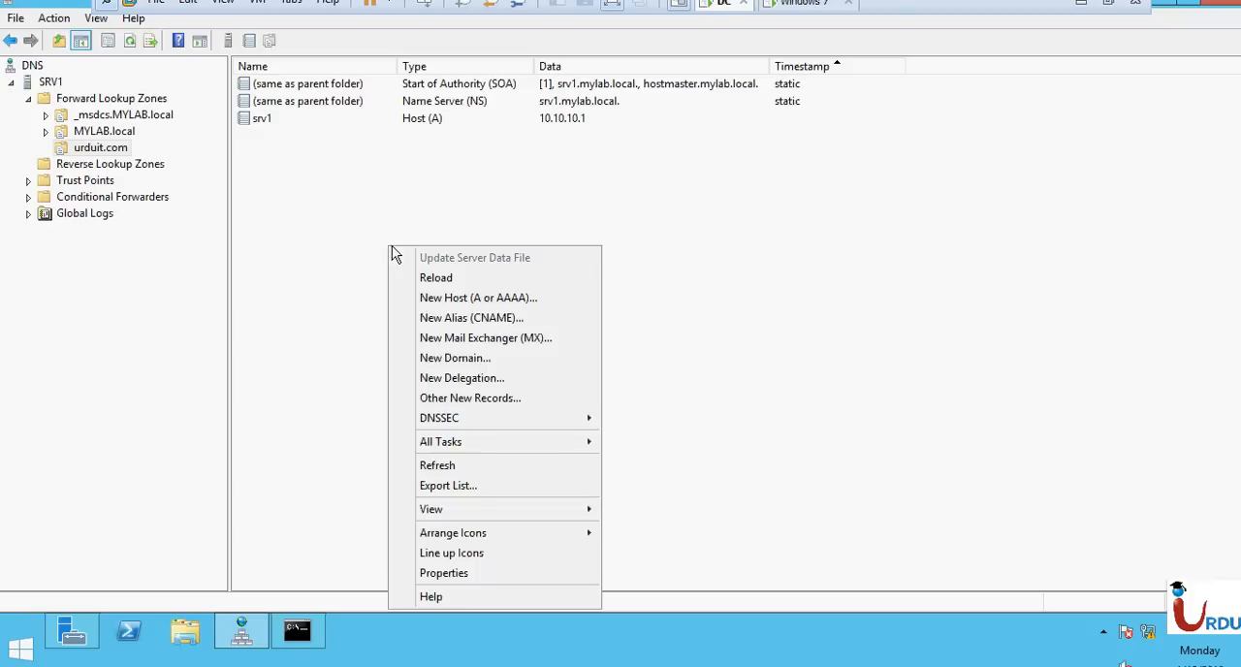
{"action": "left_click", "coordinate": [494, 319]}
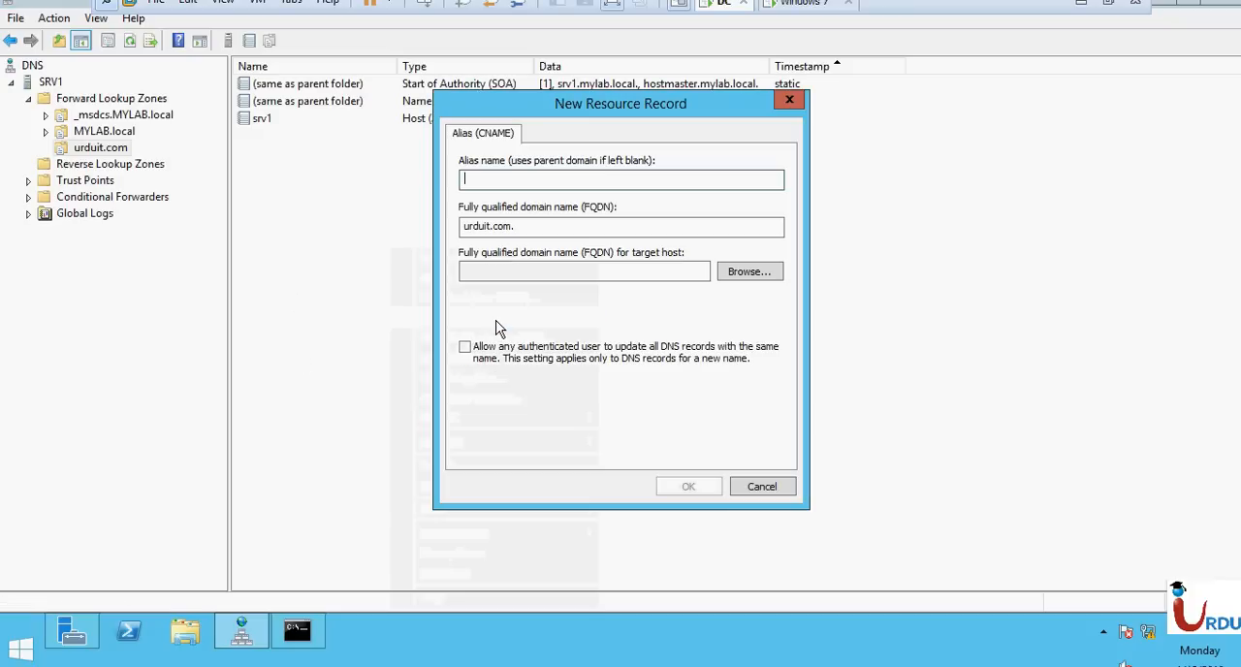
{"action": "type", "text": "www"}
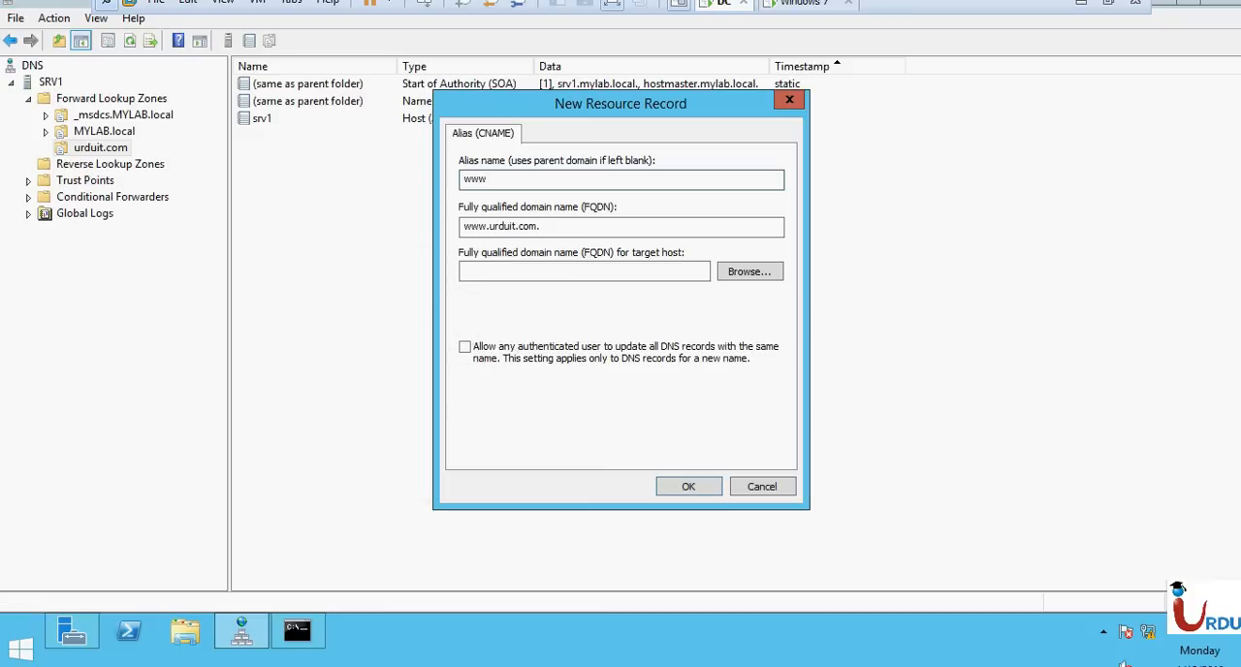
{"action": "left_click_drag", "start_coordinate": [495, 226], "coordinate": [477, 232]}
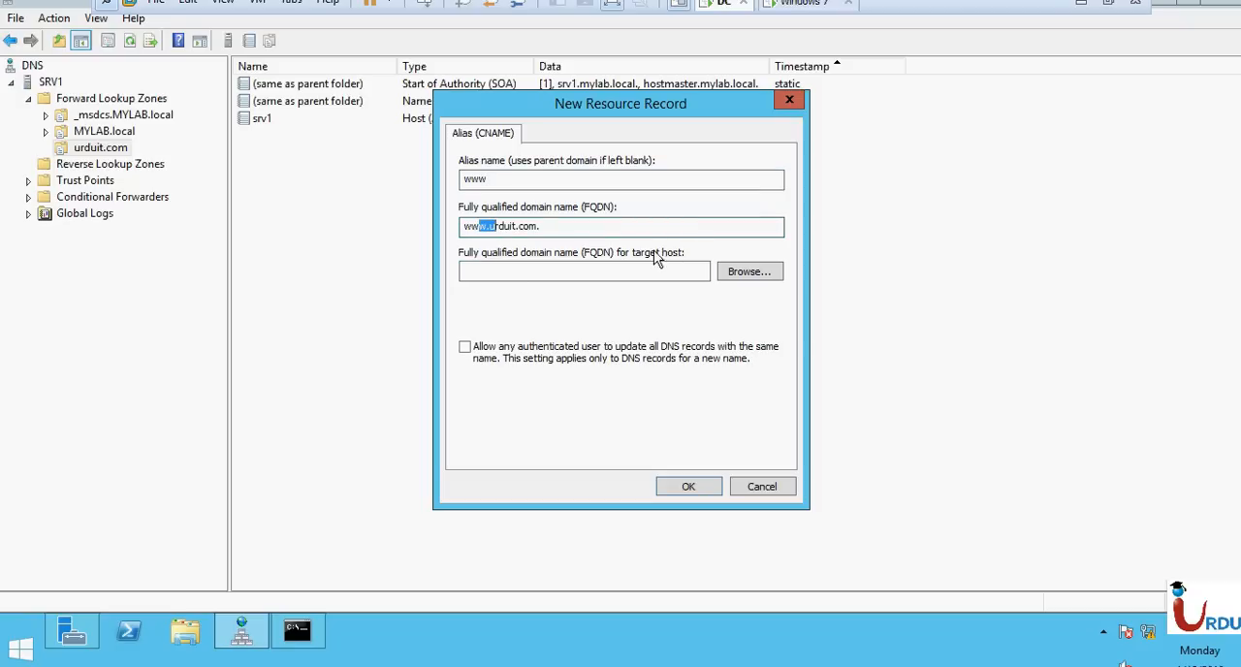
Choose srv1 from the server's urduit.com forward lookup zone as the alias's target host, and create the record.
{"action": "left_click", "coordinate": [749, 274]}
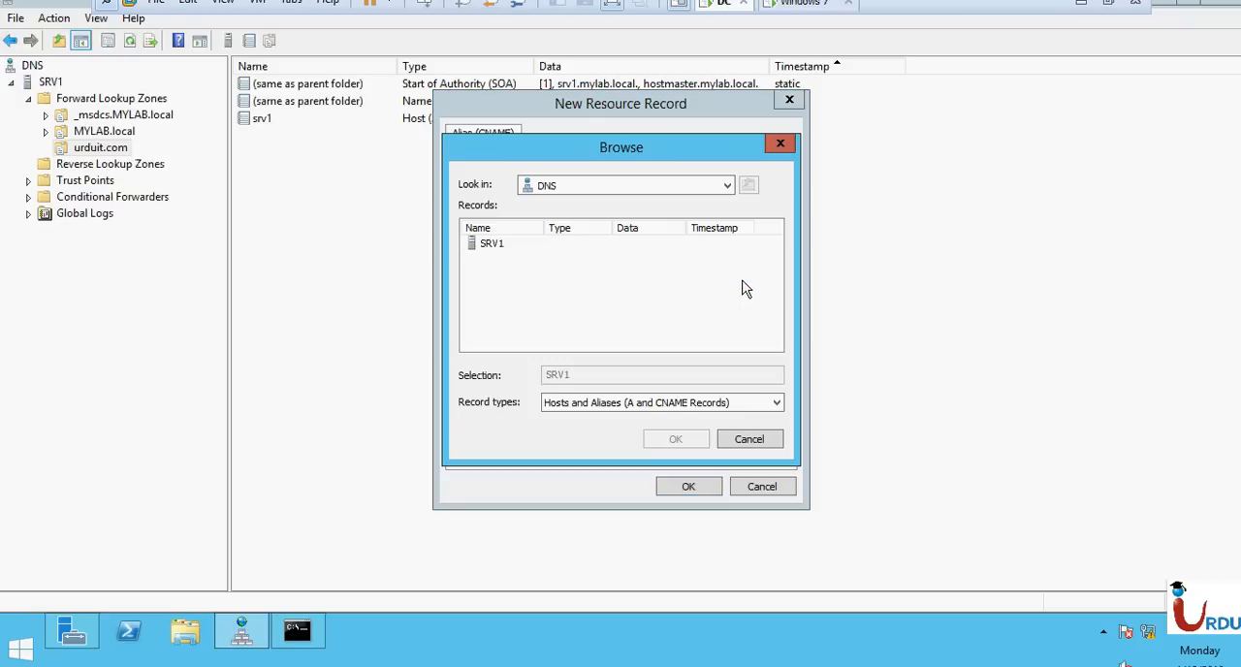
{"action": "left_click", "coordinate": [474, 245]}
{"action": "double_click", "coordinate": [492, 248]}
{"action": "double_click", "coordinate": [494, 248]}
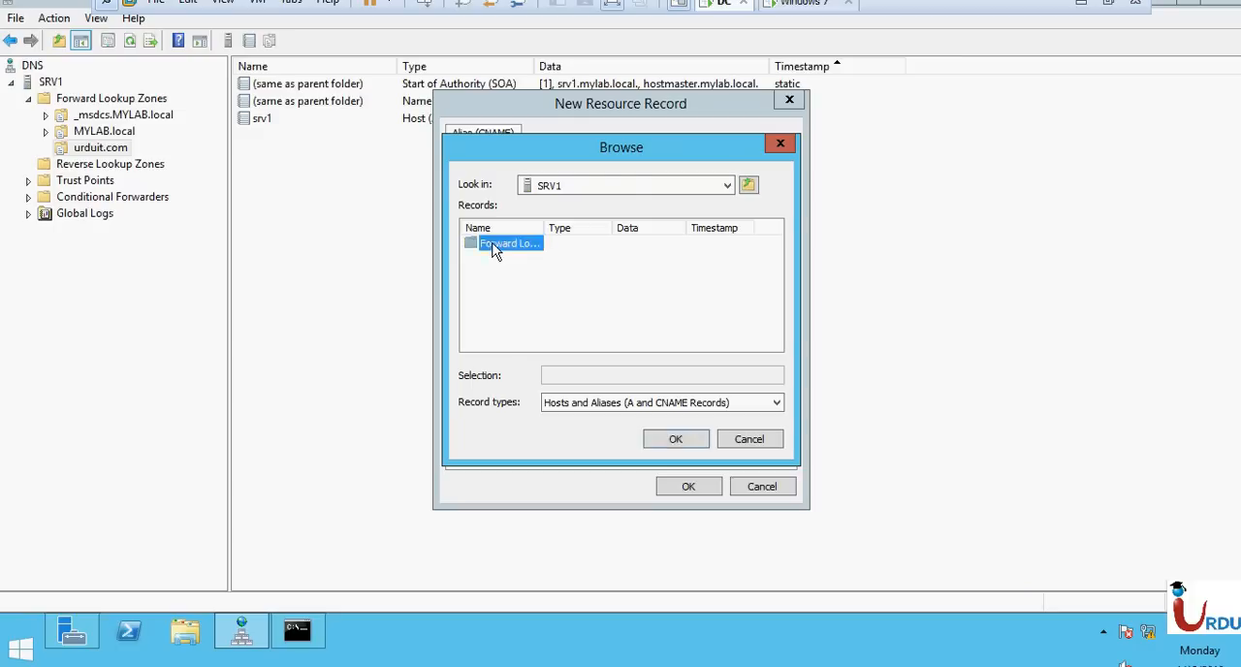
{"action": "left_click", "coordinate": [504, 276]}
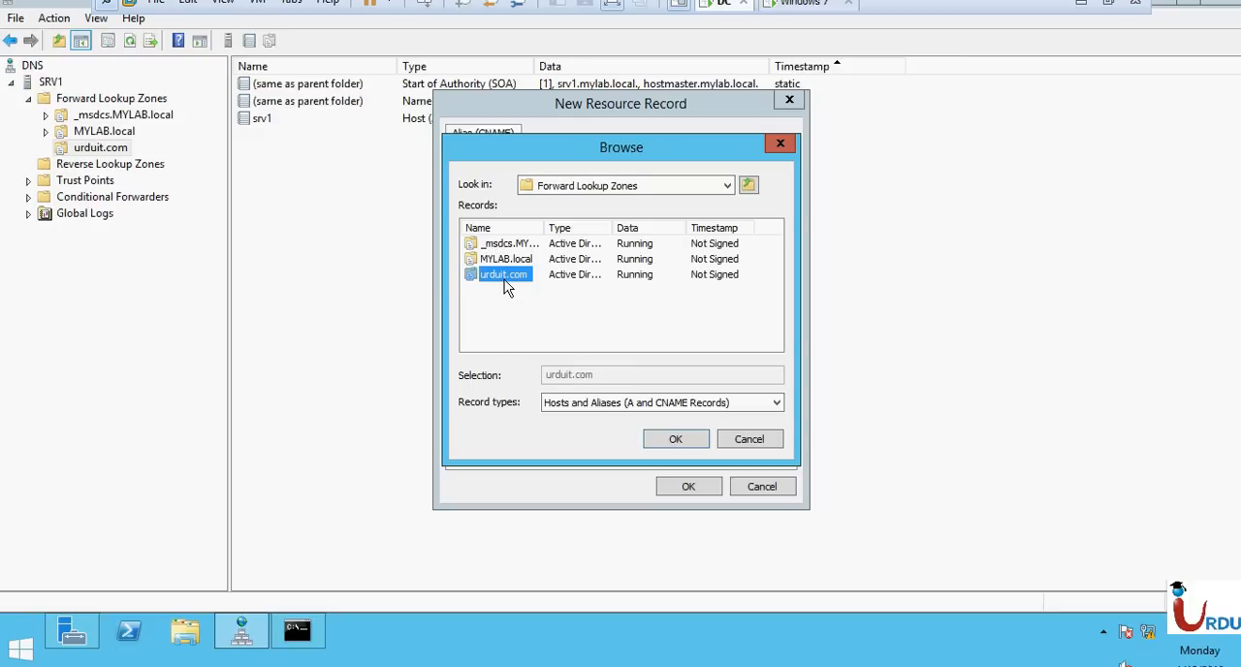
{"action": "double_click", "coordinate": [482, 276]}
{"action": "left_click", "coordinate": [603, 281]}
{"action": "double_click", "coordinate": [484, 244]}
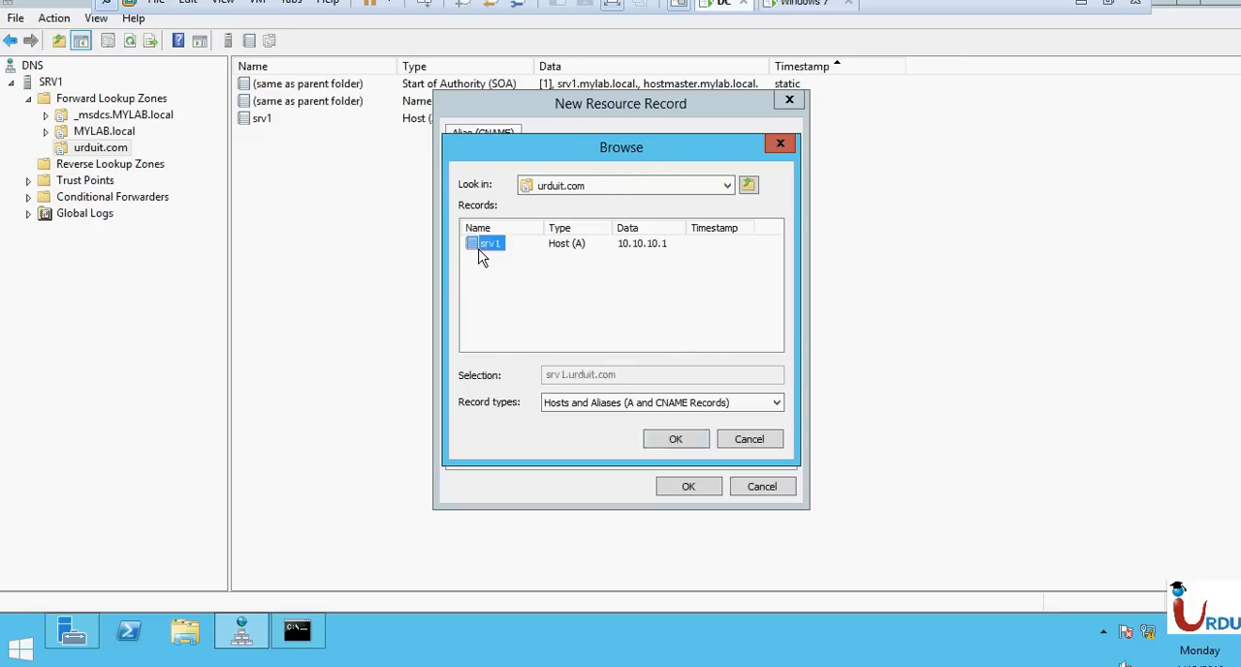
{"action": "left_click", "coordinate": [686, 486]}
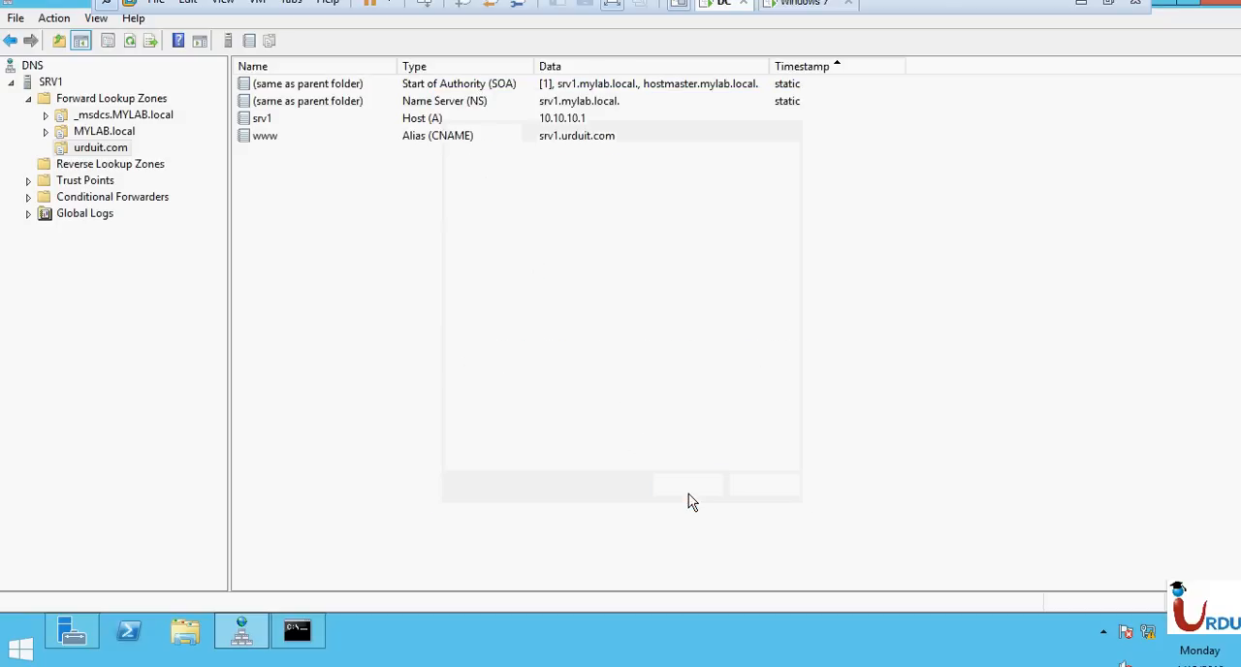
{"action": "left_click", "coordinate": [296, 635]}
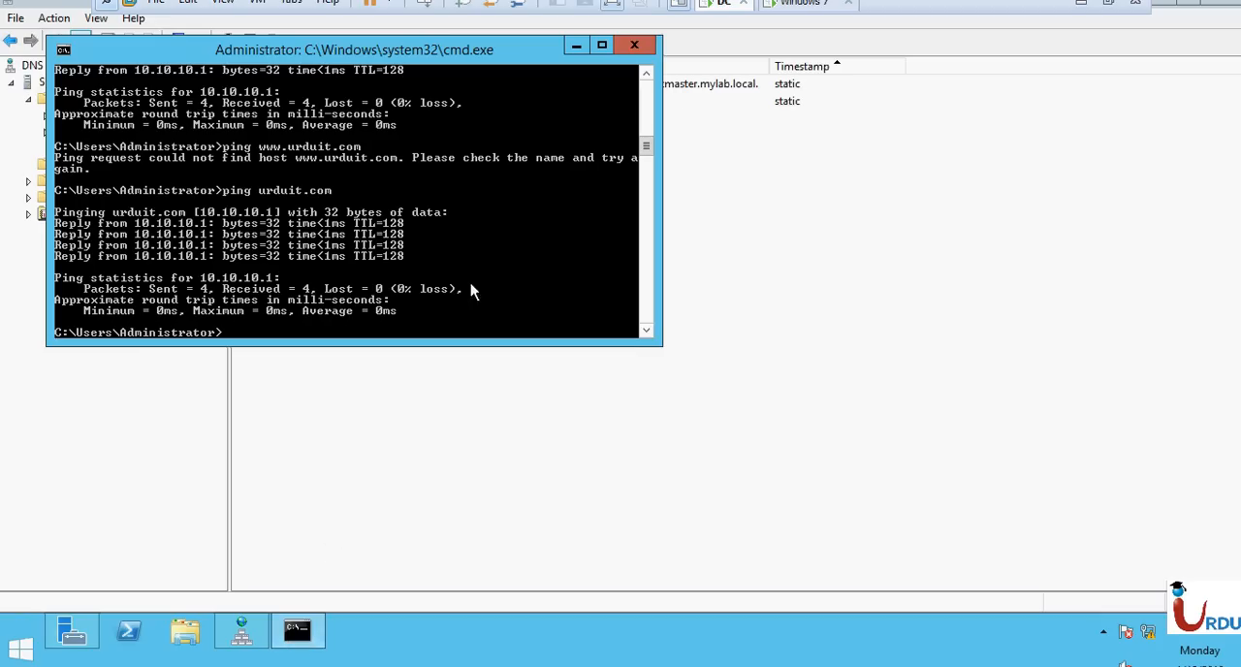
{"action": "key", "text": "Up"}
{"action": "key", "text": "Up"}
{"action": "key", "text": "Up"}
{"action": "key", "text": "Down"}
{"action": "key", "text": "Return"}
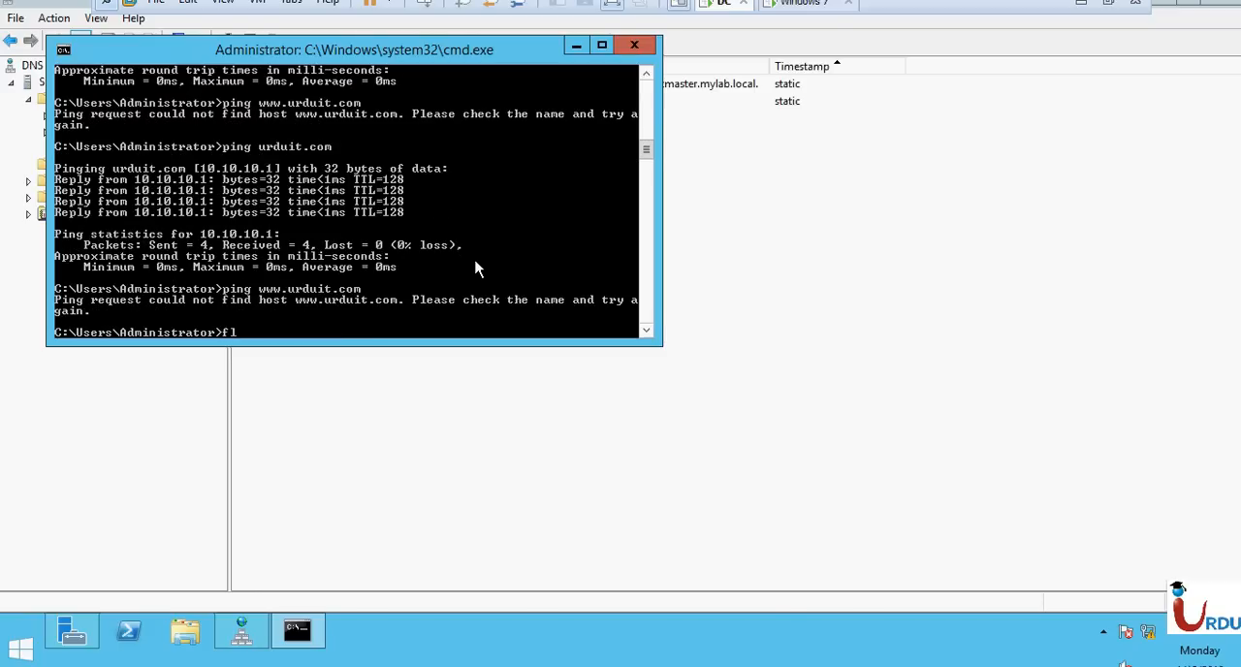
Try to flush the DNS cache with flushdns alone and with ipconfig flushdns.
{"action": "type", "text": "flushdns"}
{"action": "key", "text": "Return"}
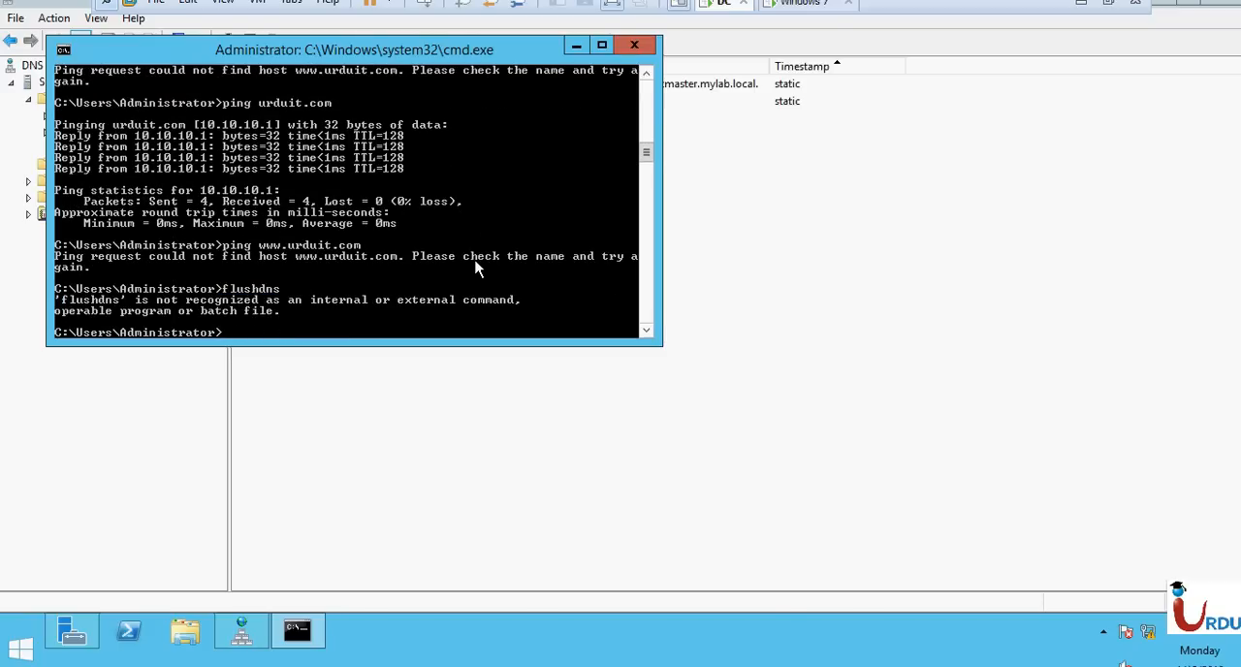
{"action": "type", "text": "flushdns"}
{"action": "key", "text": "Return"}
{"action": "type", "text": "ipconfig"}
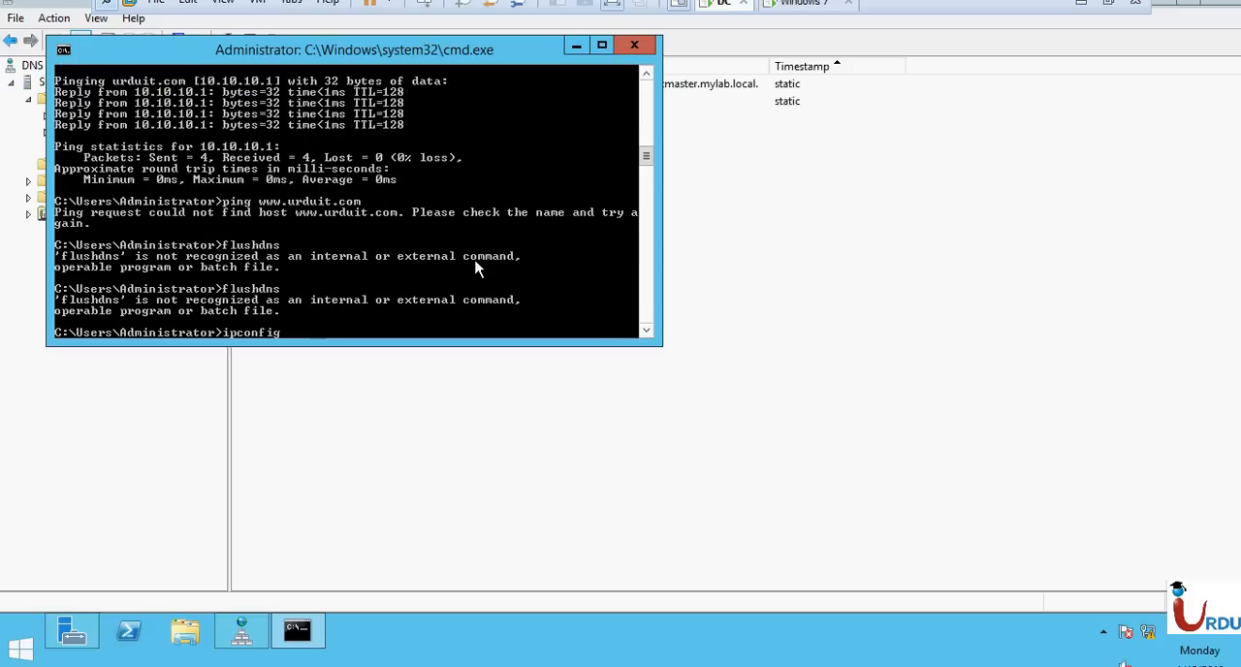
{"action": "type", "text": " flushdns"}
{"action": "key", "text": "Return"}
Flush the DNS resolver cache with ipconfig /flushdns and exit the command prompt.
{"action": "type", "text": "ipconfig "}
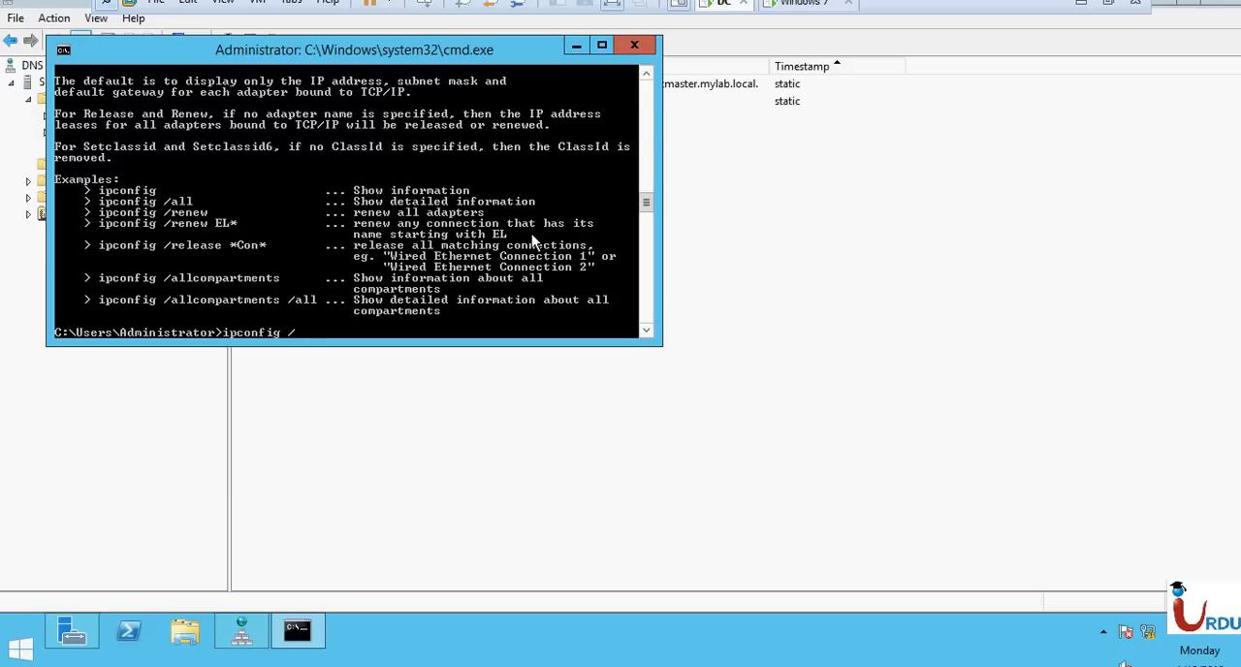
{"action": "type", "text": "/flushdns"}
{"action": "key", "text": "Return"}
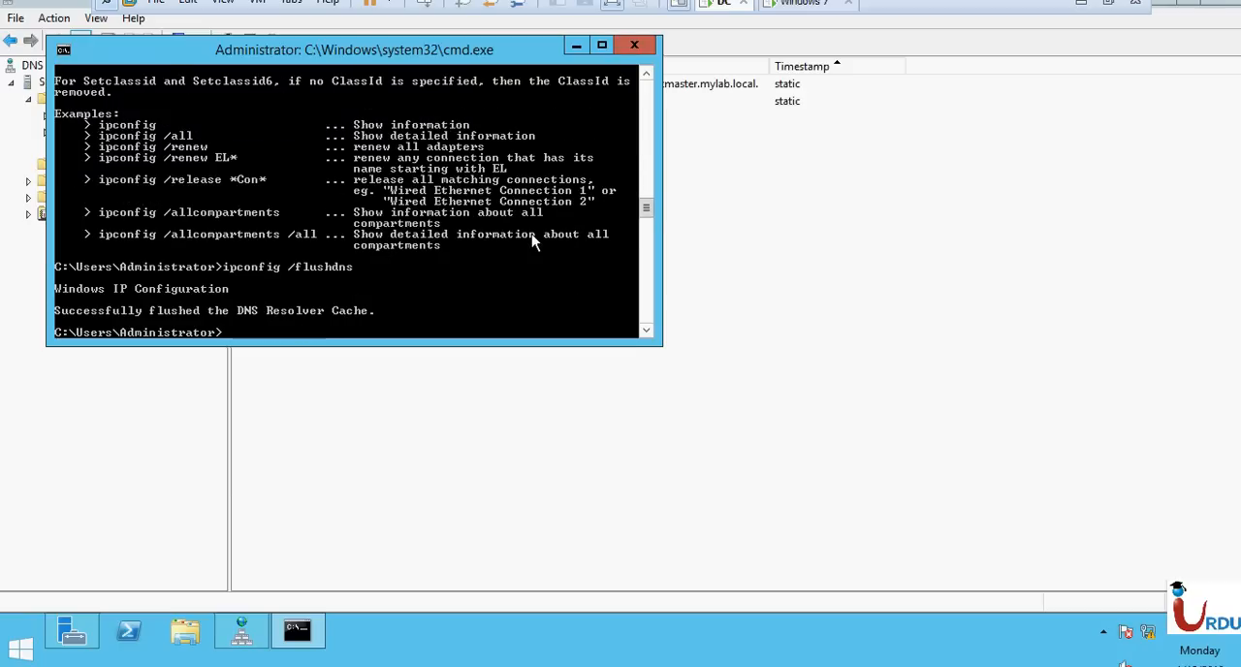
{"action": "type", "text": "exit"}
{"action": "key", "text": "Return"}
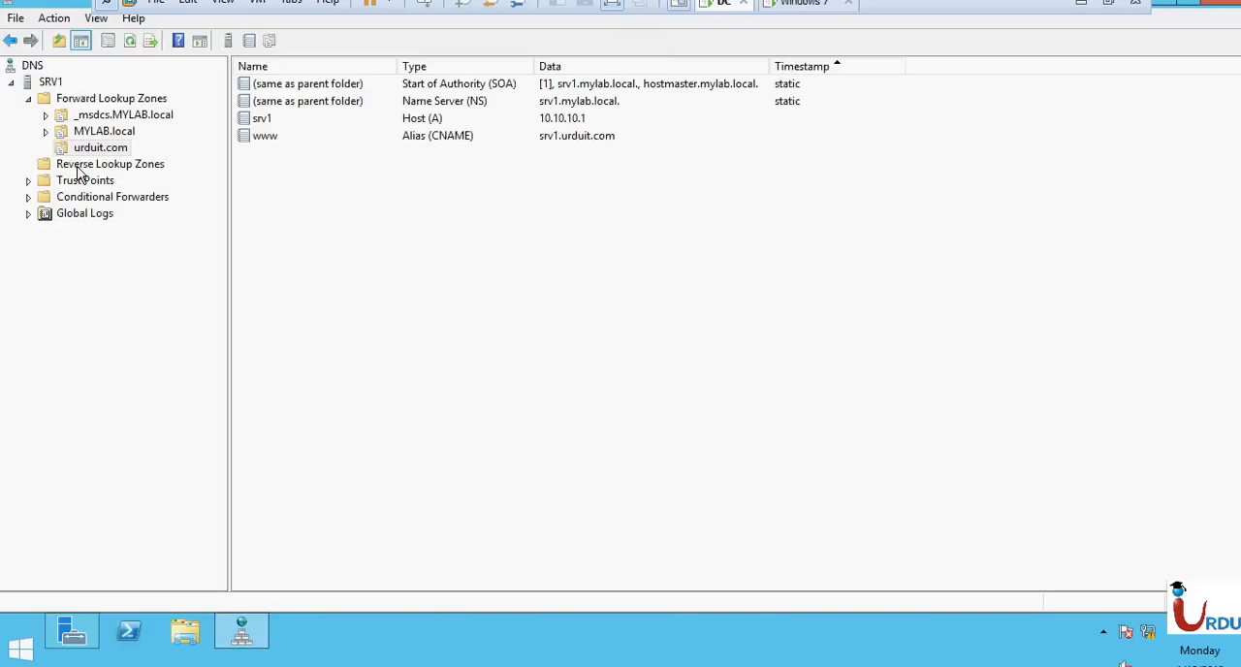
Open the Reverse Lookup Zones folder under SRV1 to check its contents.
{"action": "left_click", "coordinate": [80, 167]}
{"action": "right_click", "coordinate": [105, 166]}
{"action": "left_click", "coordinate": [417, 266]}
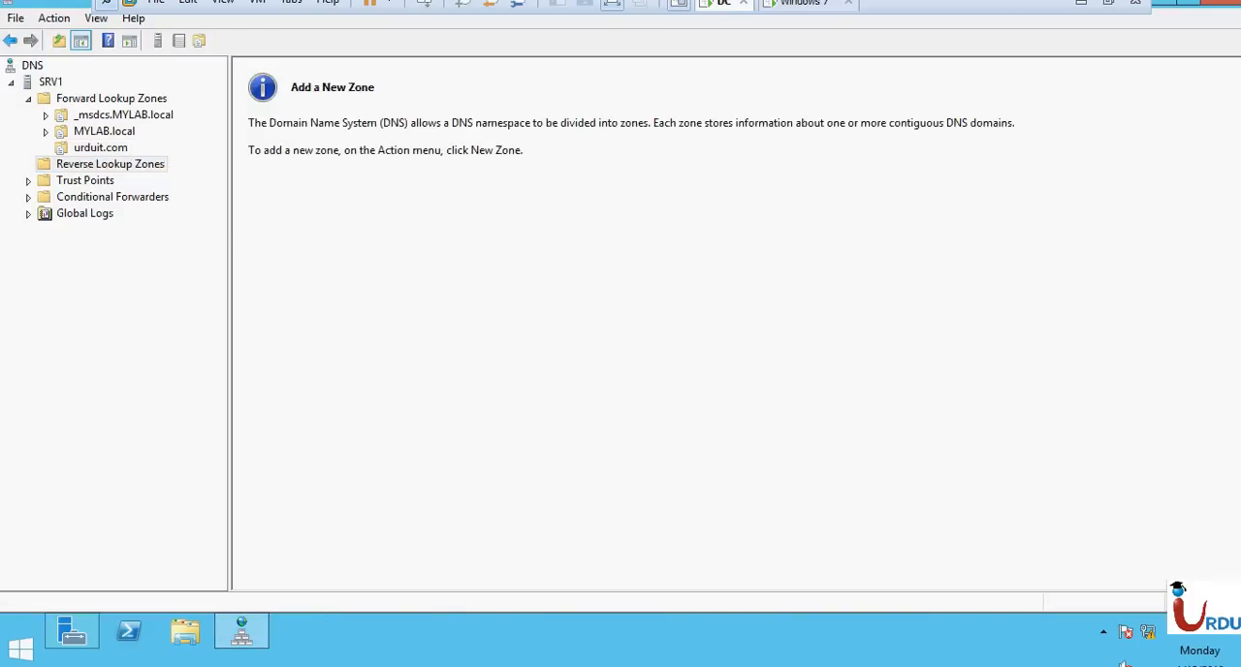
{"action": "right_click", "coordinate": [105, 165]}
{"action": "left_click", "coordinate": [147, 230]}
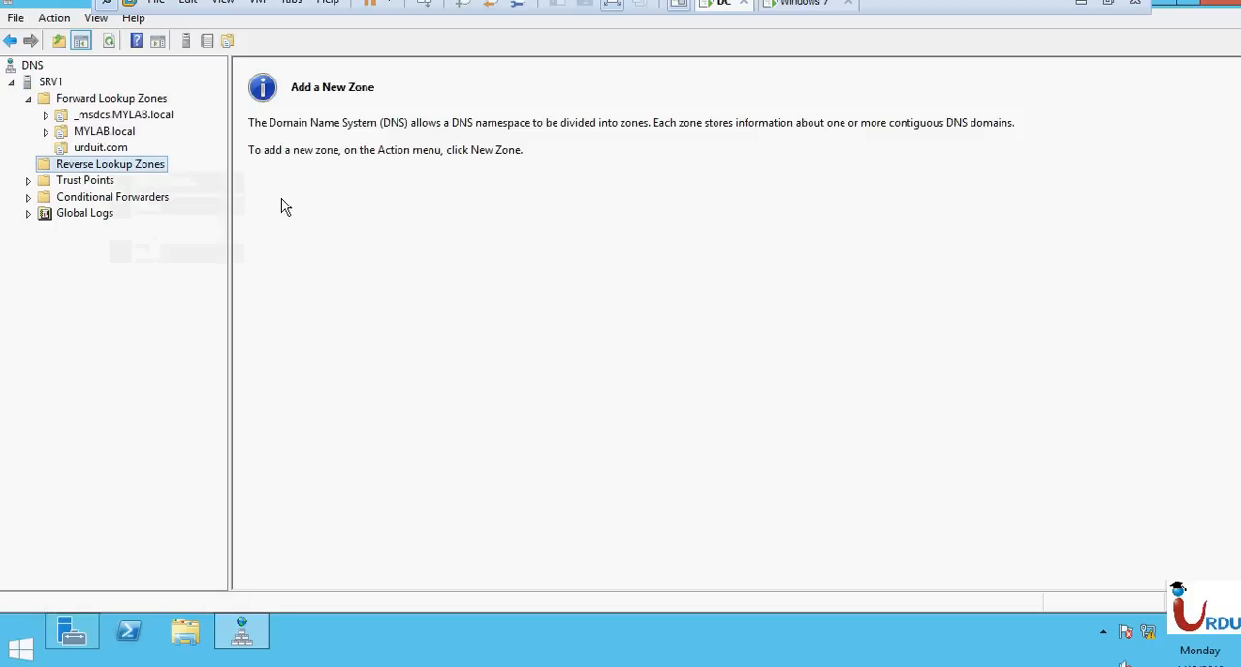
{"action": "key", "text": "super+r"}
{"action": "type", "text": "cmd"}
{"action": "key", "text": "Return"}
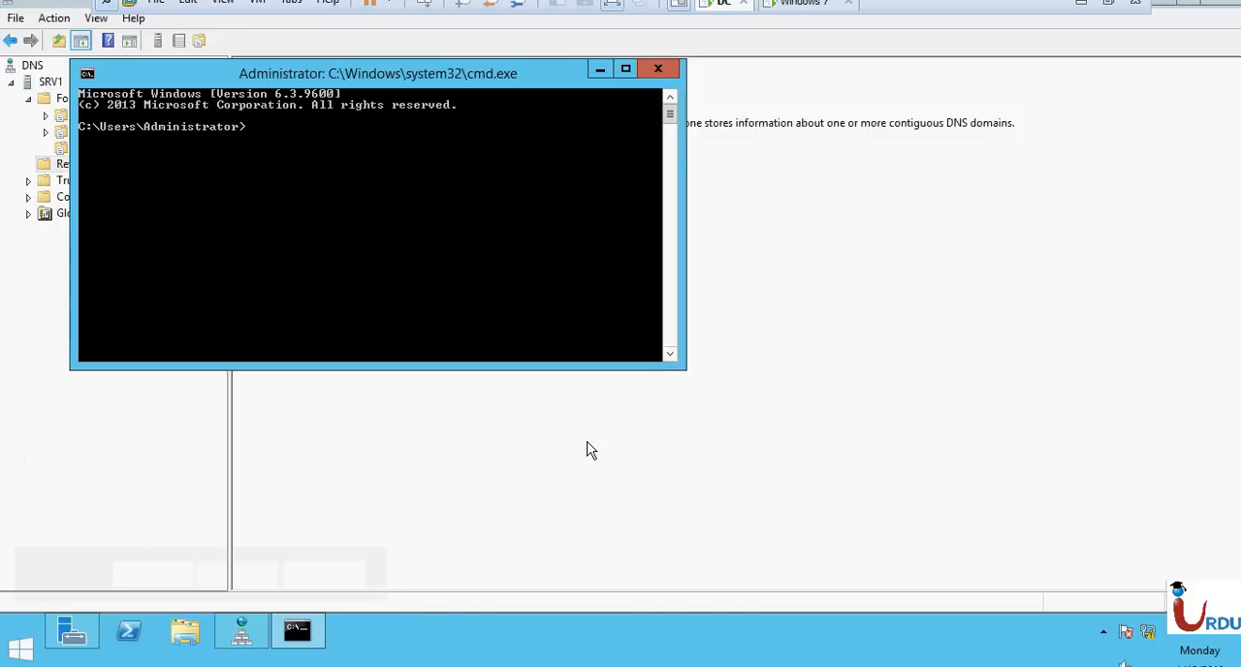
{"action": "type", "text": "or>ping"}
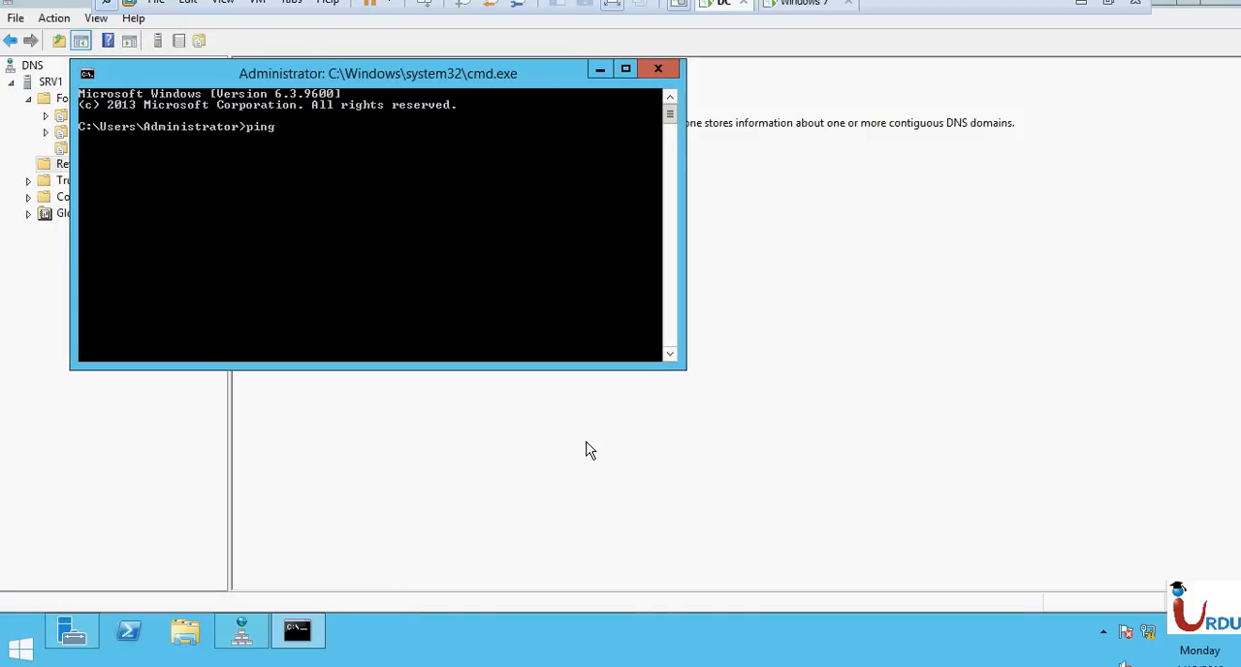
{"action": "type", "text": " www.urduit.com"}
{"action": "key", "text": "Return"}
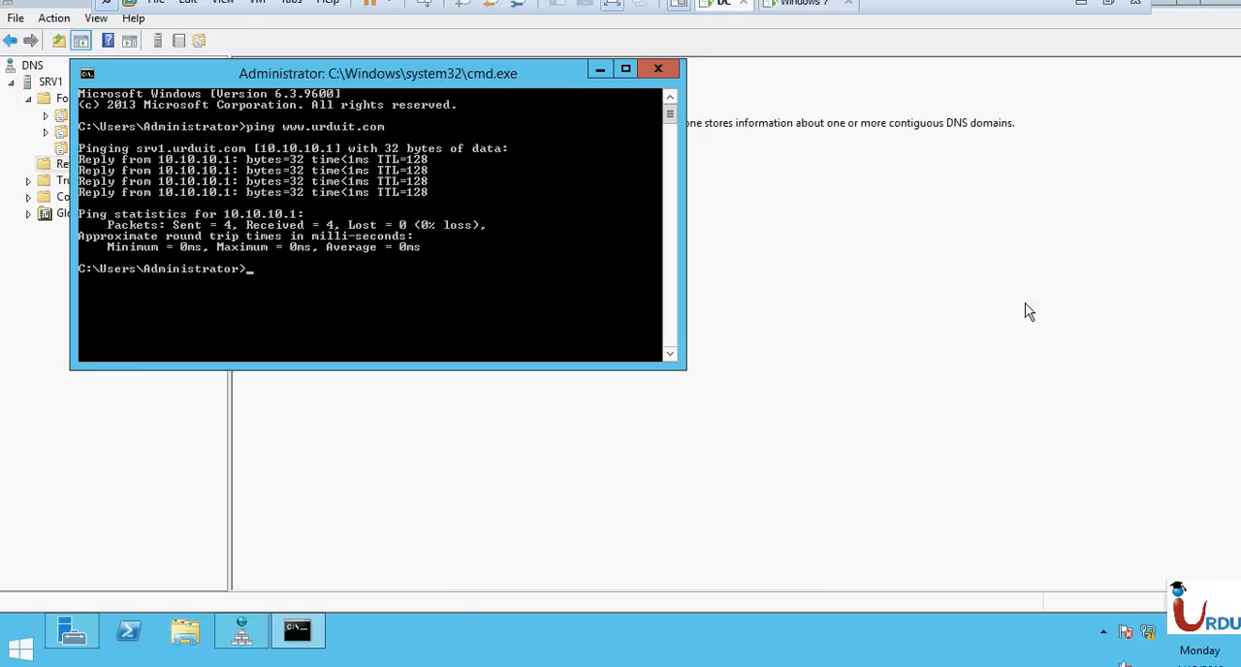
{"action": "left_click", "coordinate": [964, 312]}
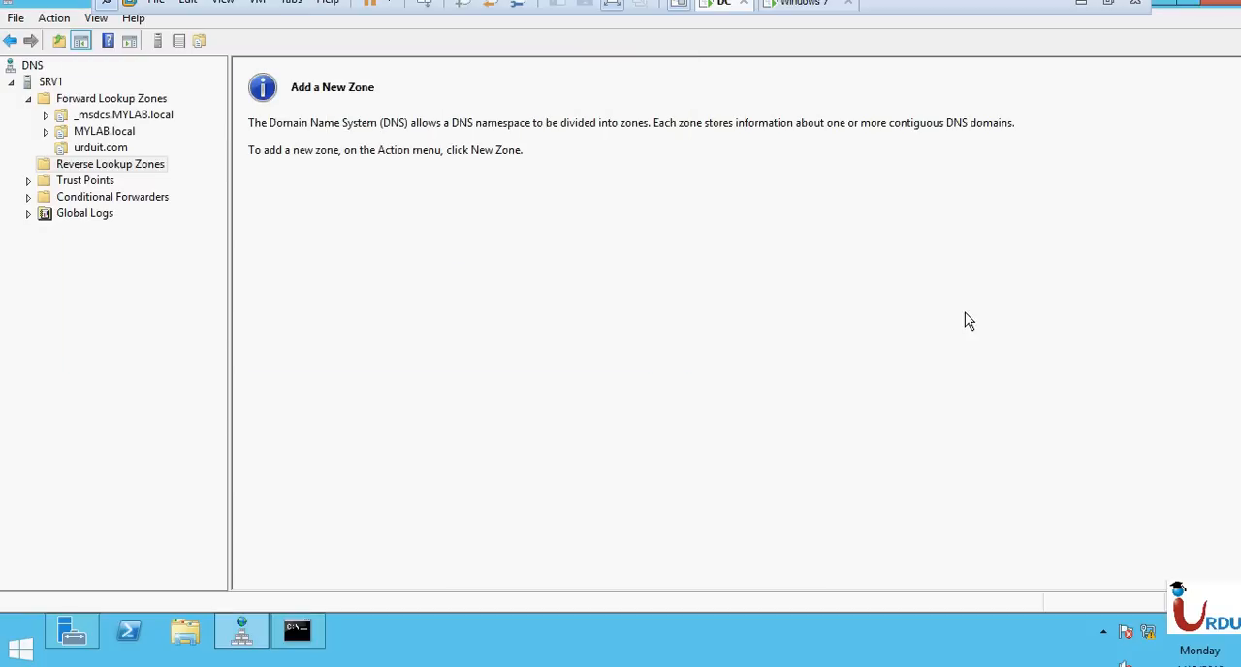
{"action": "right_click", "coordinate": [105, 169]}
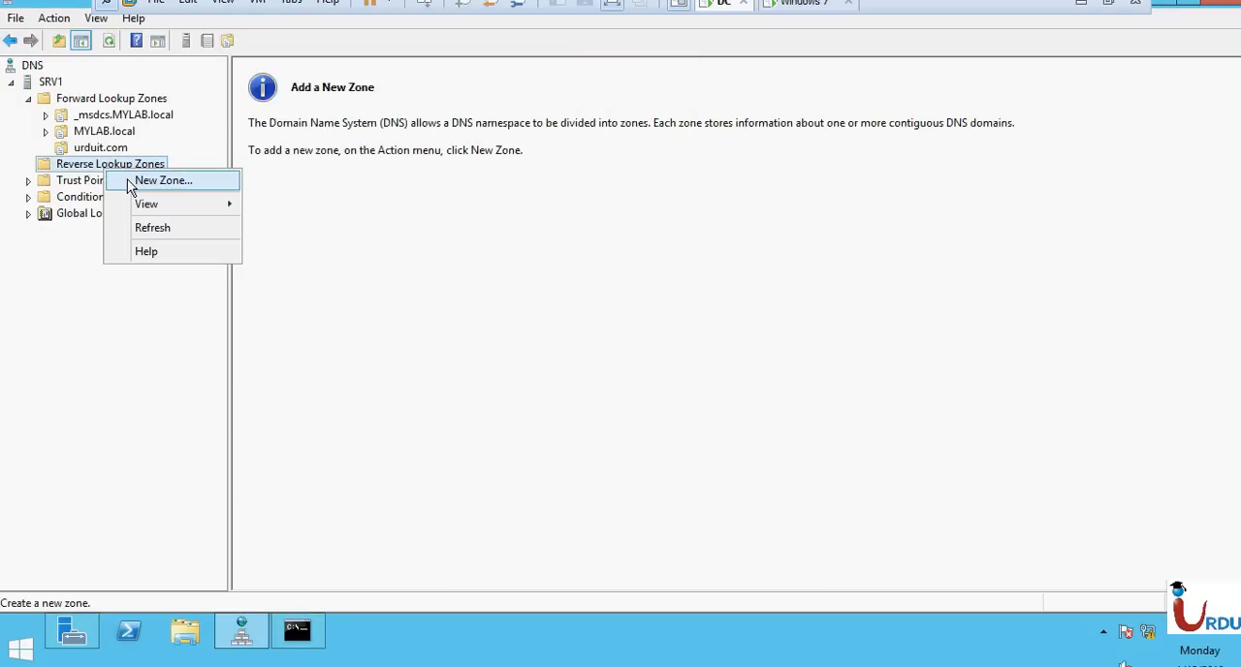
{"action": "left_click", "coordinate": [128, 181]}
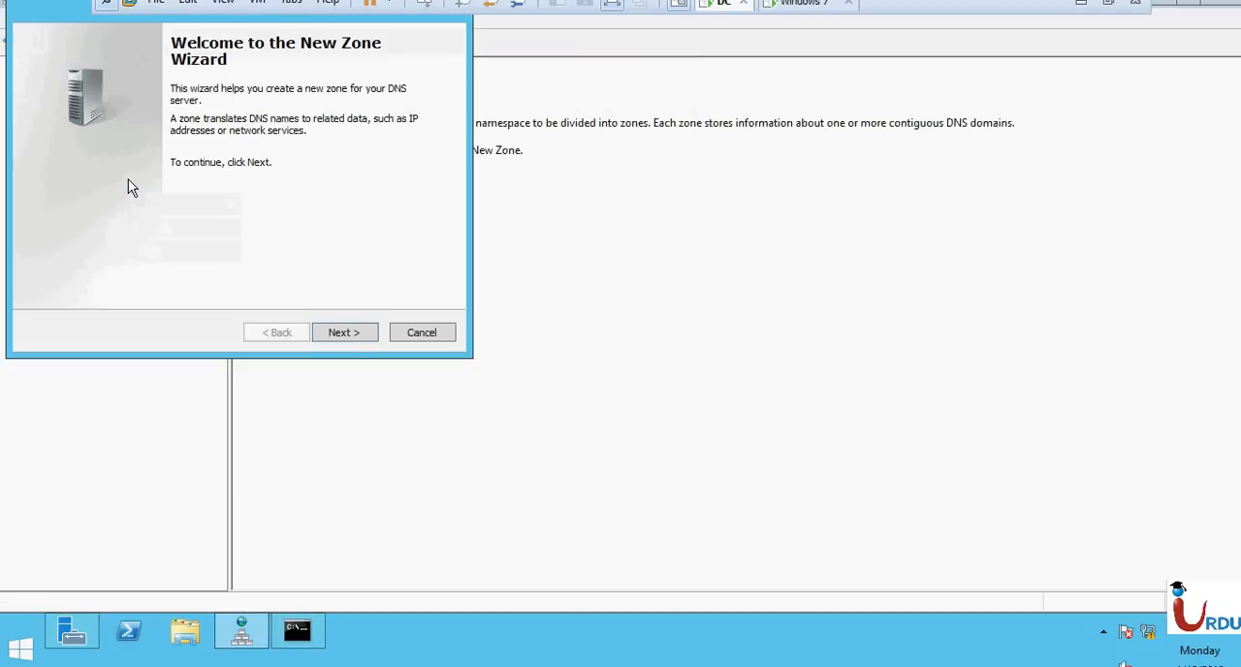
{"action": "left_click", "coordinate": [344, 333]}
Run ping -a 10.10.10.1 to resolve the address to a host name, and cancel the New Zone Wizard.
{"action": "left_click", "coordinate": [293, 630]}
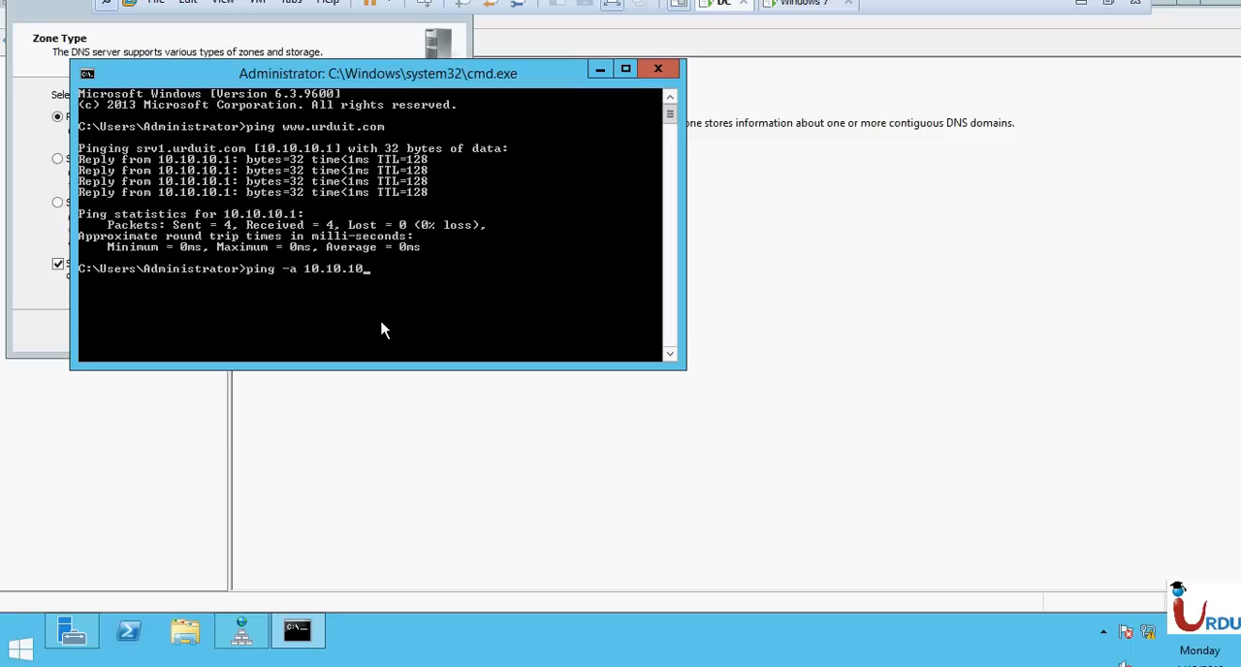
{"action": "type", "text": "1"}
{"action": "key", "text": "Return"}
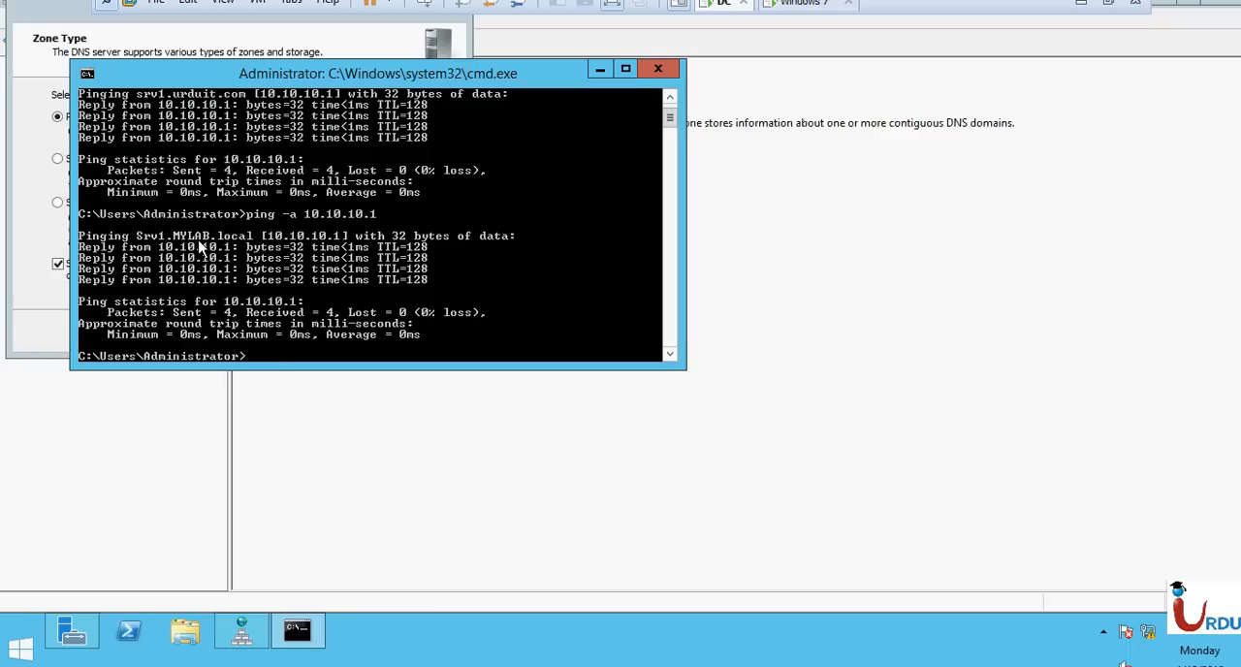
{"action": "left_click", "coordinate": [14, 326]}
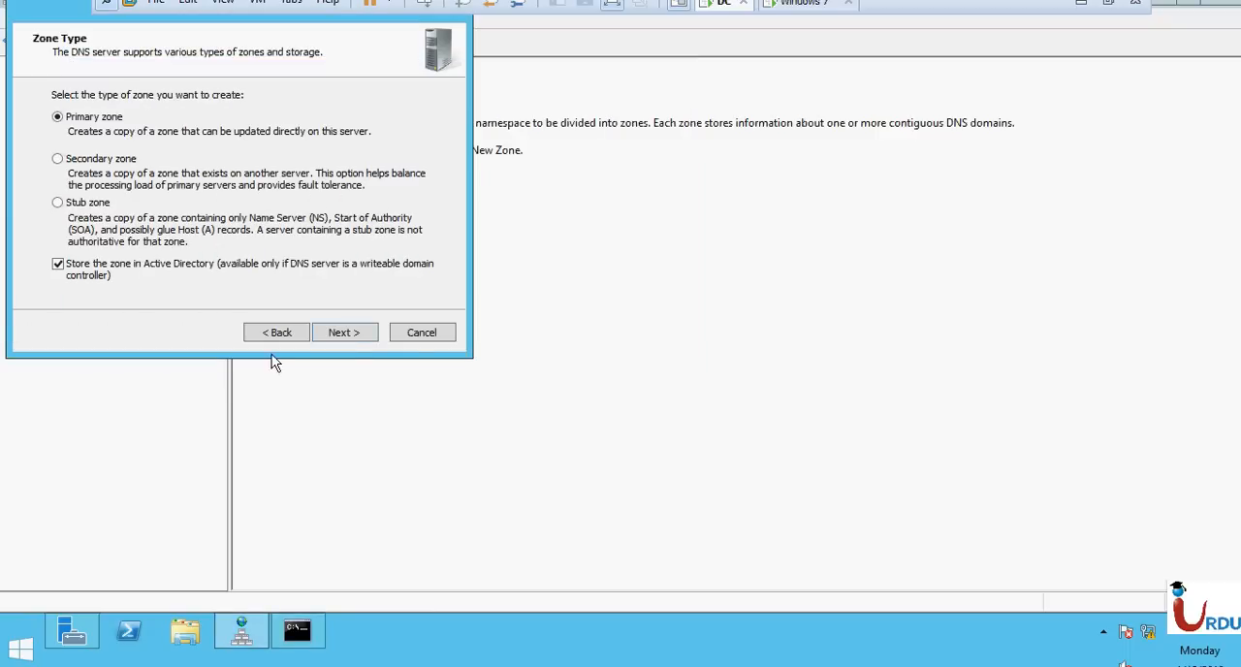
{"action": "left_click", "coordinate": [420, 333]}
Examine the host records in the MYLAB.local forward lookup zone, from srv1 up to ADC.
{"action": "left_click", "coordinate": [97, 150]}
{"action": "left_click", "coordinate": [95, 136]}
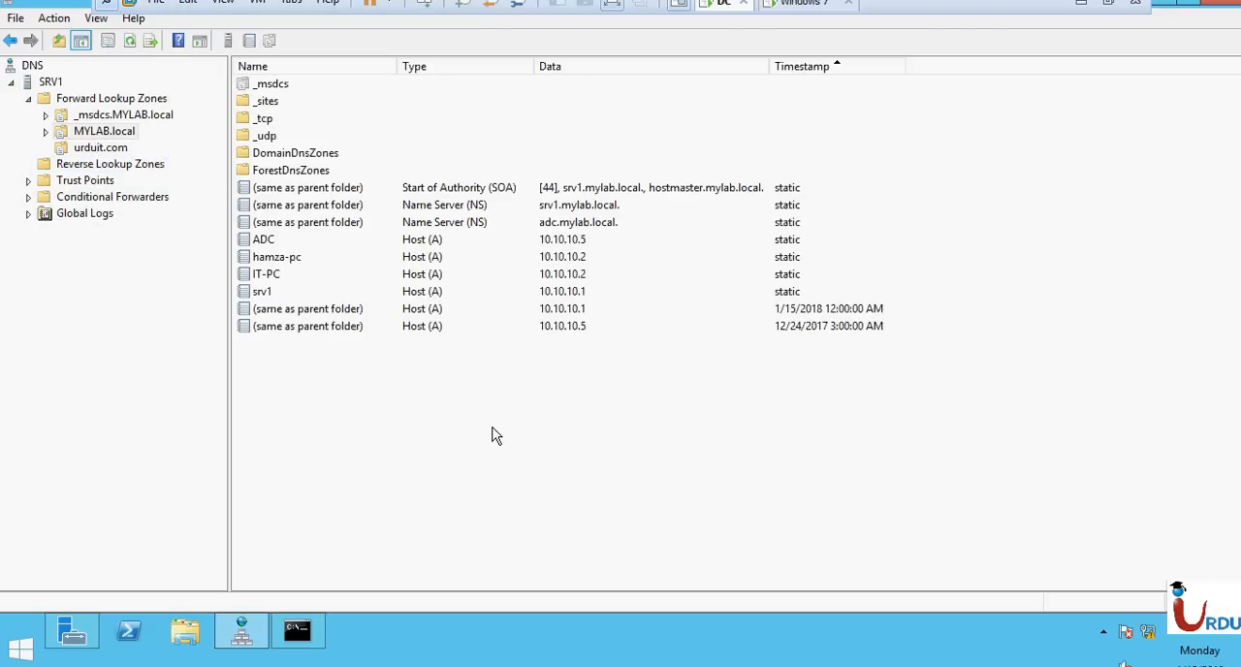
{"action": "left_click", "coordinate": [280, 290]}
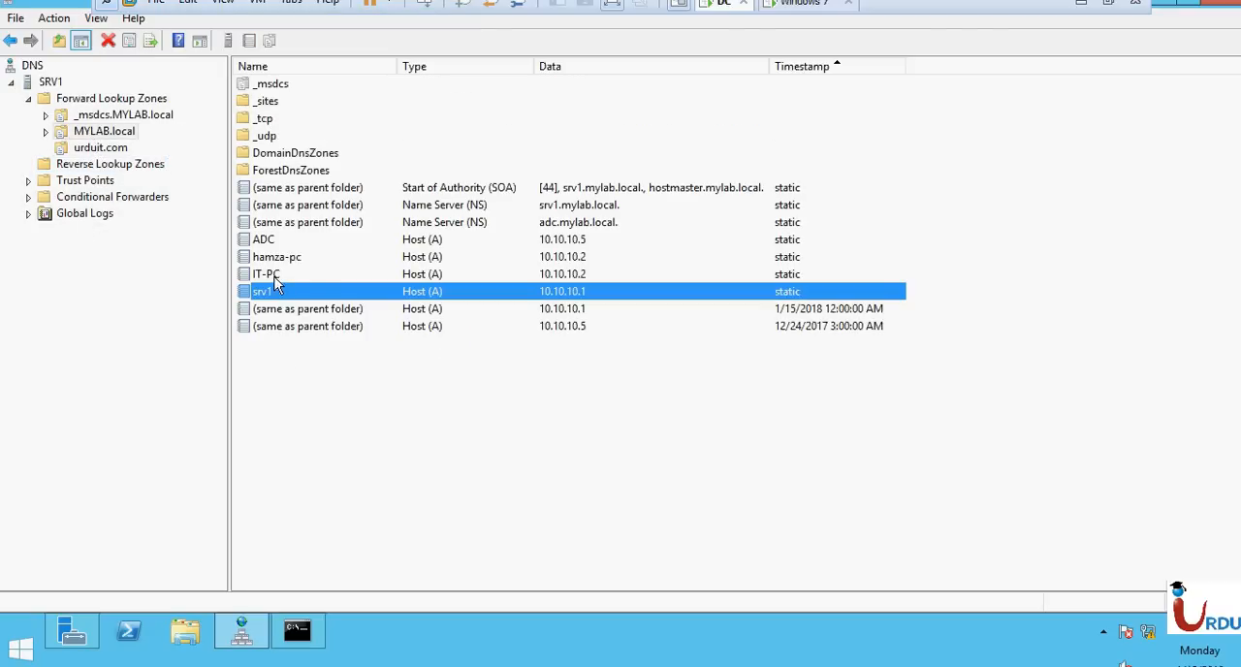
{"action": "left_click", "coordinate": [268, 275]}
{"action": "left_click", "coordinate": [279, 258]}
{"action": "left_click", "coordinate": [273, 240]}
{"action": "left_click", "coordinate": [286, 254]}
{"action": "left_click", "coordinate": [281, 238]}
{"action": "left_click", "coordinate": [287, 258]}
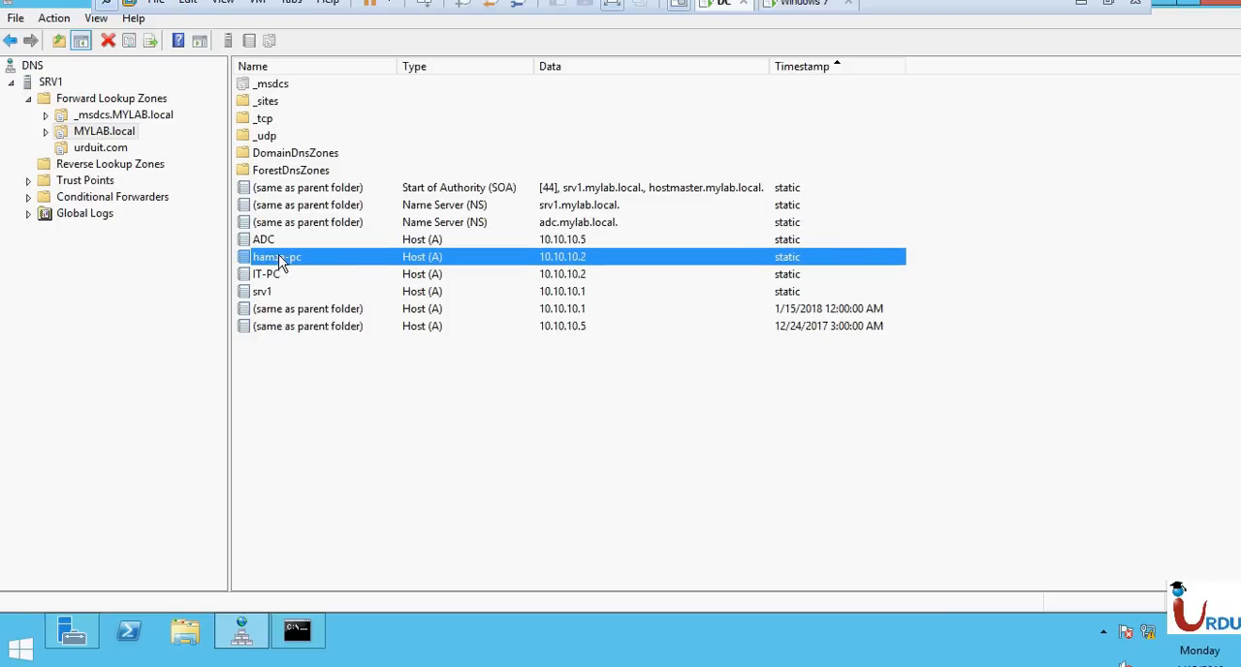
Check the properties of the host record between ADC and IT-PC and of srv1, including name and IP address.
{"action": "double_click", "coordinate": [279, 258]}
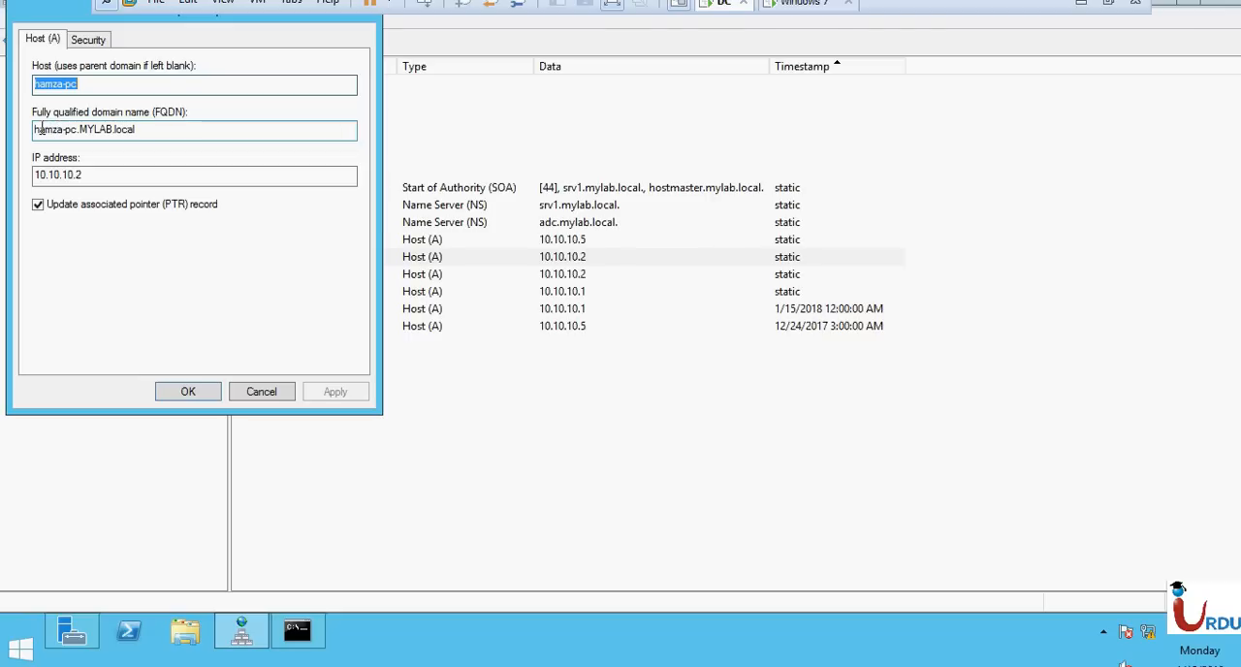
{"action": "left_click_drag", "start_coordinate": [39, 129], "coordinate": [145, 126]}
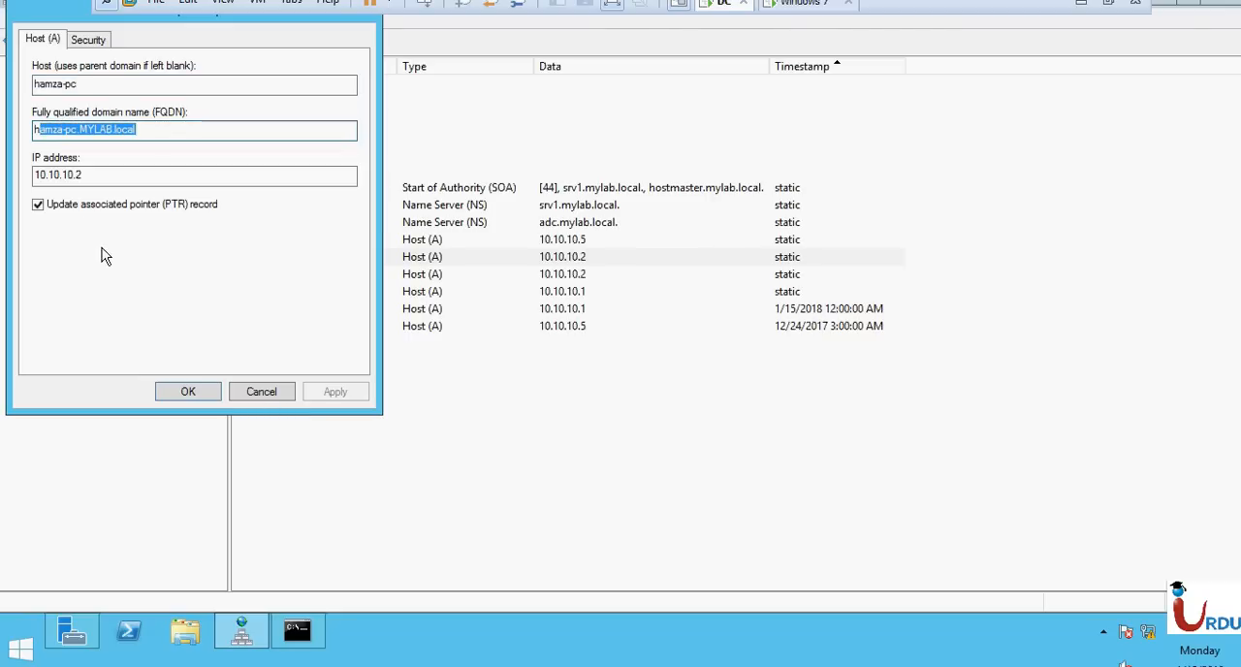
{"action": "left_click_drag", "start_coordinate": [54, 174], "coordinate": [135, 172]}
{"action": "left_click", "coordinate": [276, 396]}
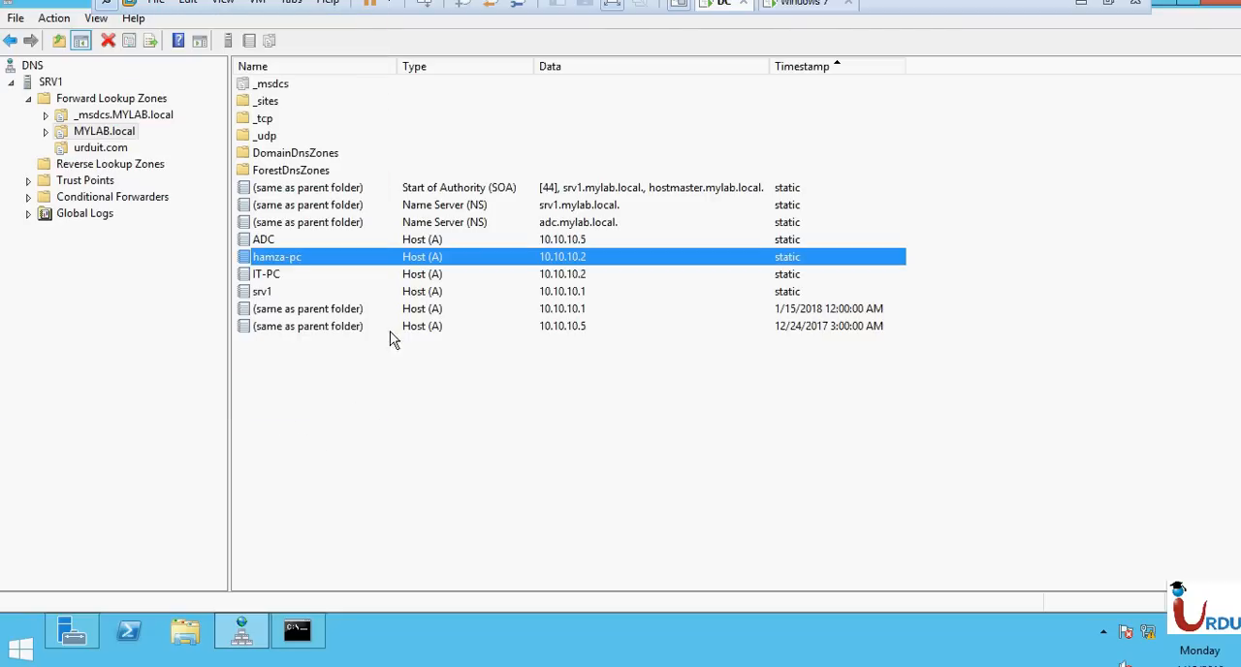
{"action": "double_click", "coordinate": [371, 292]}
{"action": "left_click", "coordinate": [264, 391]}
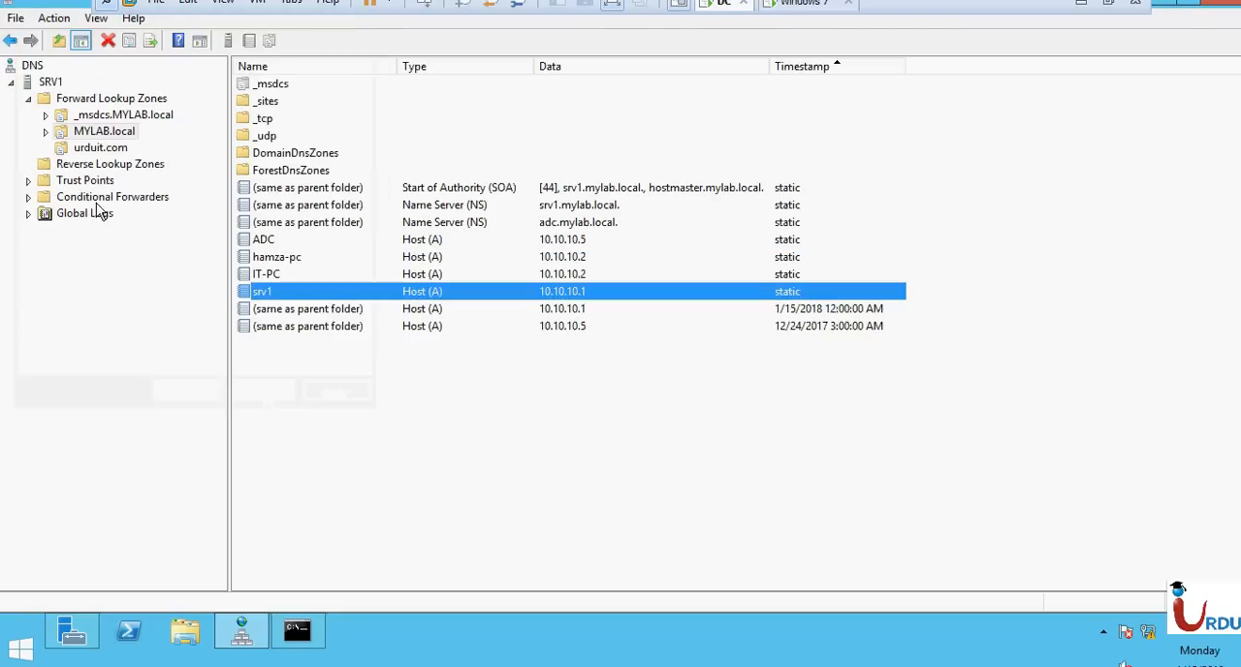
Start a new reverse lookup zone as an Active Directory-stored primary zone for IPv4 addresses.
{"action": "left_click", "coordinate": [87, 165]}
{"action": "right_click", "coordinate": [85, 169]}
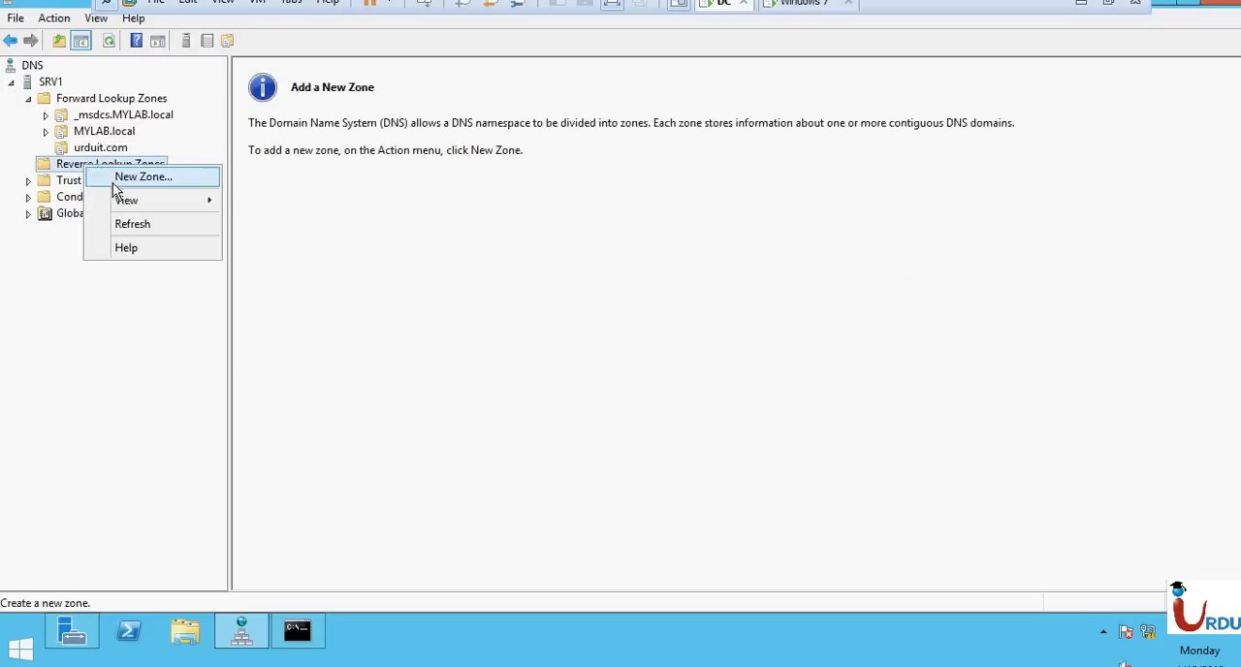
{"action": "left_click", "coordinate": [112, 182]}
{"action": "left_click", "coordinate": [344, 339]}
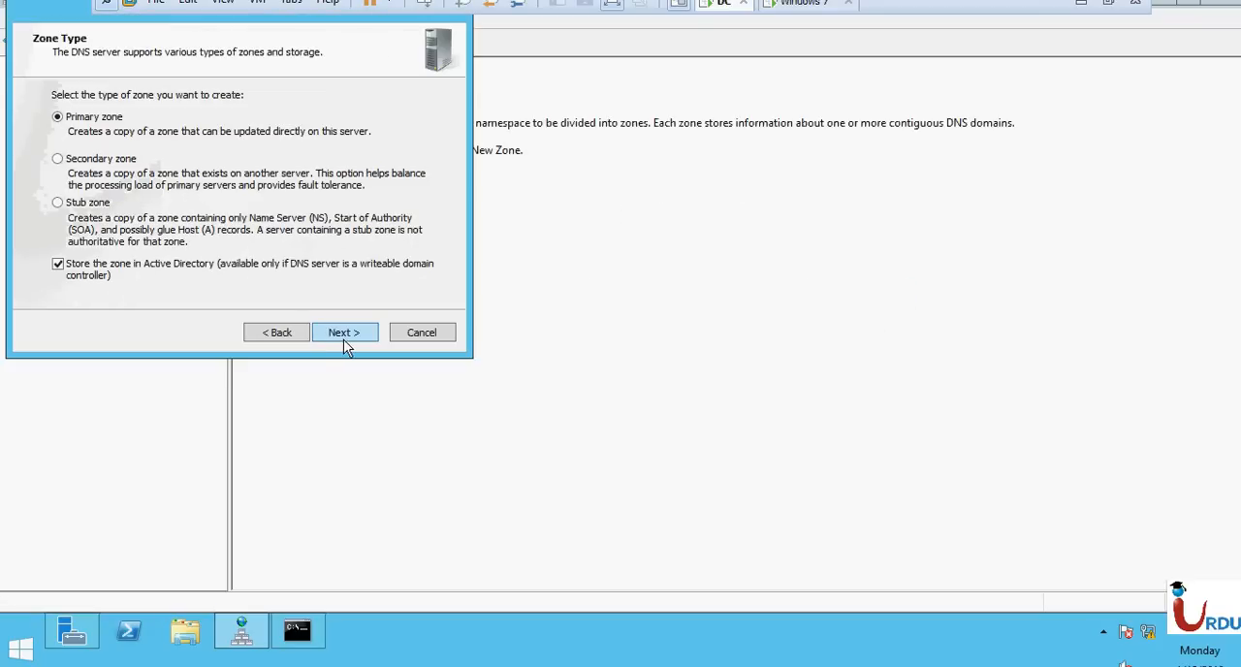
{"action": "left_click", "coordinate": [345, 339]}
{"action": "left_click", "coordinate": [345, 341]}
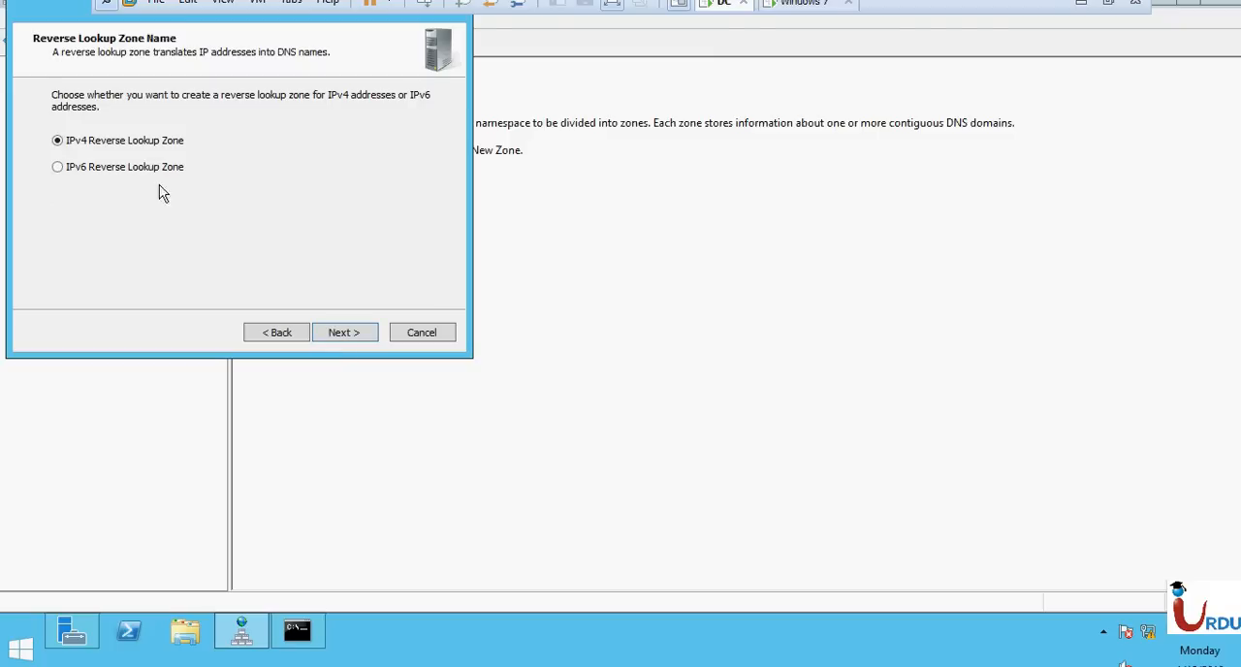
{"action": "left_click", "coordinate": [375, 334]}
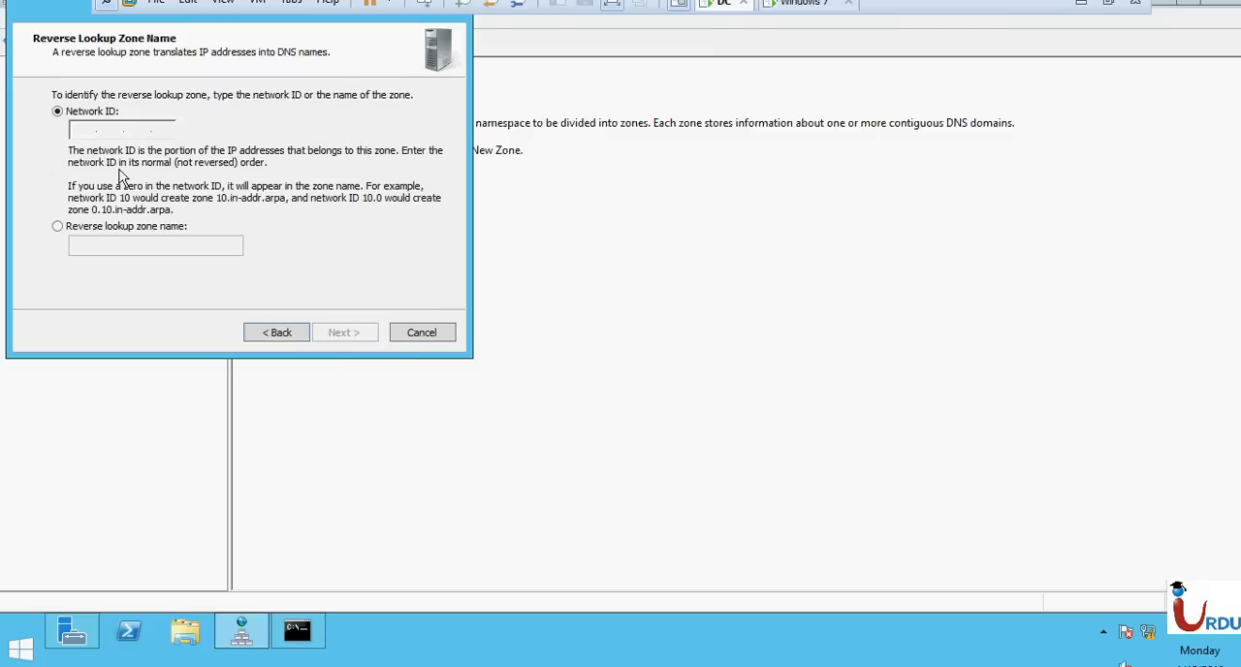
Create the reverse zone with network ID 10.10.10 and open it to list its records.
{"action": "type", "text": "10.10.10."}
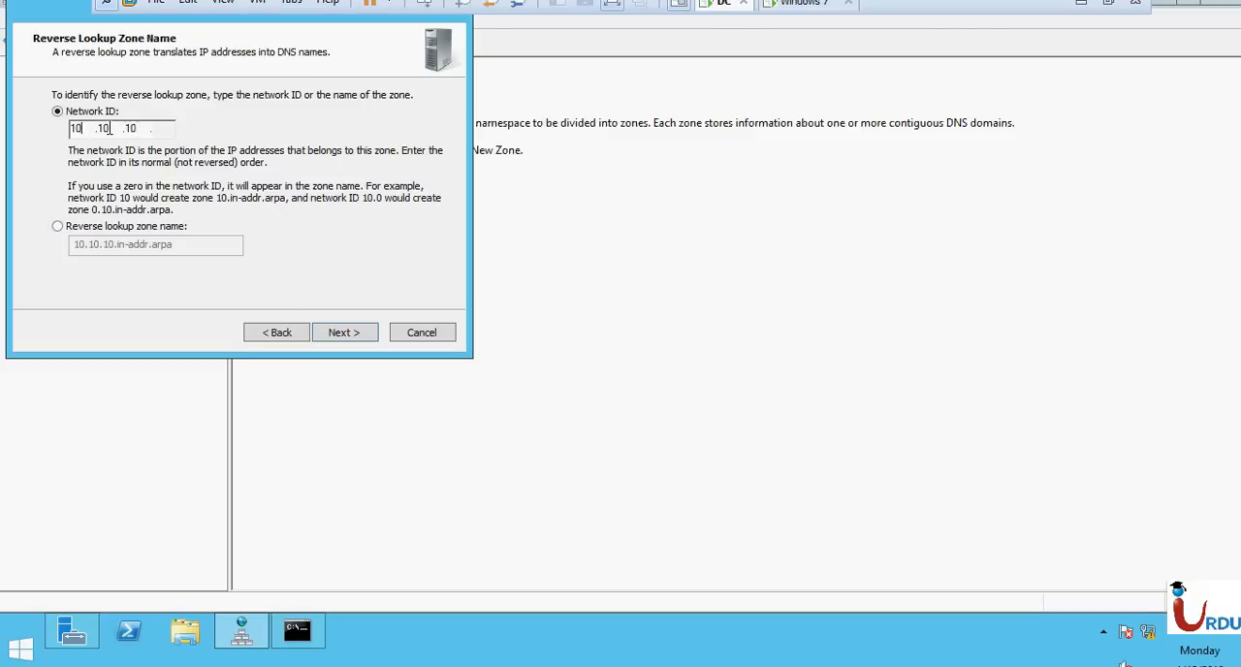
{"action": "left_click", "coordinate": [340, 338]}
{"action": "left_click", "coordinate": [340, 341]}
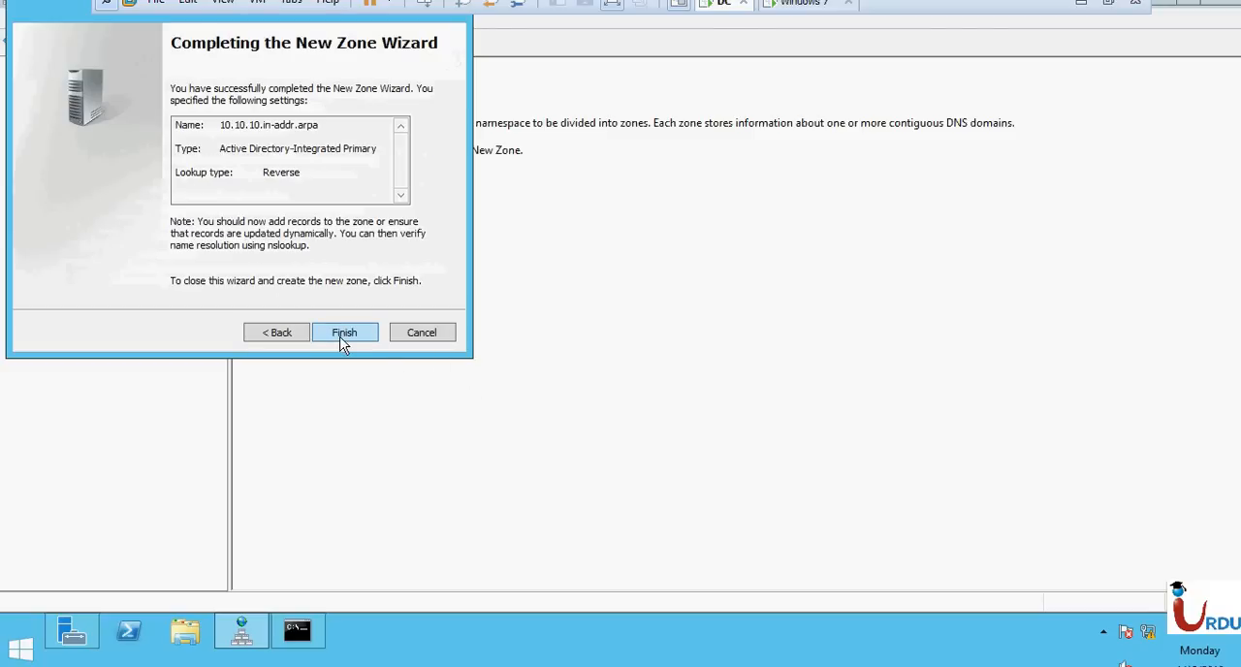
{"action": "left_click", "coordinate": [341, 334]}
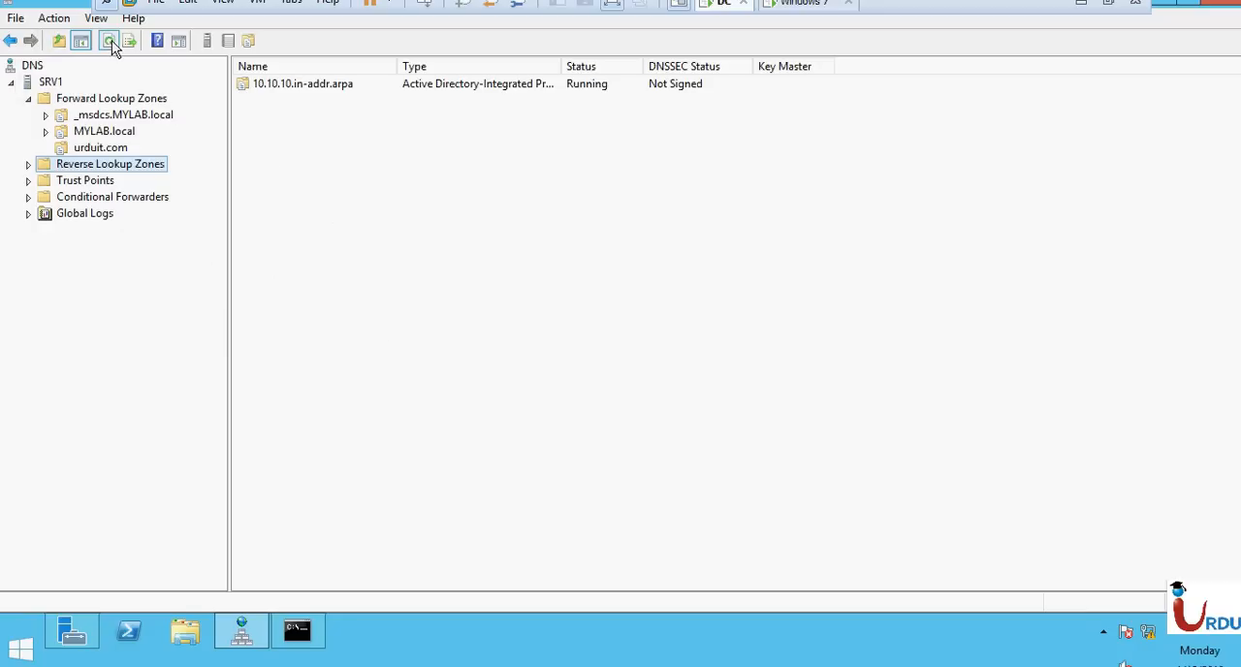
{"action": "double_click", "coordinate": [272, 87]}
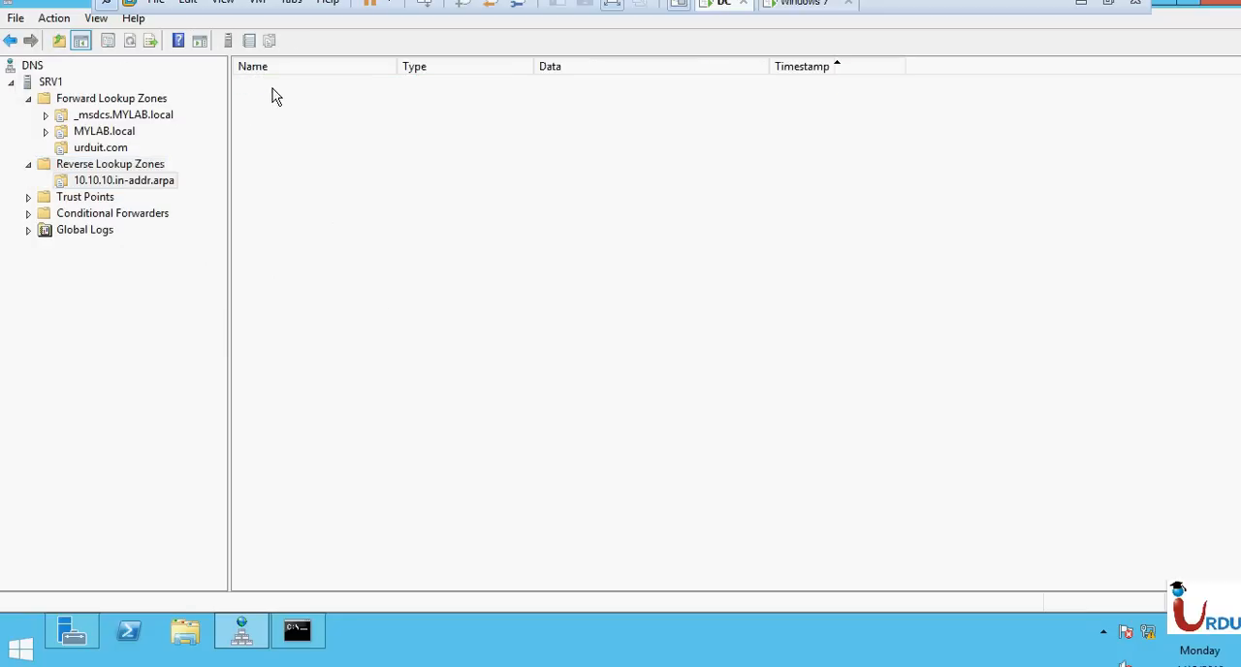
{"action": "left_click", "coordinate": [130, 41]}
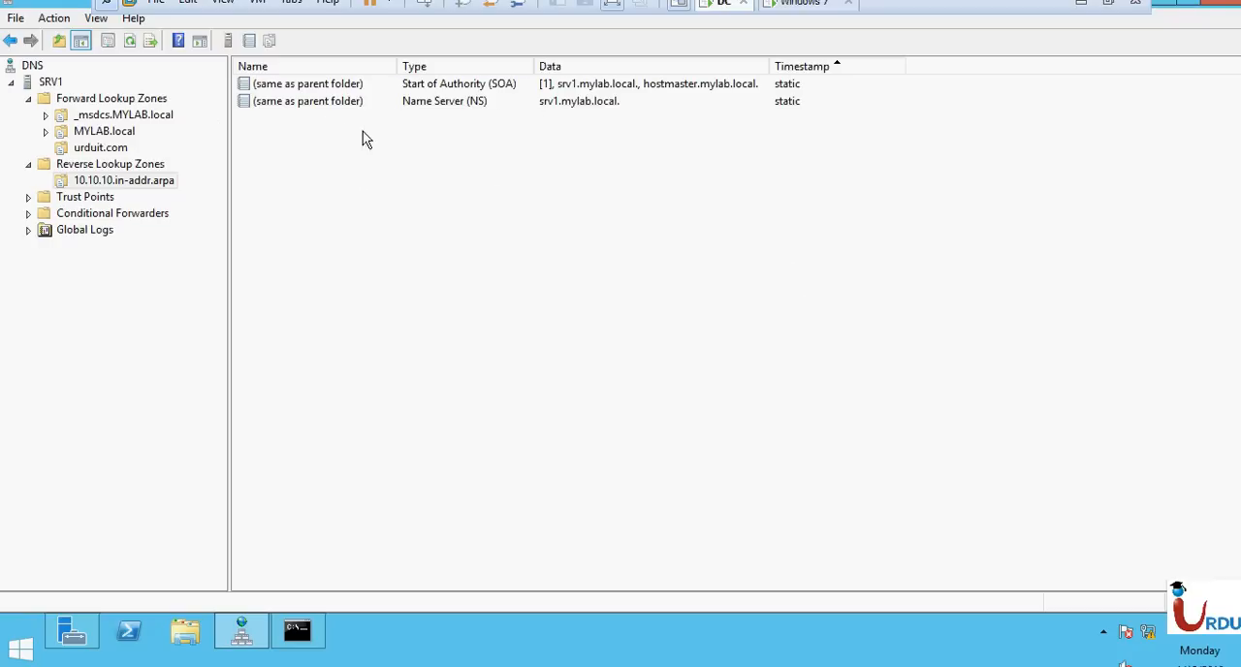
Open the urduit.com zone and check the properties of its www alias record.
{"action": "left_click", "coordinate": [95, 148]}
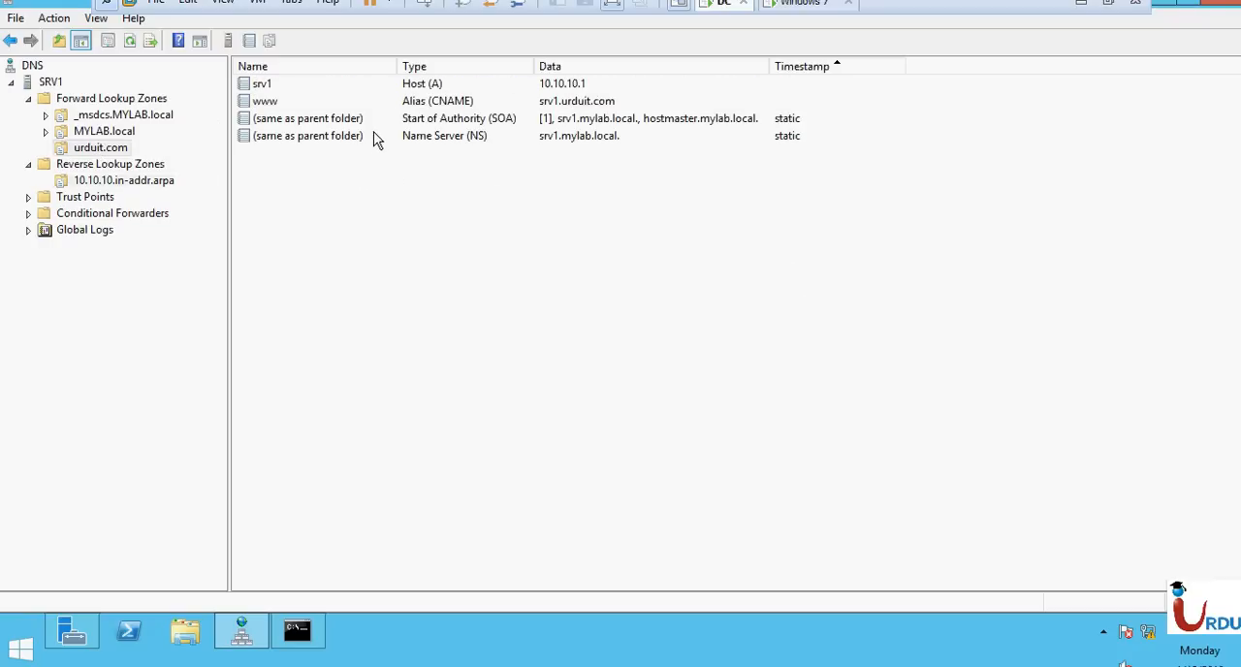
{"action": "left_click", "coordinate": [533, 86]}
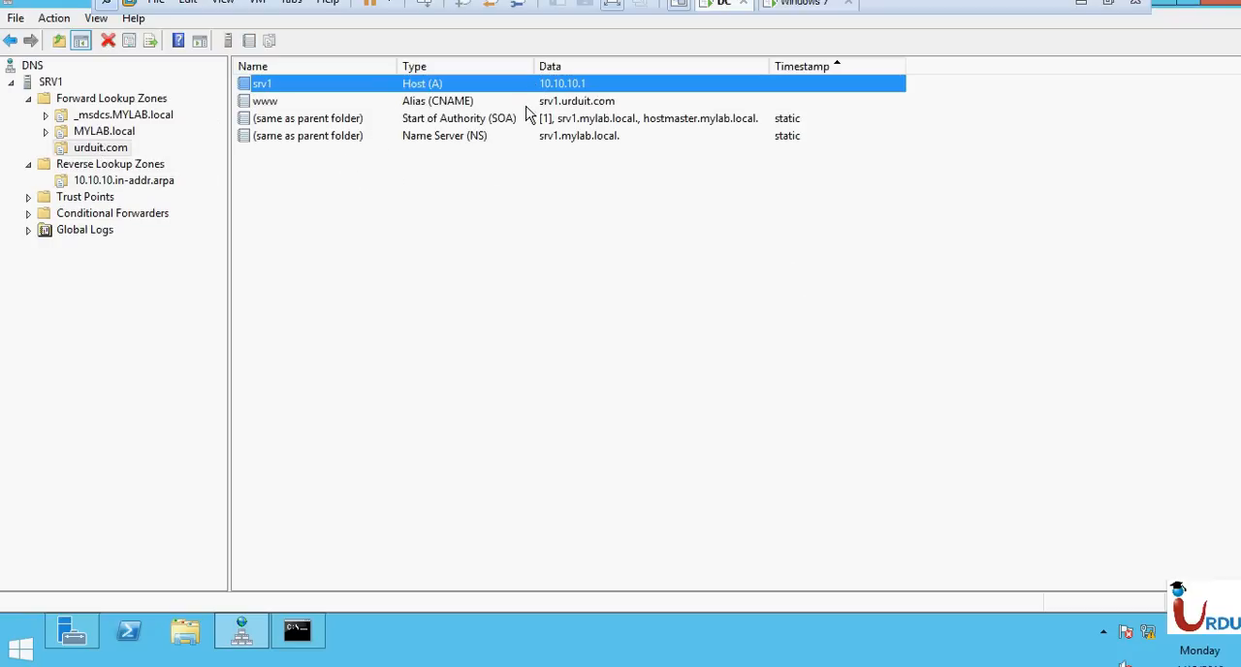
{"action": "double_click", "coordinate": [526, 106]}
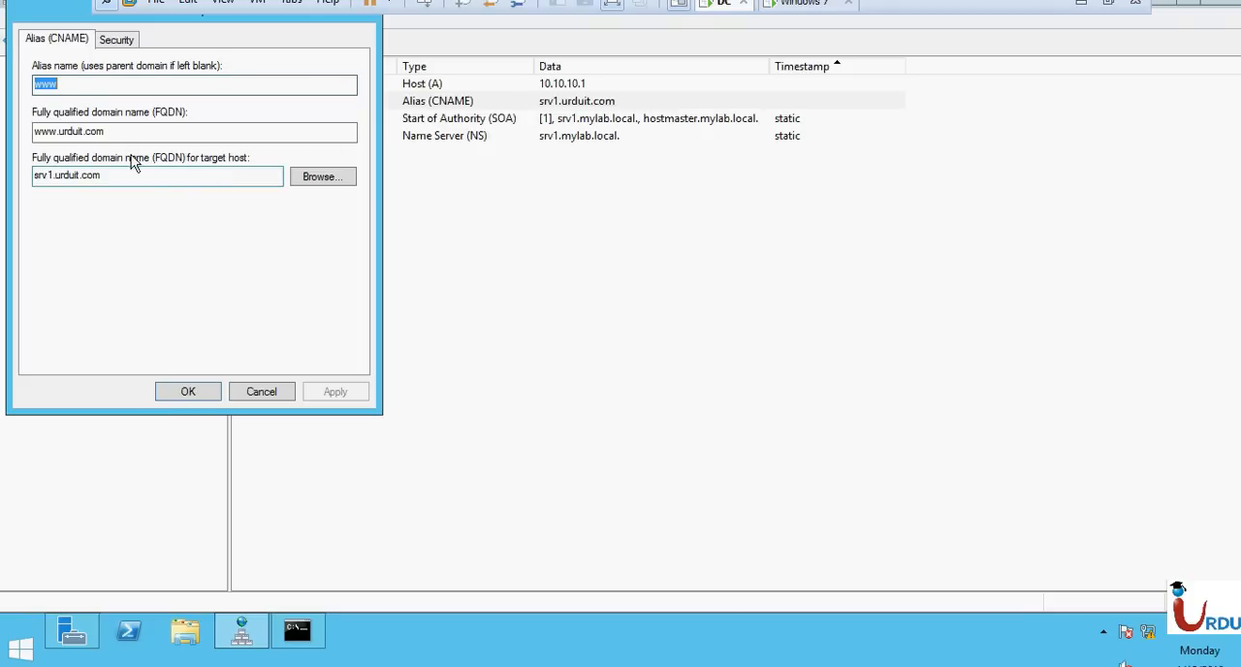
{"action": "left_click", "coordinate": [116, 40]}
{"action": "key", "text": "Escape"}
Turn the associated pointer (PTR) record update off and back on for the srv1 host in urduit.com, applying each change.
{"action": "double_click", "coordinate": [465, 85]}
{"action": "left_click", "coordinate": [109, 206]}
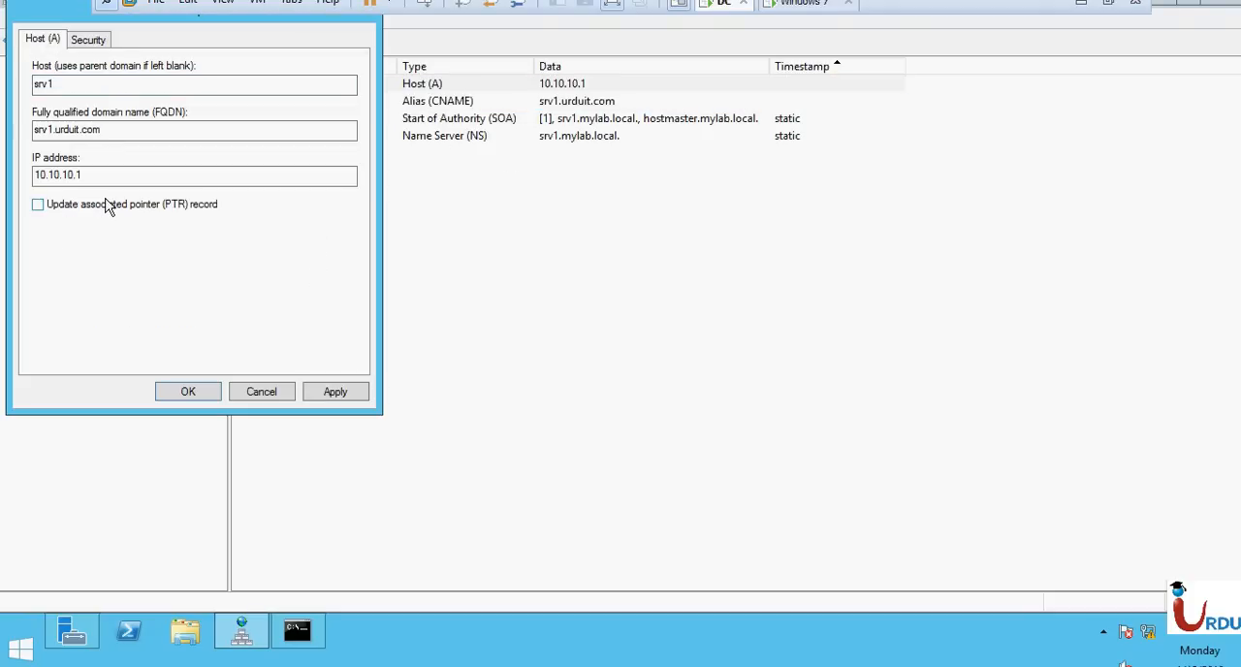
{"action": "left_click", "coordinate": [341, 390]}
{"action": "left_click", "coordinate": [146, 206]}
{"action": "left_click", "coordinate": [332, 390]}
{"action": "left_click", "coordinate": [177, 394]}
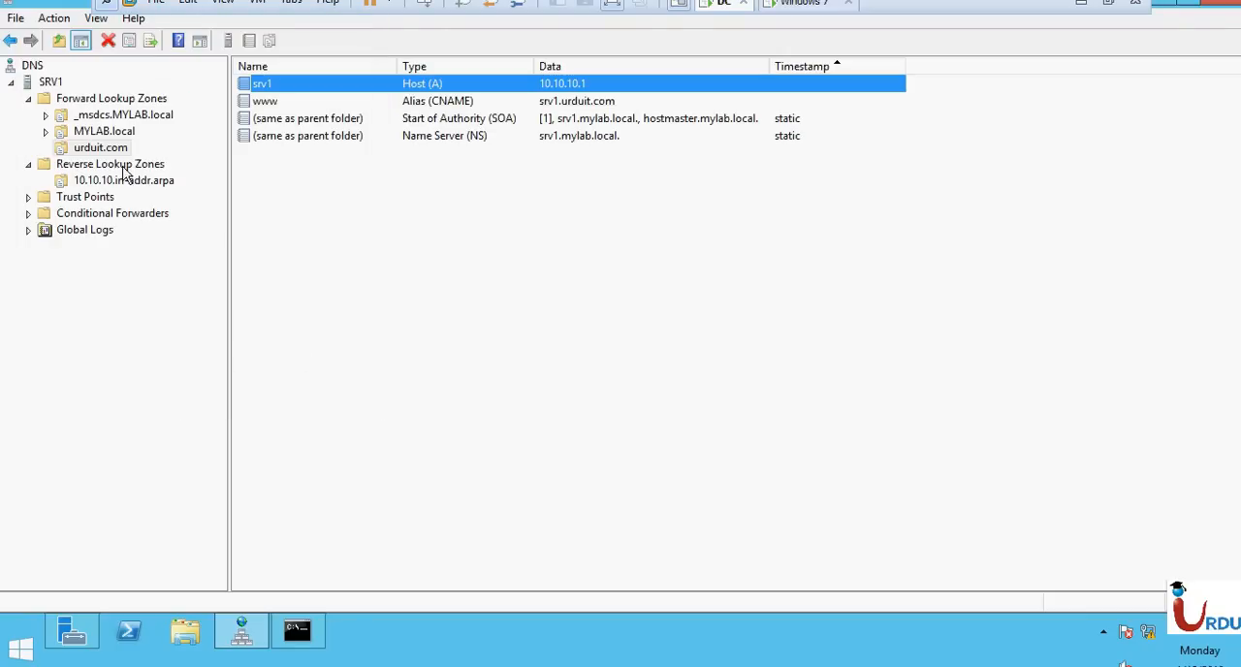
Refresh the 10.10.10.in-addr.arpa zone and check for the 10.10.10.1 pointer record.
{"action": "left_click", "coordinate": [88, 182]}
{"action": "left_click", "coordinate": [130, 39]}
{"action": "left_click", "coordinate": [567, 126]}
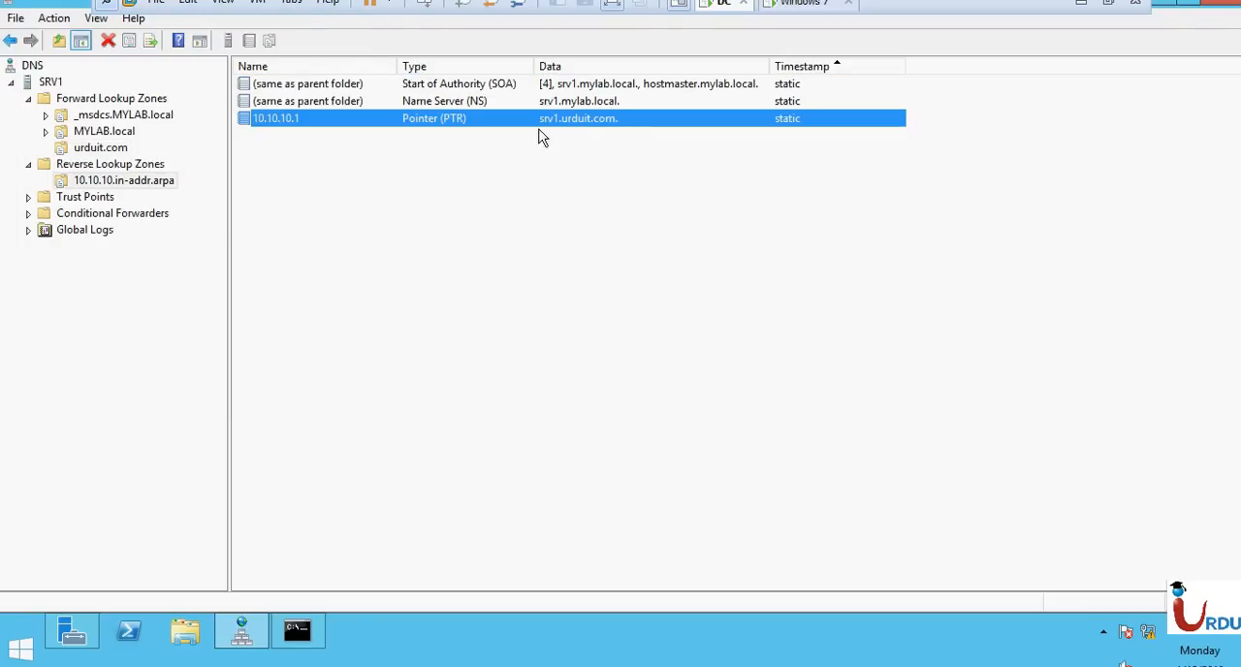
In MYLAB.local, turn the PTR record update off and back on for the host between ADC and IT-PC, applying each change.
{"action": "left_click", "coordinate": [97, 135]}
{"action": "double_click", "coordinate": [97, 135]}
{"action": "left_click", "coordinate": [281, 258]}
{"action": "double_click", "coordinate": [284, 258]}
{"action": "left_click", "coordinate": [37, 205]}
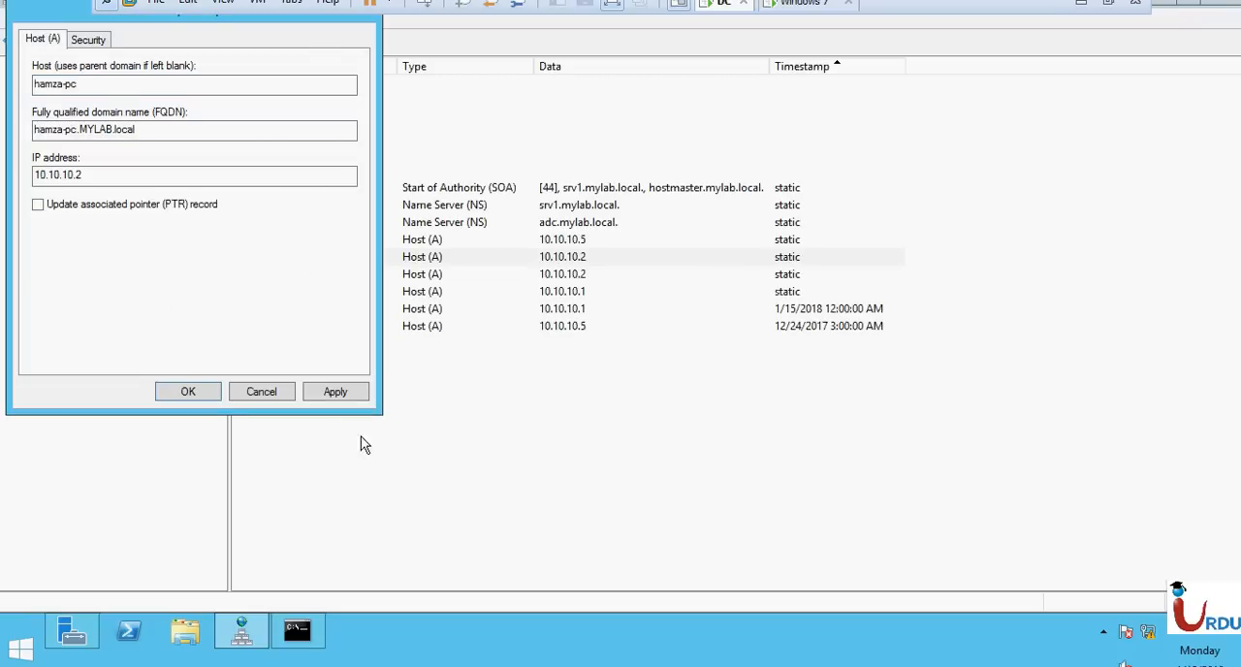
{"action": "left_click", "coordinate": [334, 391]}
{"action": "left_click", "coordinate": [147, 206]}
{"action": "left_click", "coordinate": [335, 390]}
{"action": "left_click", "coordinate": [188, 391]}
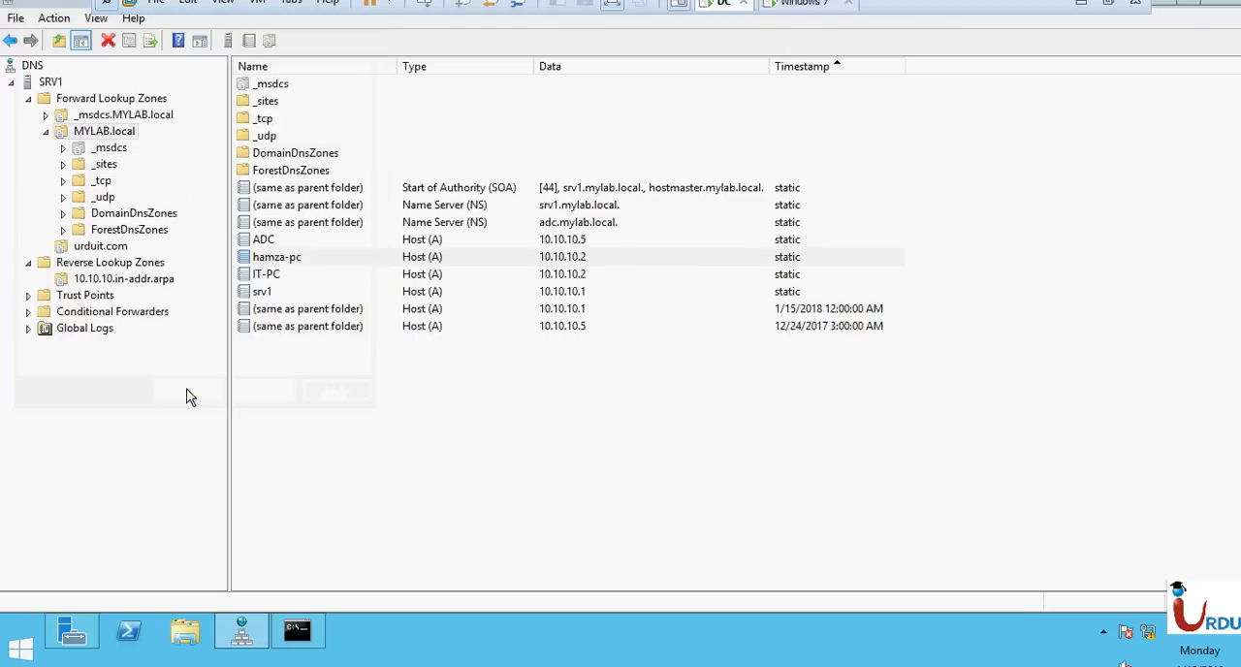
Refresh the 10.10.10.in-addr.arpa zone again to check for the 10.10.10.2 pointer record.
{"action": "left_click", "coordinate": [97, 280]}
{"action": "left_click", "coordinate": [129, 41]}
{"action": "left_click", "coordinate": [137, 43]}
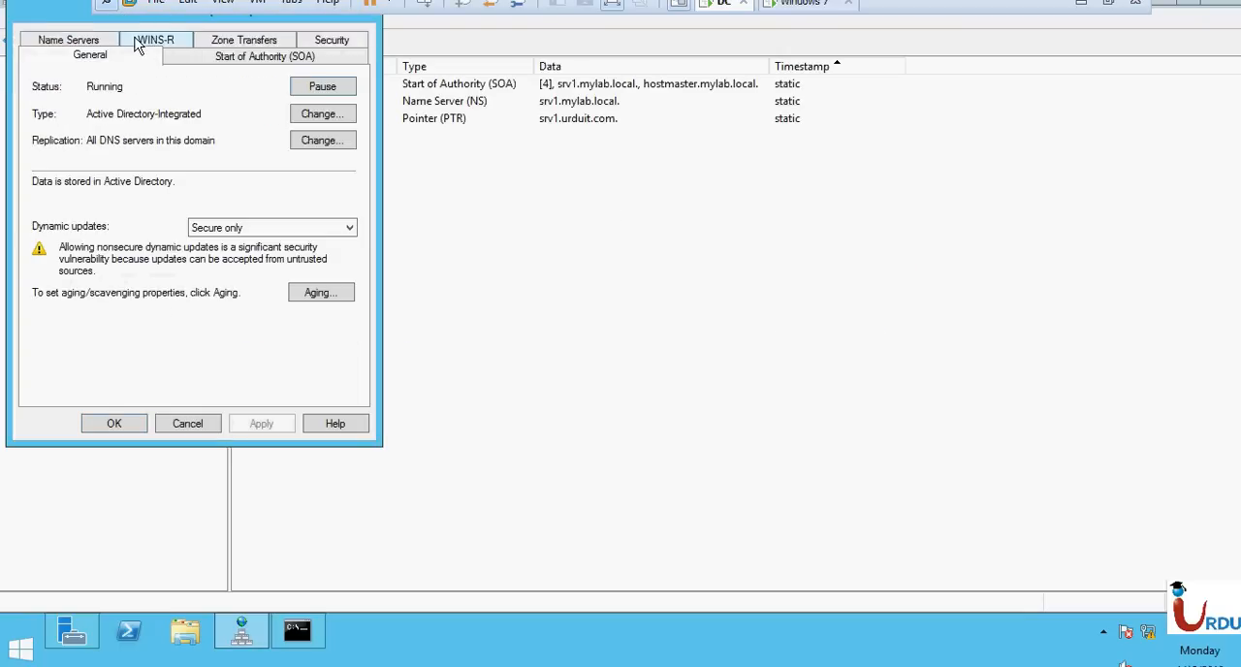
{"action": "key", "text": "Escape"}
{"action": "left_click", "coordinate": [130, 40]}
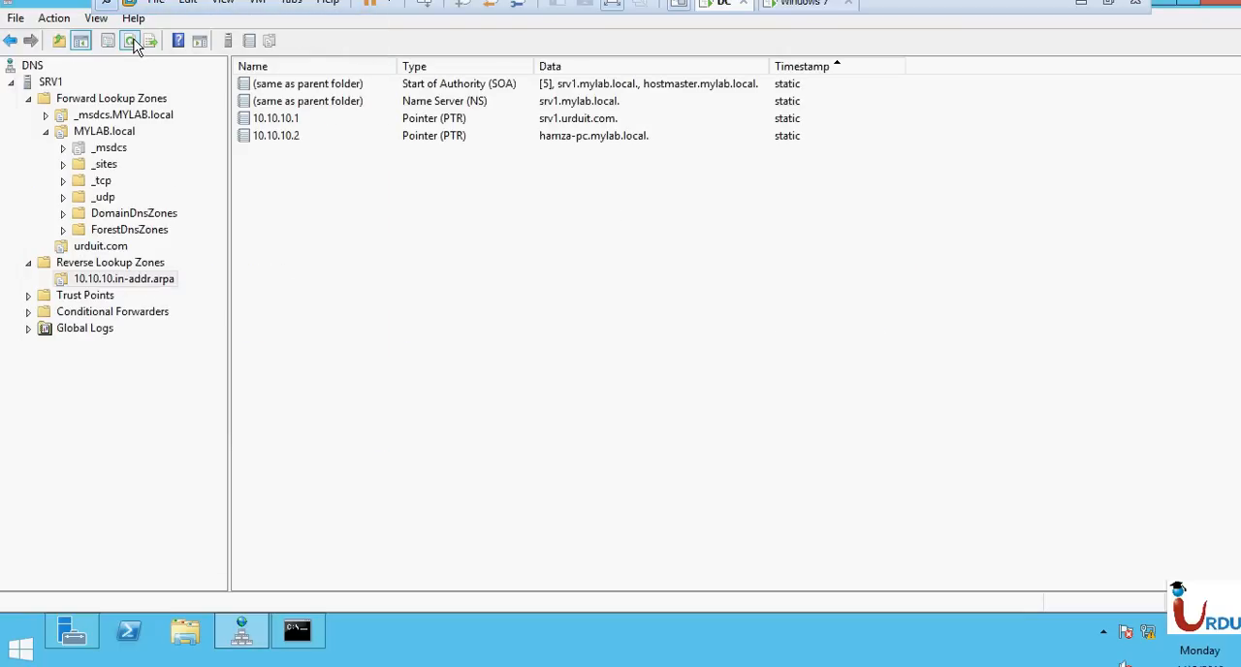
Collapse the Reverse Lookup Zones folder and examine the contents of the Conditional Forwarders folder.
{"action": "left_click", "coordinate": [486, 142]}
{"action": "left_click", "coordinate": [485, 180]}
{"action": "left_click", "coordinate": [80, 248]}
{"action": "left_click", "coordinate": [77, 263]}
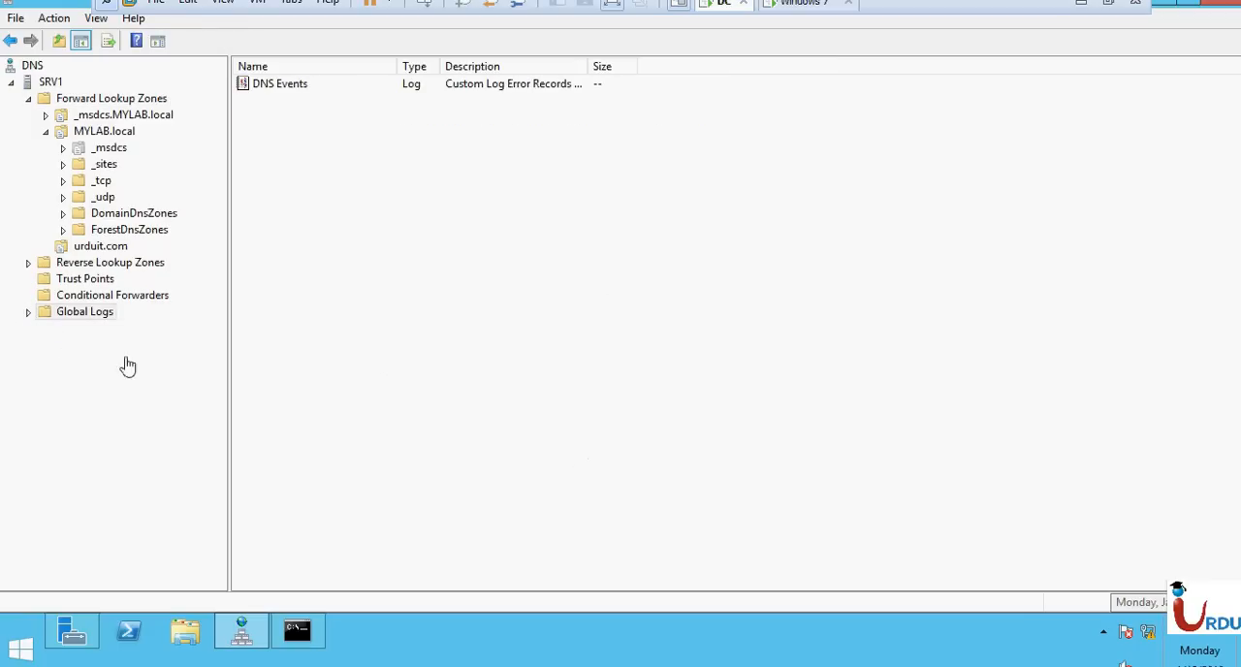
{"action": "left_click", "coordinate": [89, 297]}
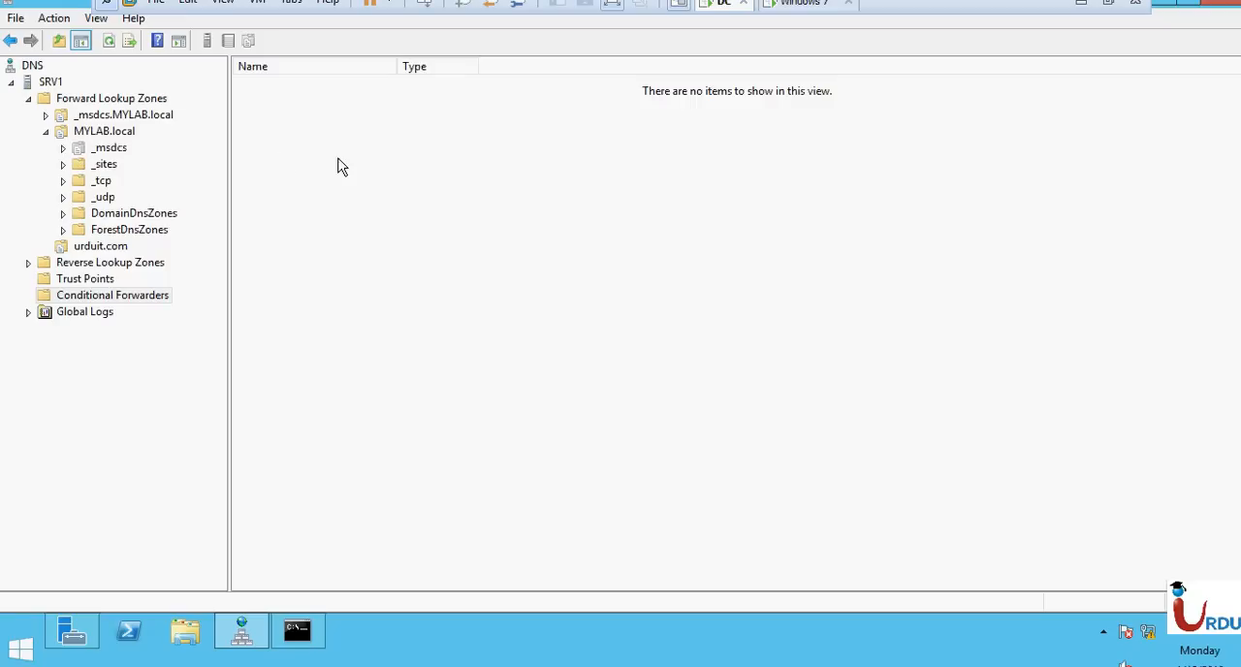
{"action": "right_click", "coordinate": [268, 285]}
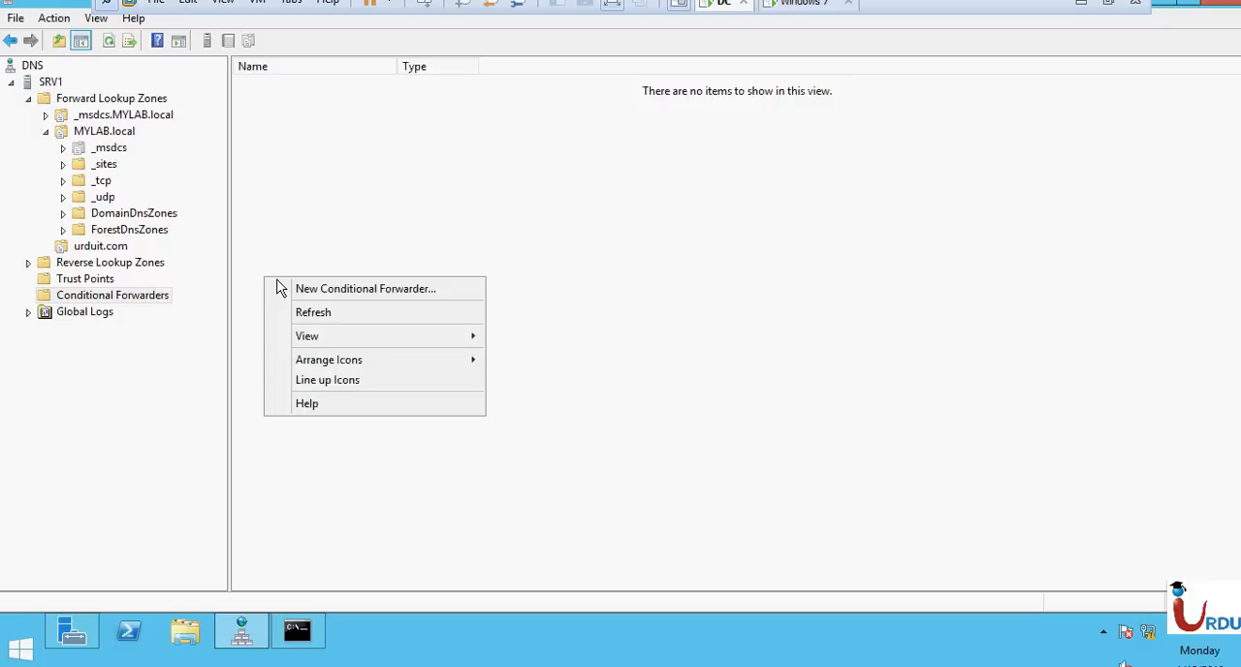
{"action": "left_click", "coordinate": [355, 216]}
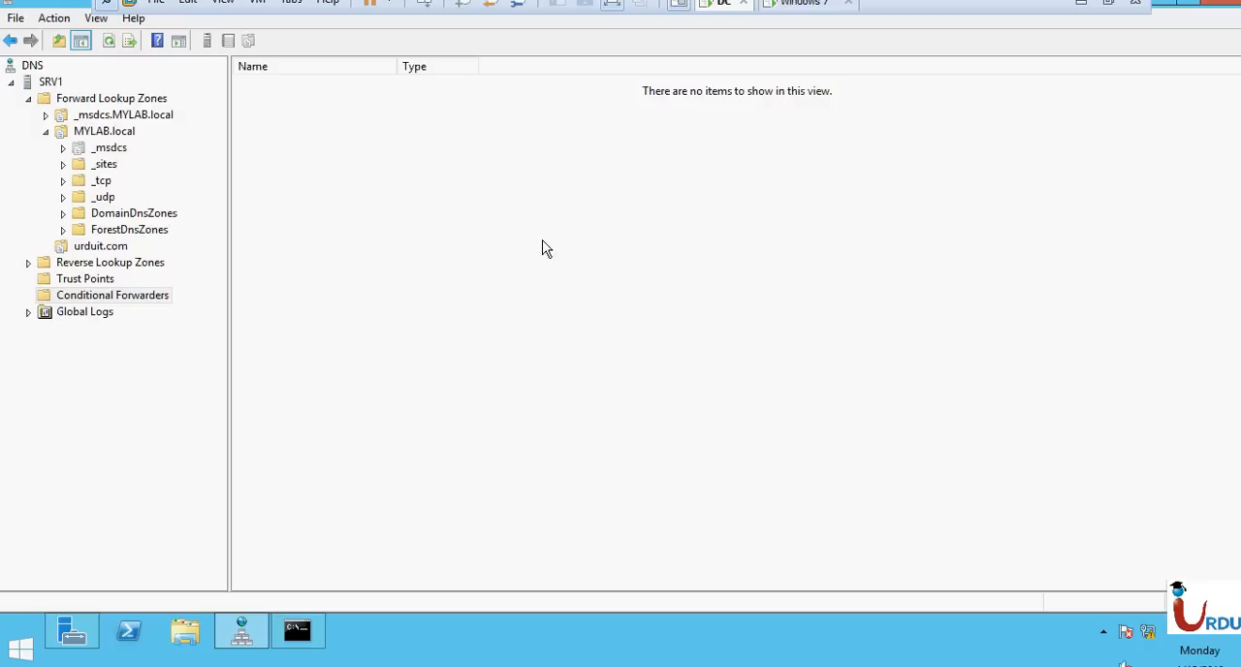
Open the Network Connections window by running ncpa.cpl.
{"action": "key", "text": "super+r"}
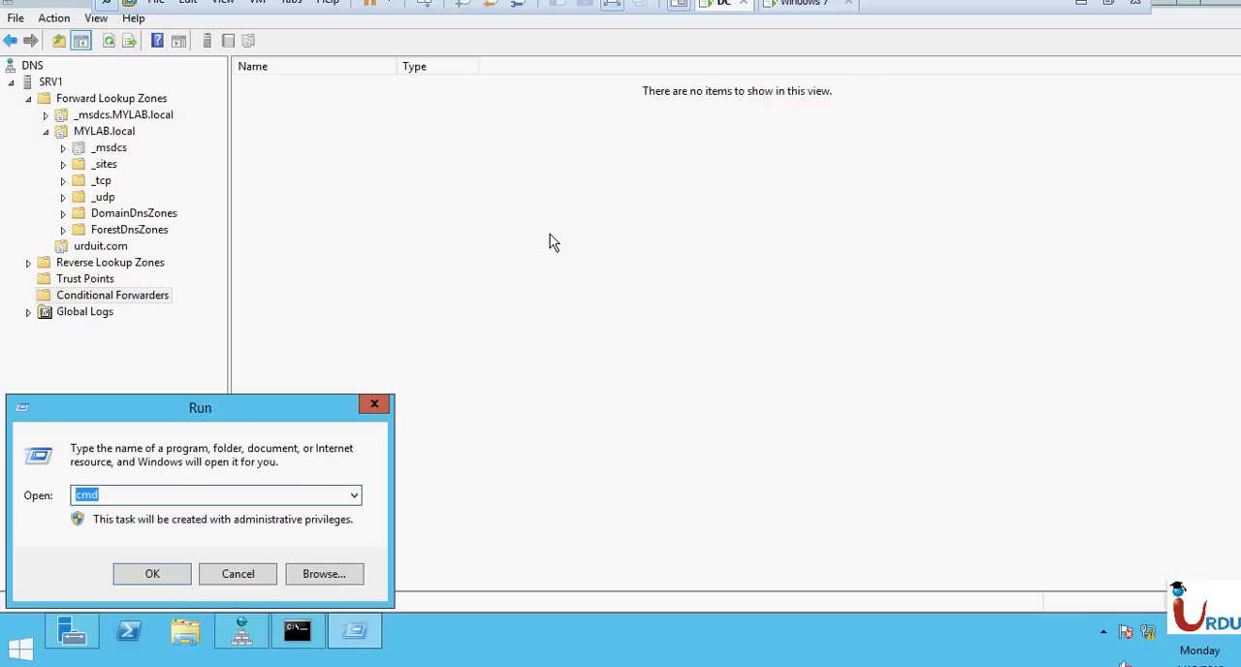
{"action": "type", "text": "nc"}
{"action": "key", "text": "Down"}
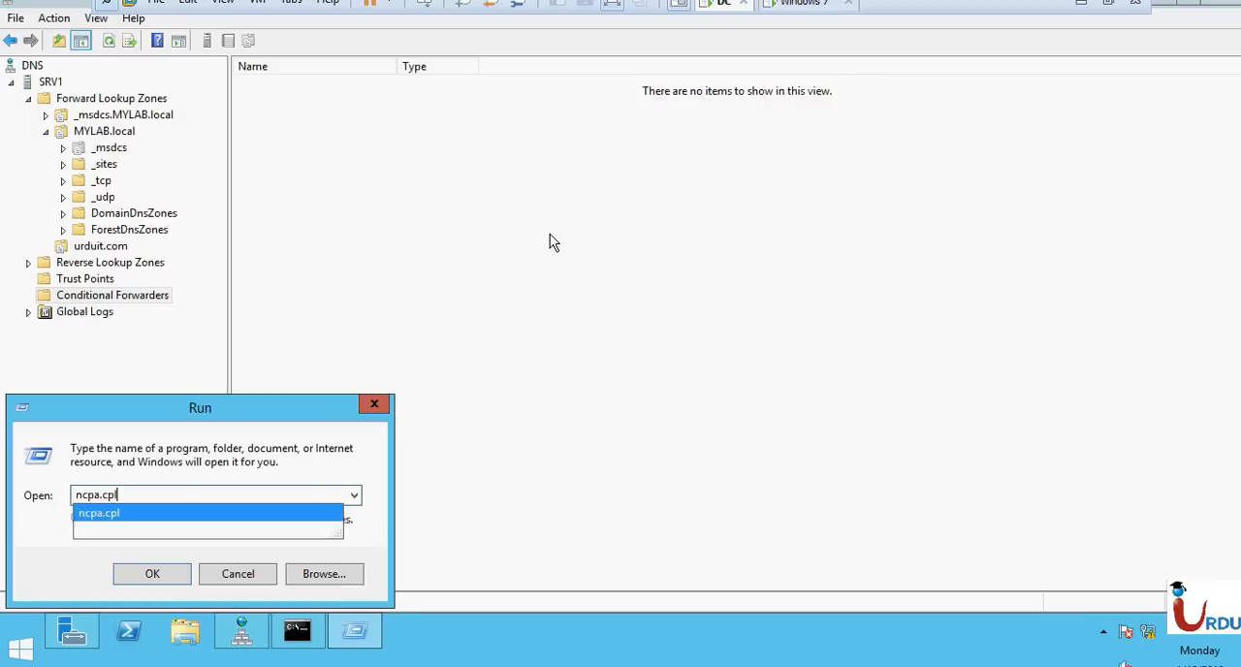
{"action": "key", "text": "Return"}
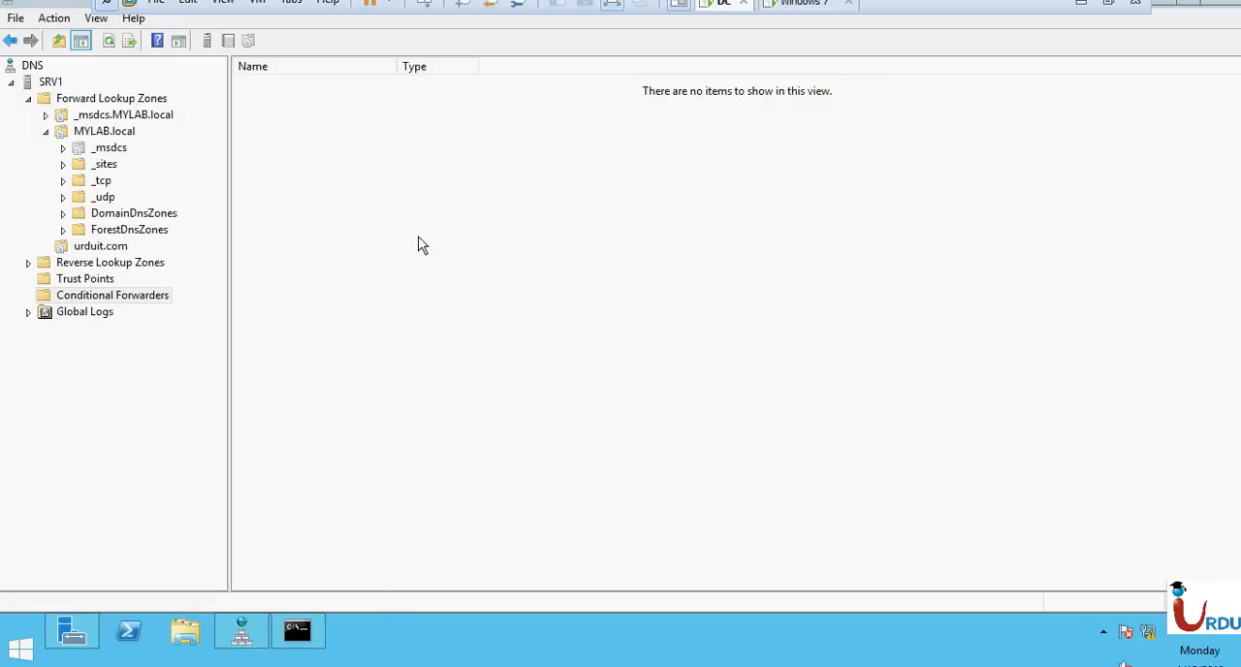
Check the IP address and preferred DNS server in Ethernet0's IPv4 properties and close the network windows.
{"action": "double_click", "coordinate": [338, 172]}
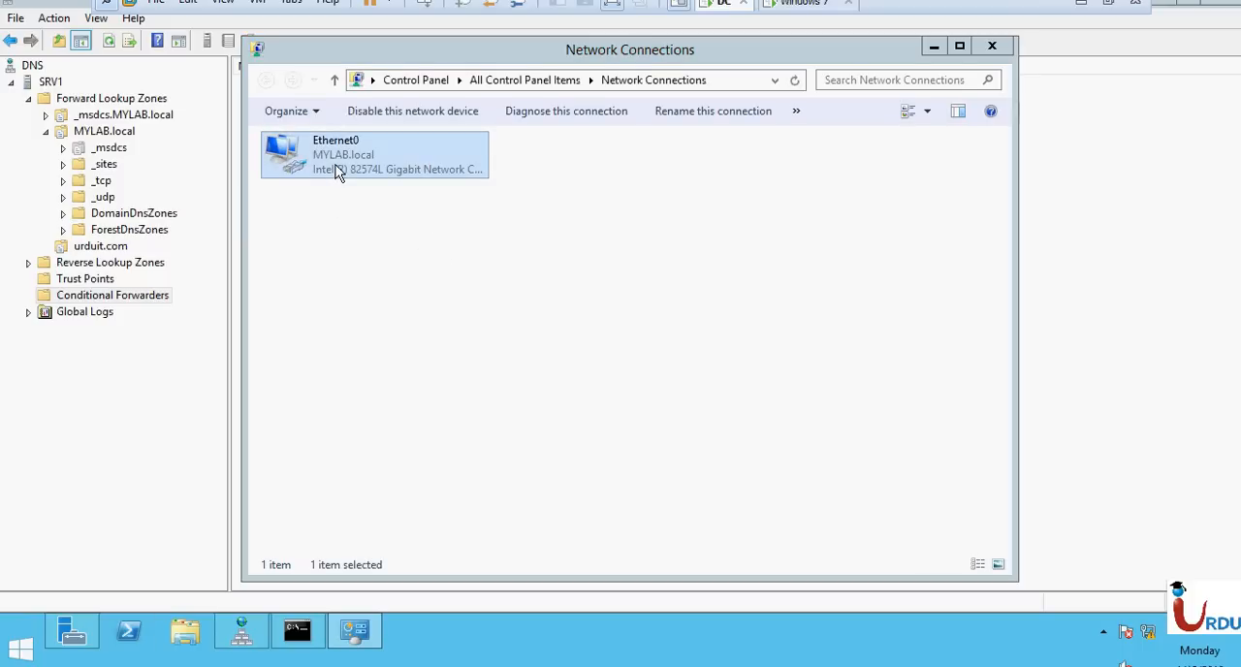
{"action": "left_click", "coordinate": [495, 475]}
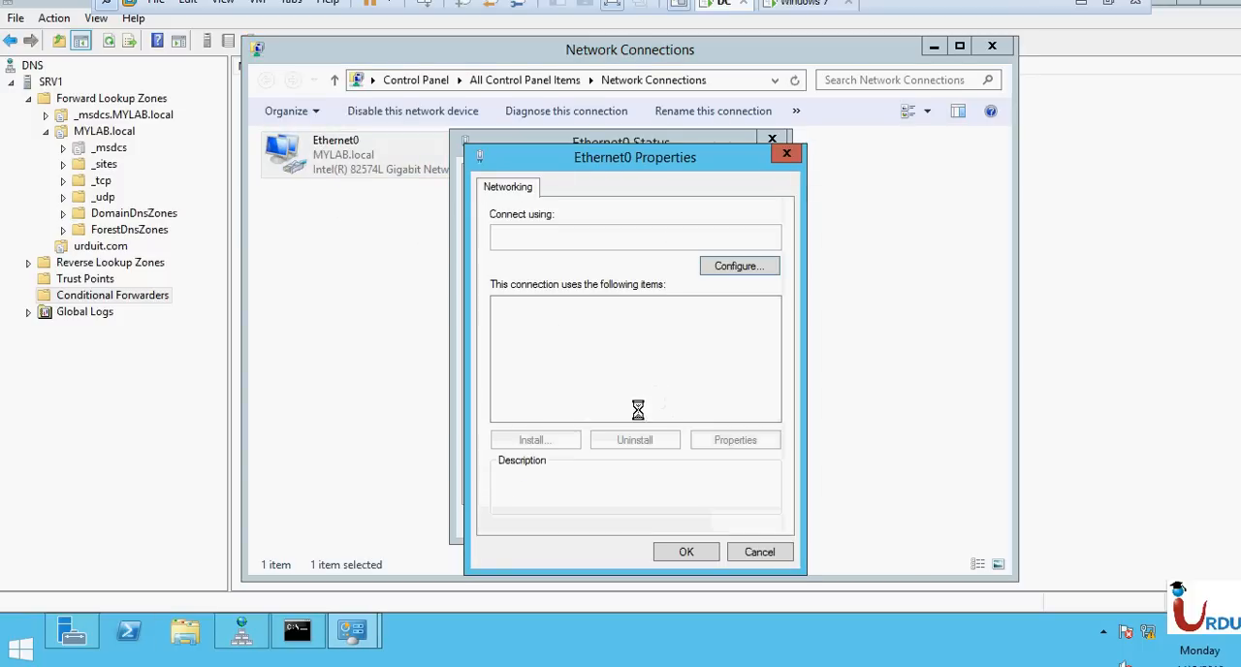
{"action": "scroll", "coordinate": [674, 401], "scroll_direction": "down", "scroll_amount": 1}
{"action": "left_click", "coordinate": [678, 399]}
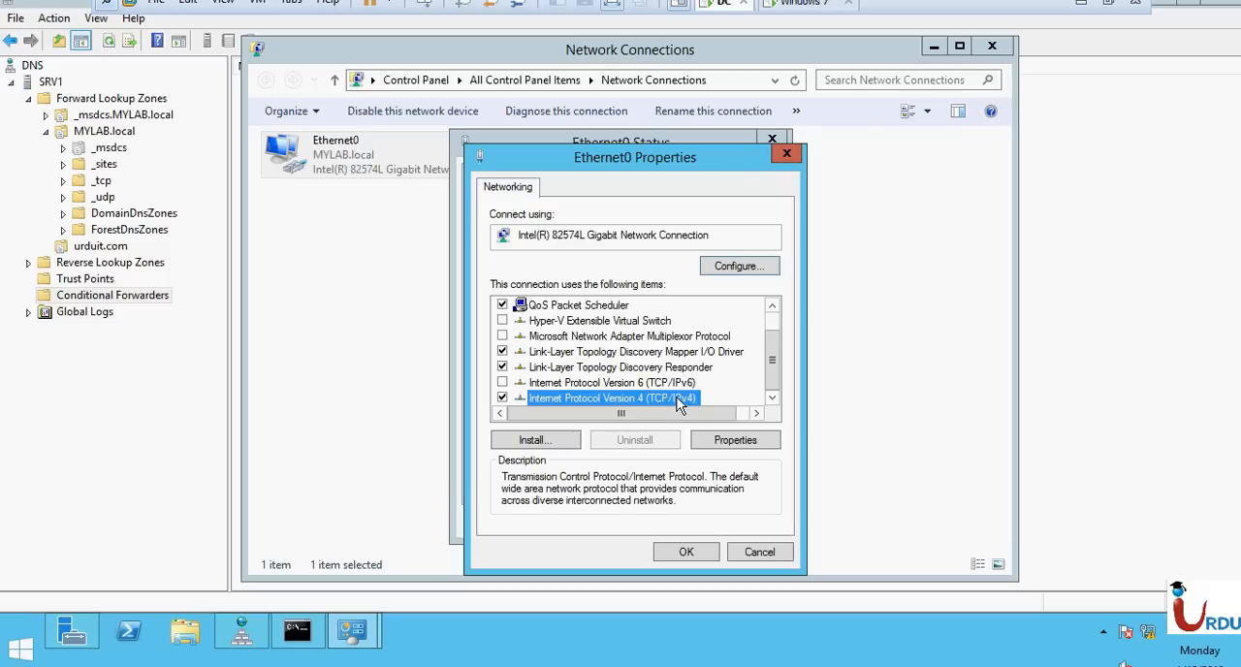
{"action": "left_click", "coordinate": [724, 439]}
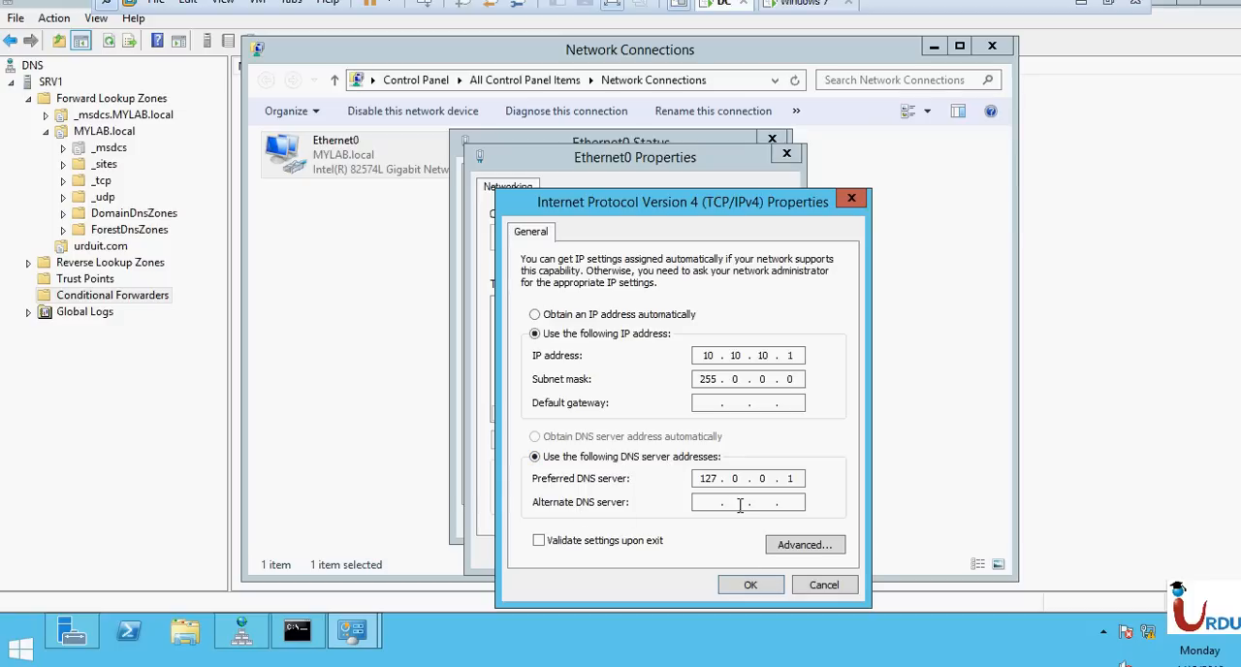
{"action": "key", "text": "Return"}
{"action": "key", "text": "Return"}
{"action": "key", "text": "Return"}
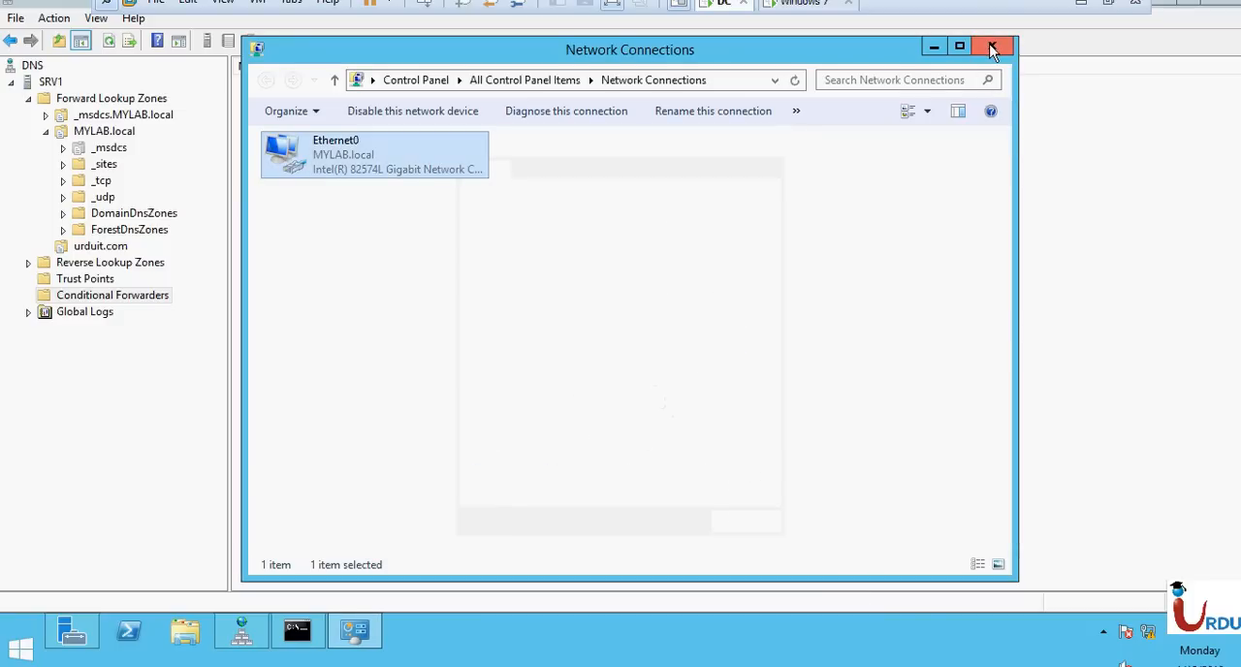
{"action": "left_click", "coordinate": [992, 48]}
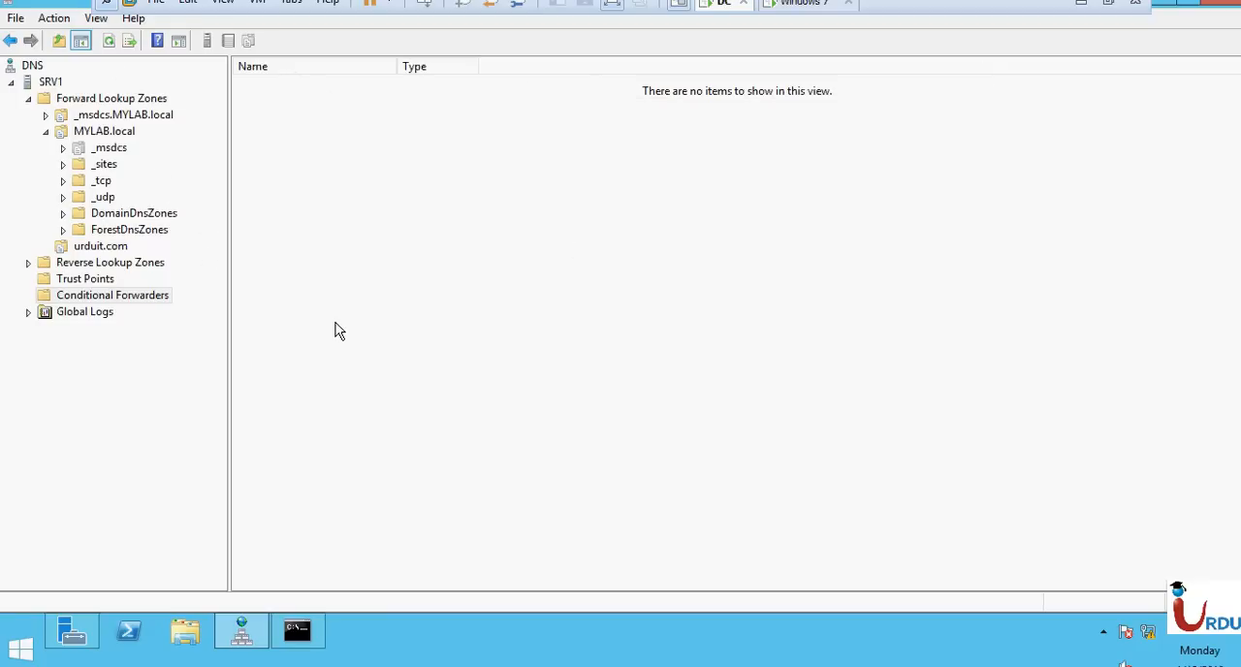
{"action": "right_click", "coordinate": [476, 276]}
{"action": "left_click", "coordinate": [513, 278]}
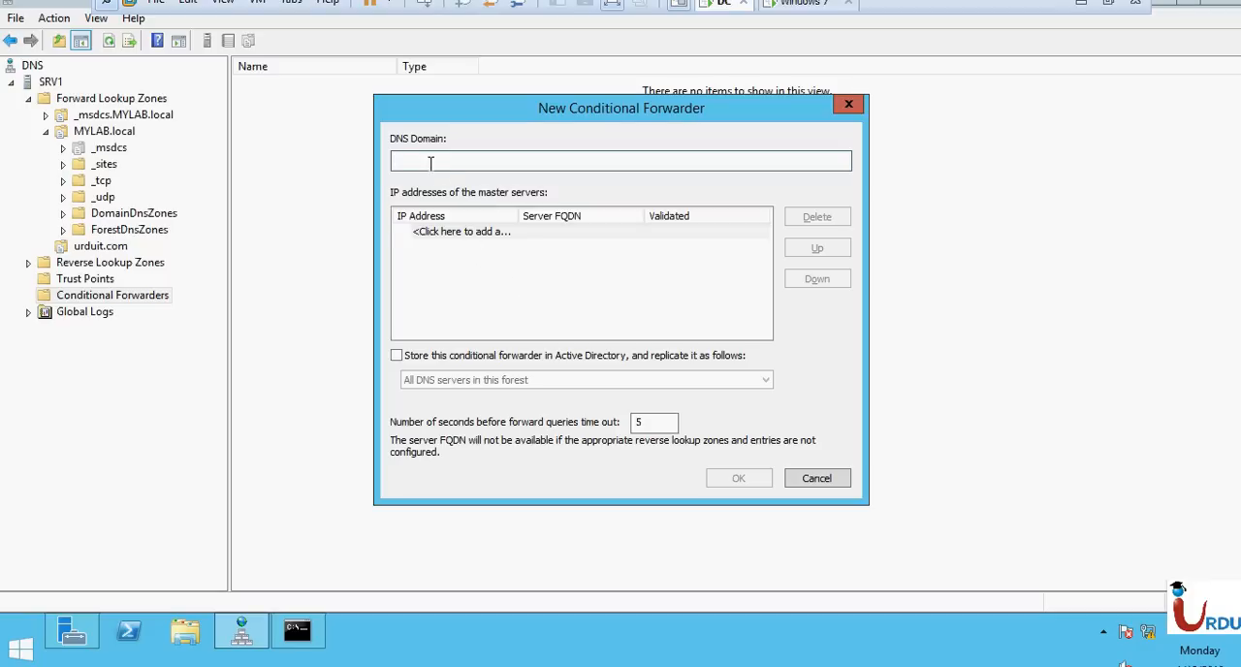
{"action": "left_click", "coordinate": [431, 163]}
{"action": "type", "text": "hamza.ocm"}
{"action": "left_click", "coordinate": [479, 232]}
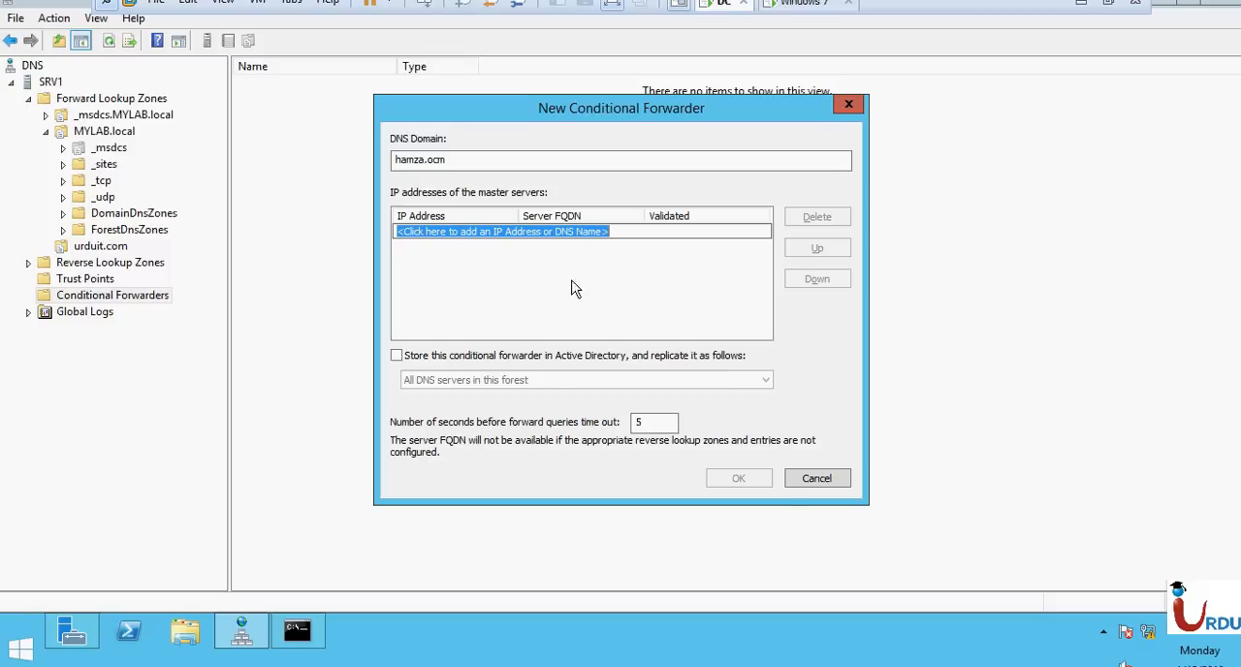
{"action": "left_click", "coordinate": [819, 482]}
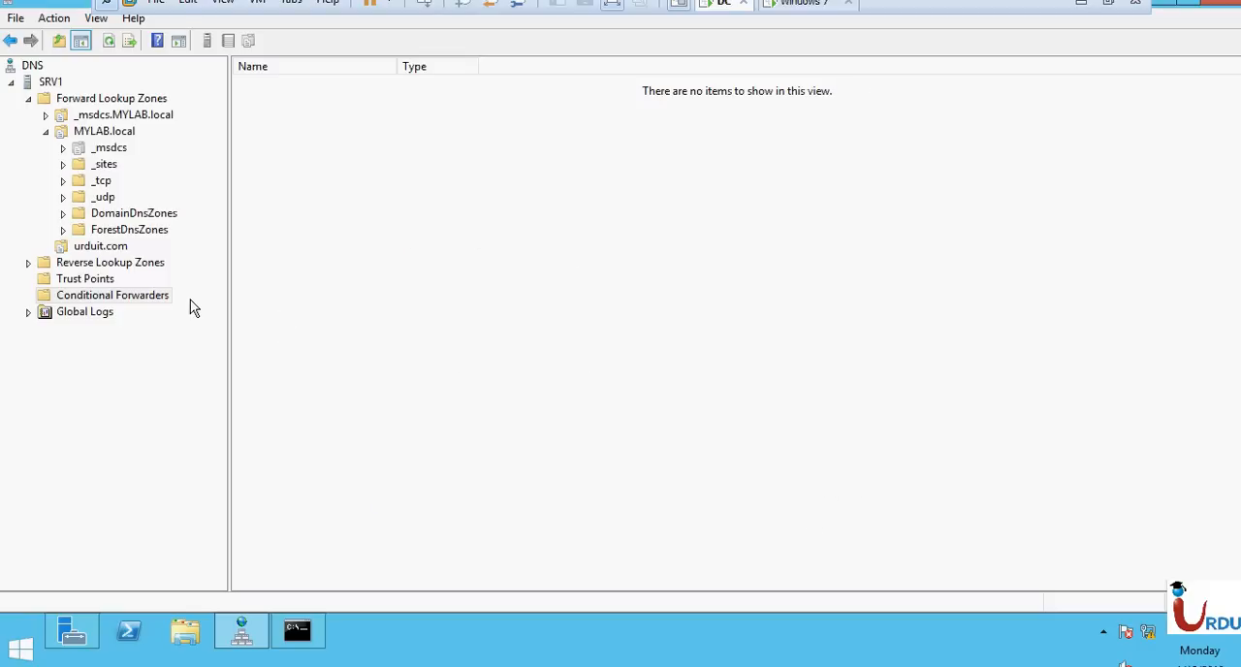
Open the DNS Events log under Global Logs and read the 11/9/2017 warning with event ID 4013.
{"action": "left_click", "coordinate": [96, 313]}
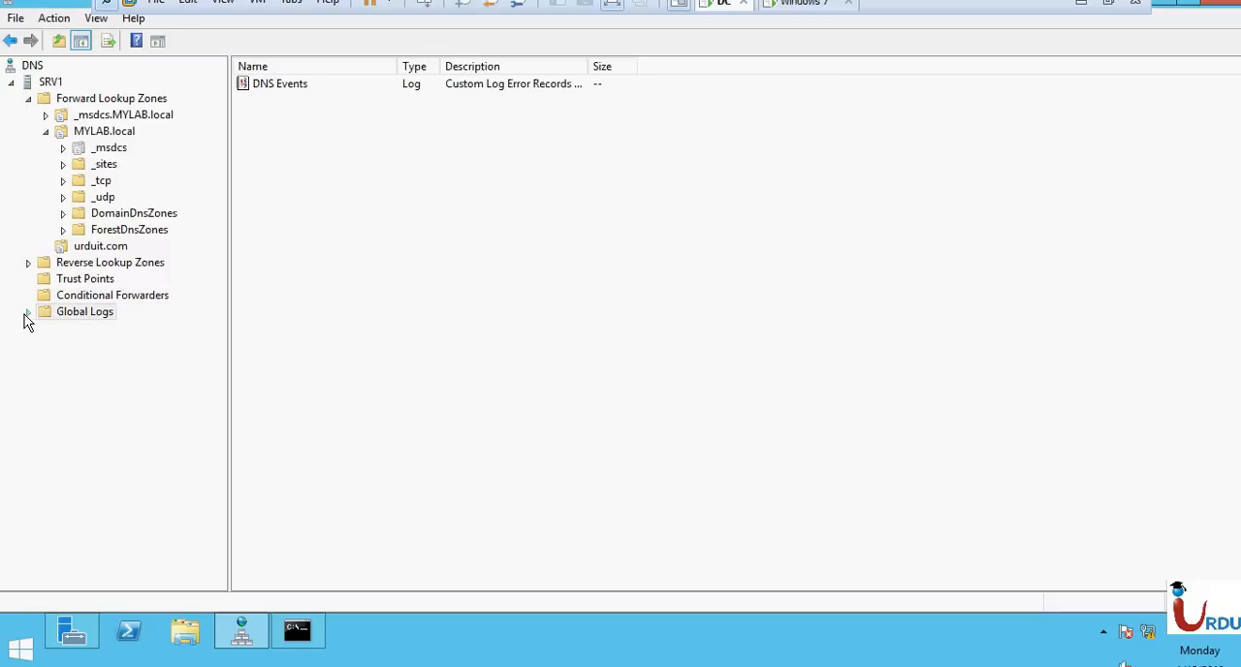
{"action": "left_click", "coordinate": [28, 312]}
{"action": "left_click", "coordinate": [72, 331]}
{"action": "left_click", "coordinate": [304, 192]}
{"action": "scroll", "coordinate": [304, 204], "scroll_direction": "down", "scroll_amount": 20}
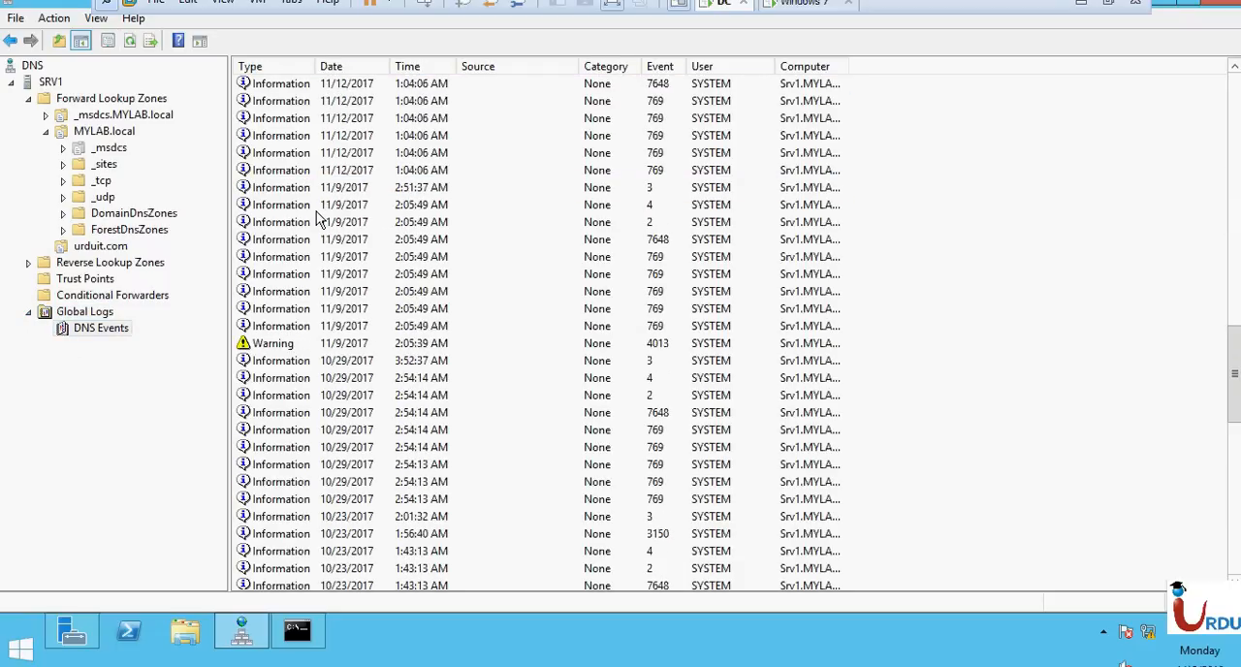
{"action": "left_click", "coordinate": [300, 345]}
{"action": "double_click", "coordinate": [302, 342]}
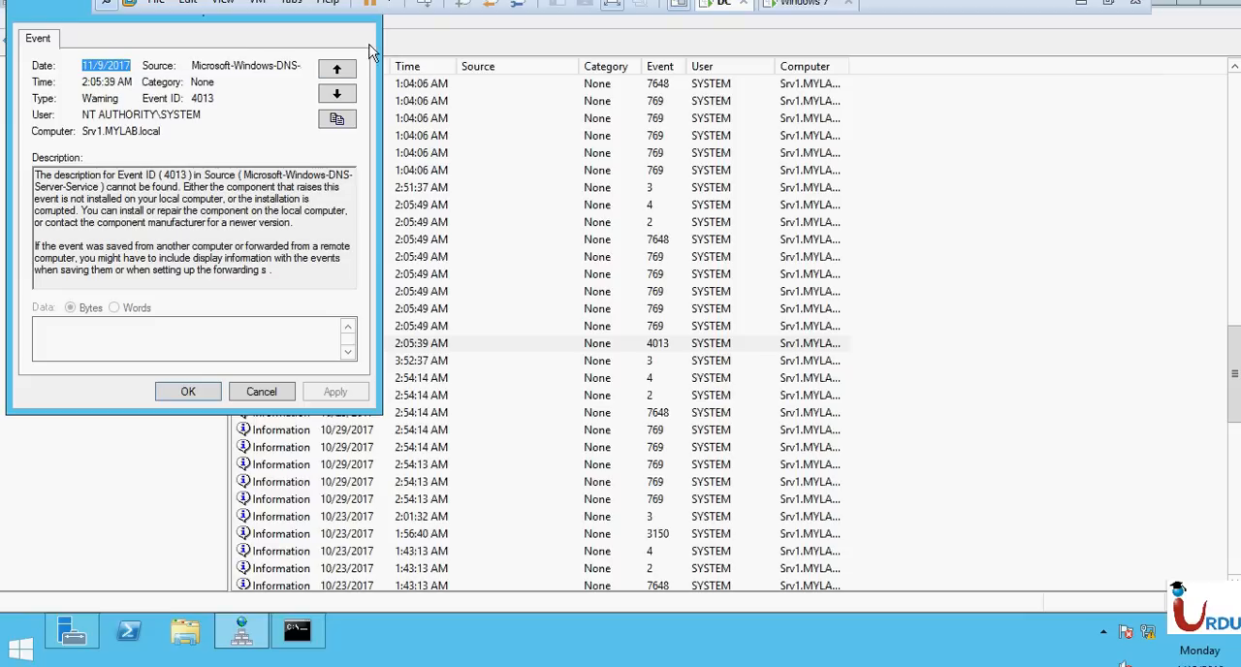
{"action": "left_click", "coordinate": [261, 390]}
Read the details of the 1/15/2018 information events with IDs 2 and 769, closing each one.
{"action": "scroll", "coordinate": [436, 193], "scroll_direction": "up", "scroll_amount": 15}
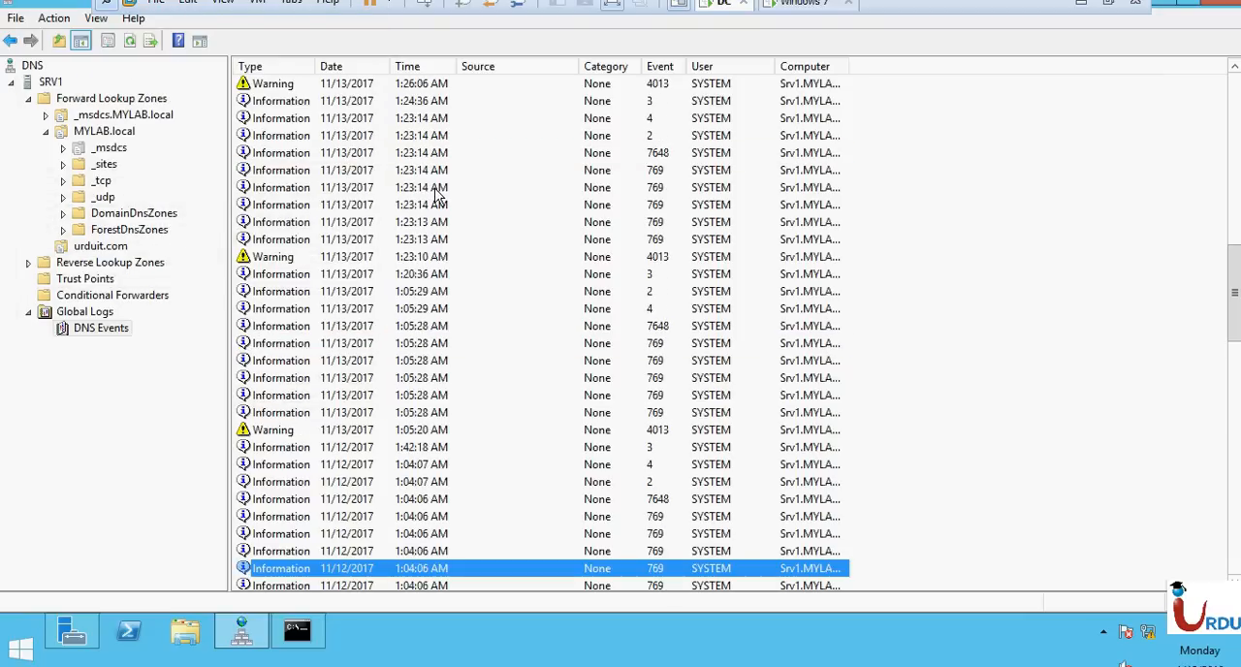
{"action": "scroll", "coordinate": [438, 194], "scroll_direction": "up", "scroll_amount": 2}
{"action": "double_click", "coordinate": [603, 101]}
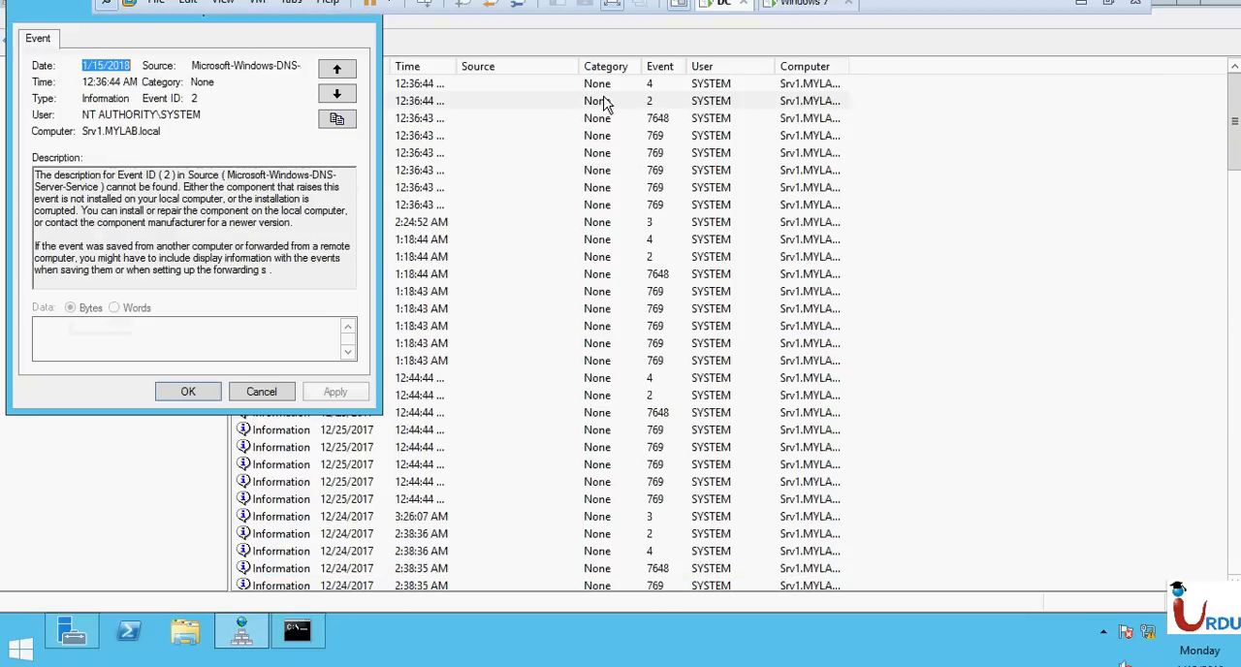
{"action": "left_click", "coordinate": [268, 393]}
{"action": "left_click", "coordinate": [517, 170]}
{"action": "double_click", "coordinate": [516, 170]}
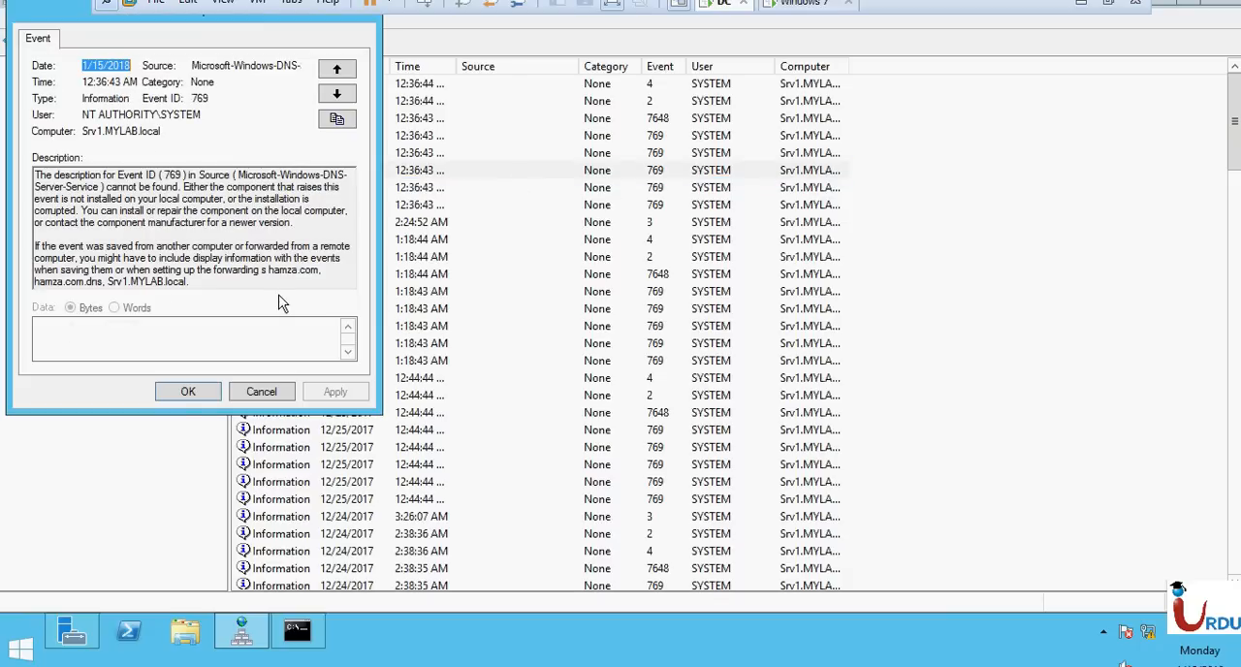
{"action": "left_click", "coordinate": [258, 393]}
Read the details of the oldest log entry, event ID 2631 from 9/17/2017, and close it.
{"action": "left_click", "coordinate": [673, 103]}
{"action": "scroll", "coordinate": [676, 227], "scroll_direction": "down", "scroll_amount": 12}
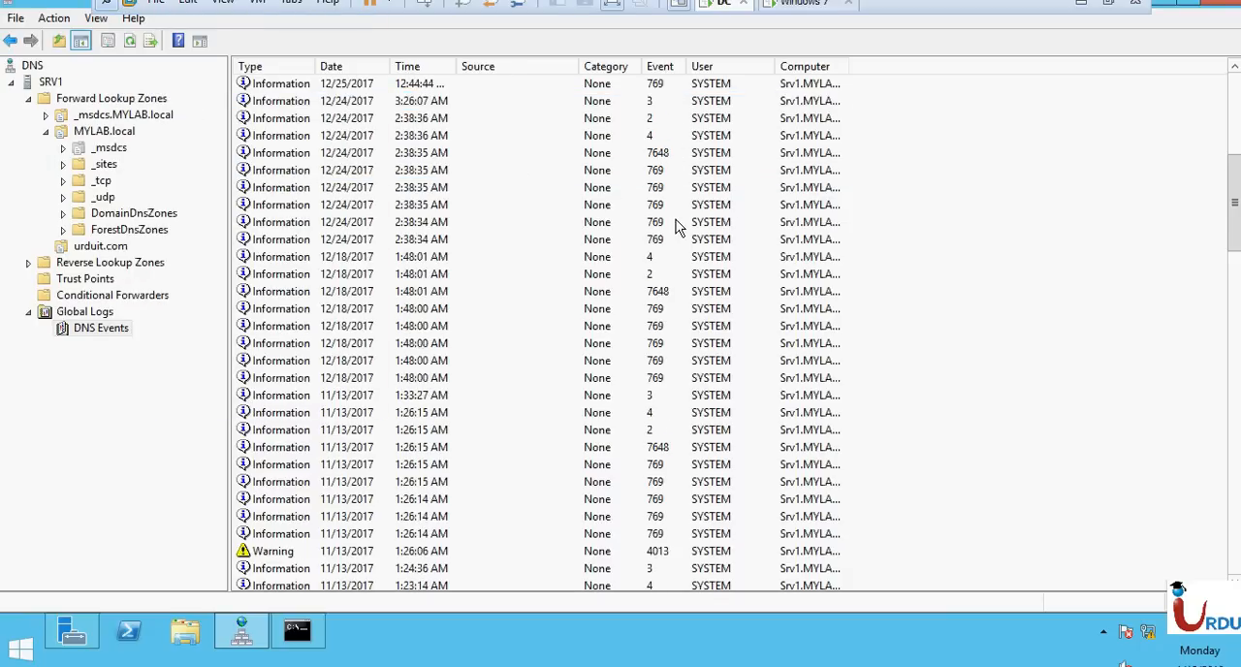
{"action": "scroll", "coordinate": [678, 226], "scroll_direction": "down", "scroll_amount": 15}
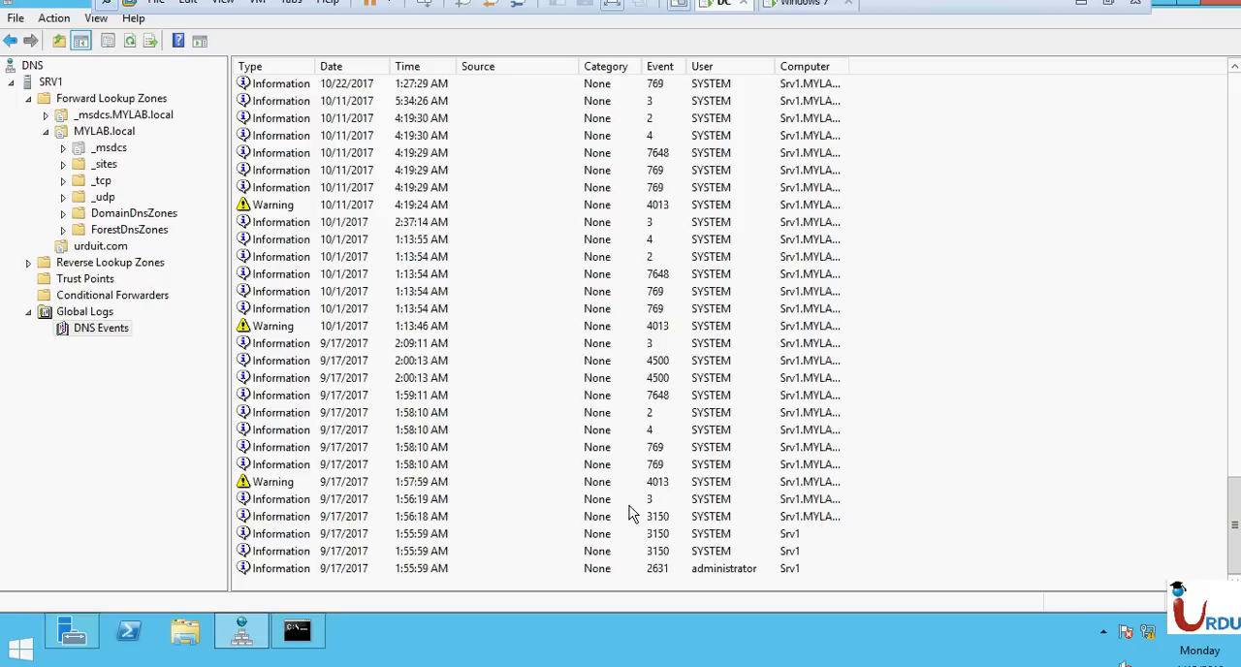
{"action": "double_click", "coordinate": [655, 569]}
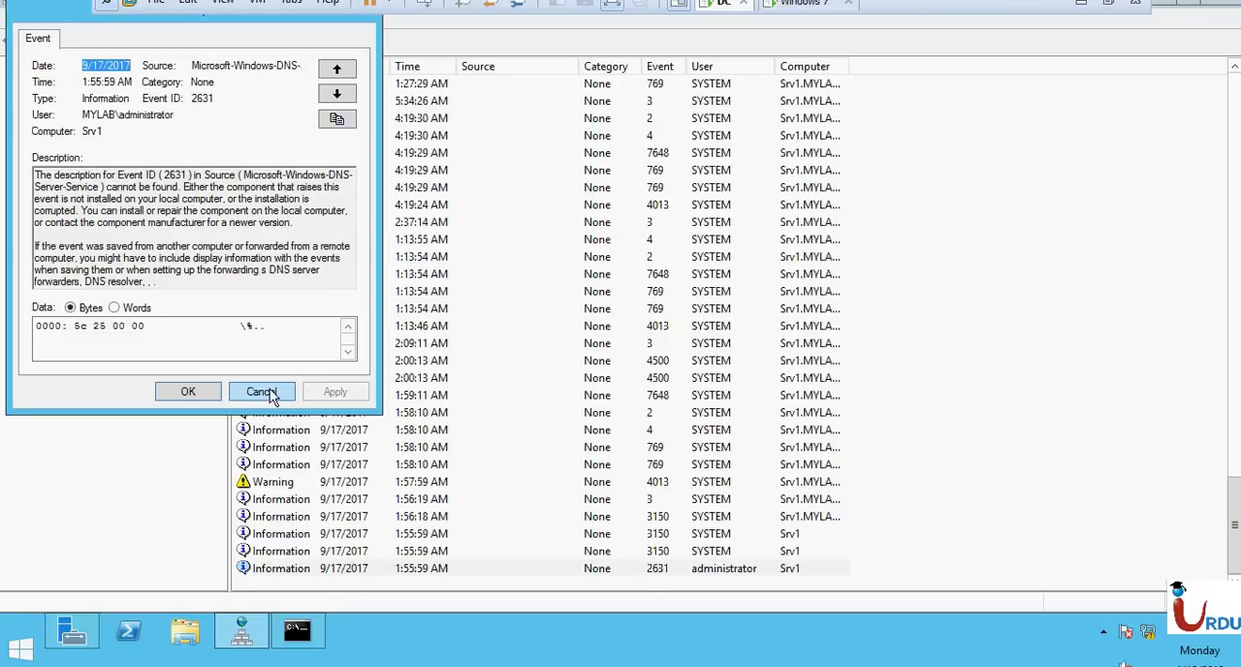
{"action": "left_click", "coordinate": [268, 388]}
Return to the newest log entries and go through the 1/15/2018 events with ID 769.
{"action": "scroll", "coordinate": [441, 386], "scroll_direction": "up", "scroll_amount": 20}
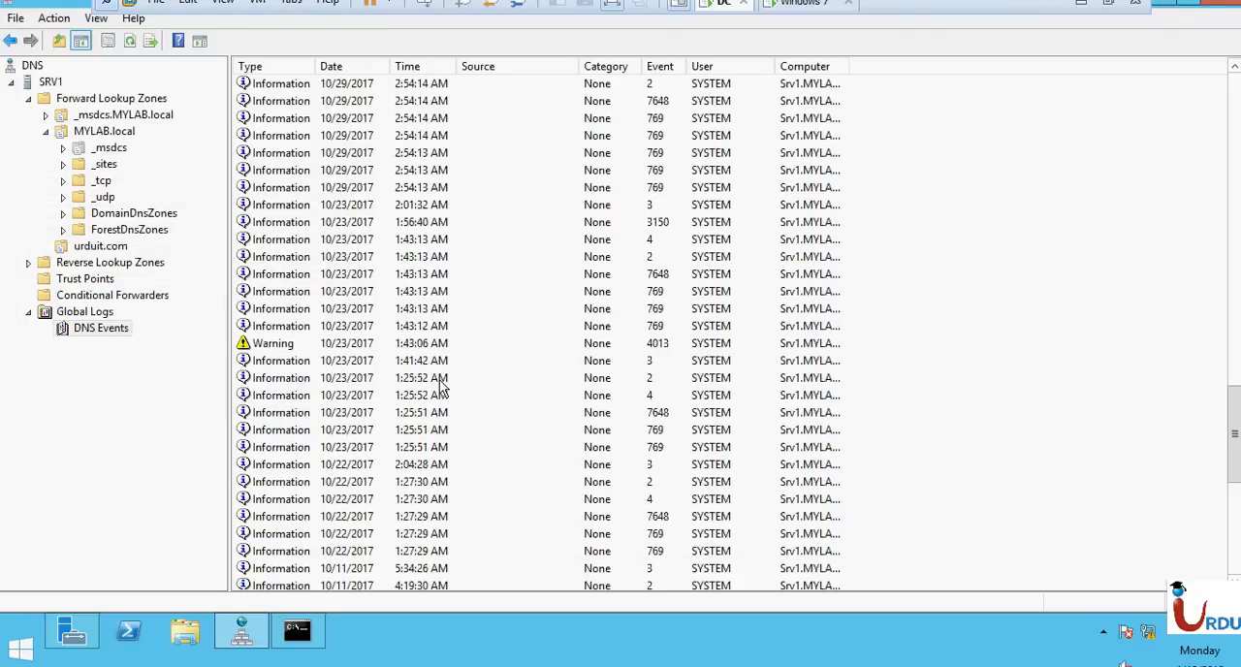
{"action": "scroll", "coordinate": [441, 385], "scroll_direction": "up", "scroll_amount": 5}
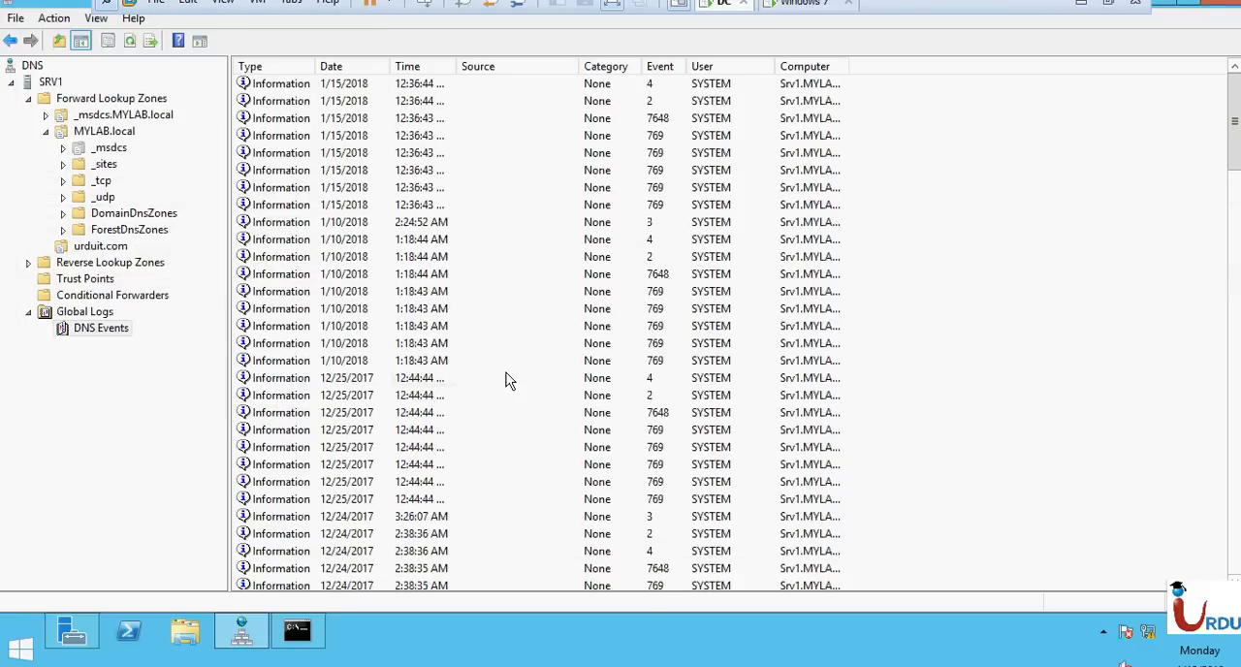
{"action": "left_click", "coordinate": [644, 193]}
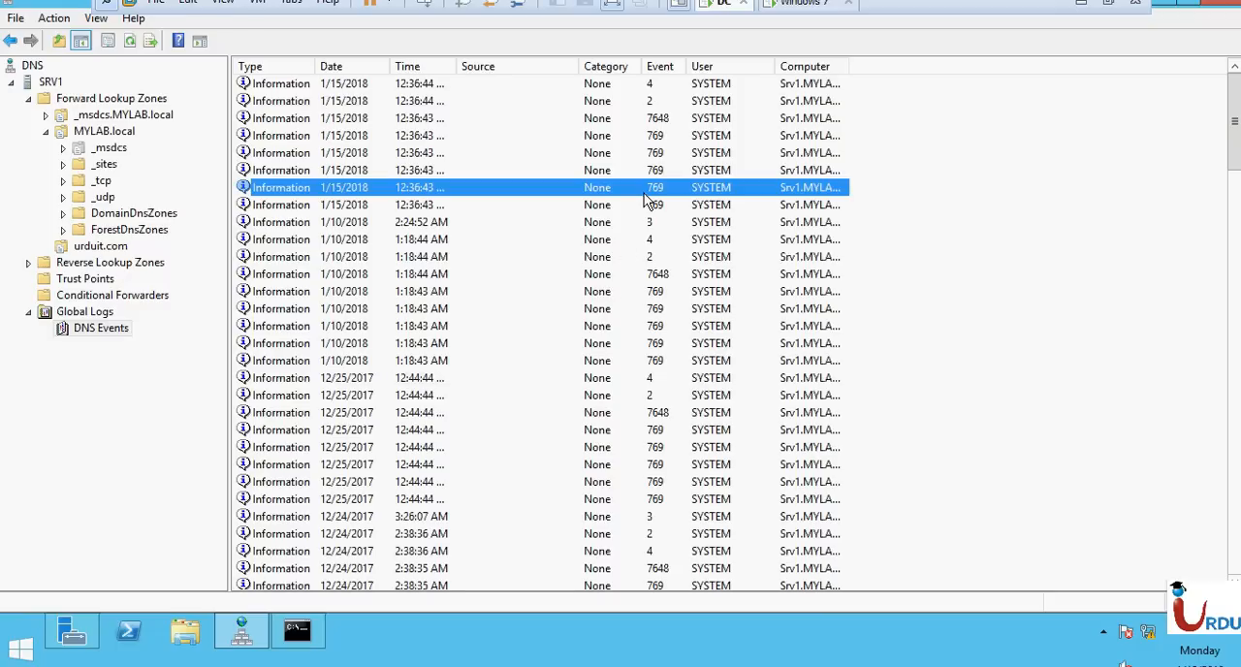
{"action": "left_click", "coordinate": [649, 172]}
{"action": "left_click", "coordinate": [649, 154]}
{"action": "left_click", "coordinate": [649, 138]}
{"action": "left_click", "coordinate": [651, 157]}
{"action": "left_click", "coordinate": [656, 173]}
{"action": "left_click", "coordinate": [663, 190]}
{"action": "left_click", "coordinate": [669, 208]}
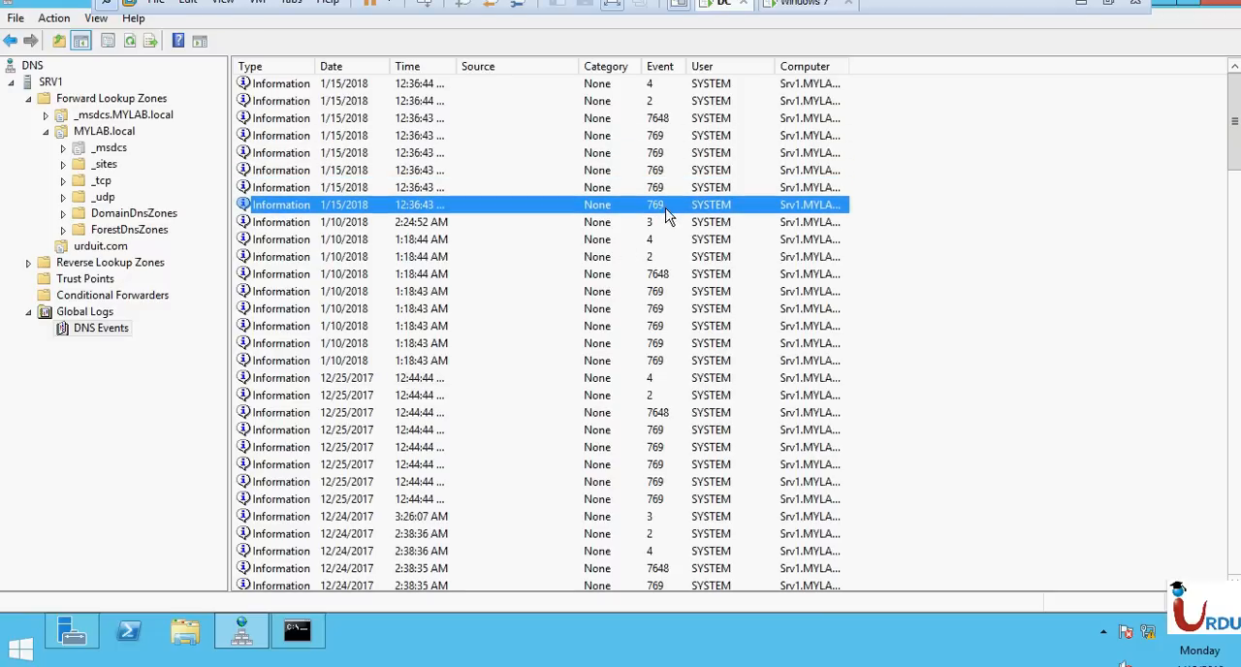
Fit the Computer column to its contents and read the description of the lowest-listed 1/15/2018 event 769.
{"action": "double_click", "coordinate": [849, 66]}
{"action": "double_click", "coordinate": [643, 204]}
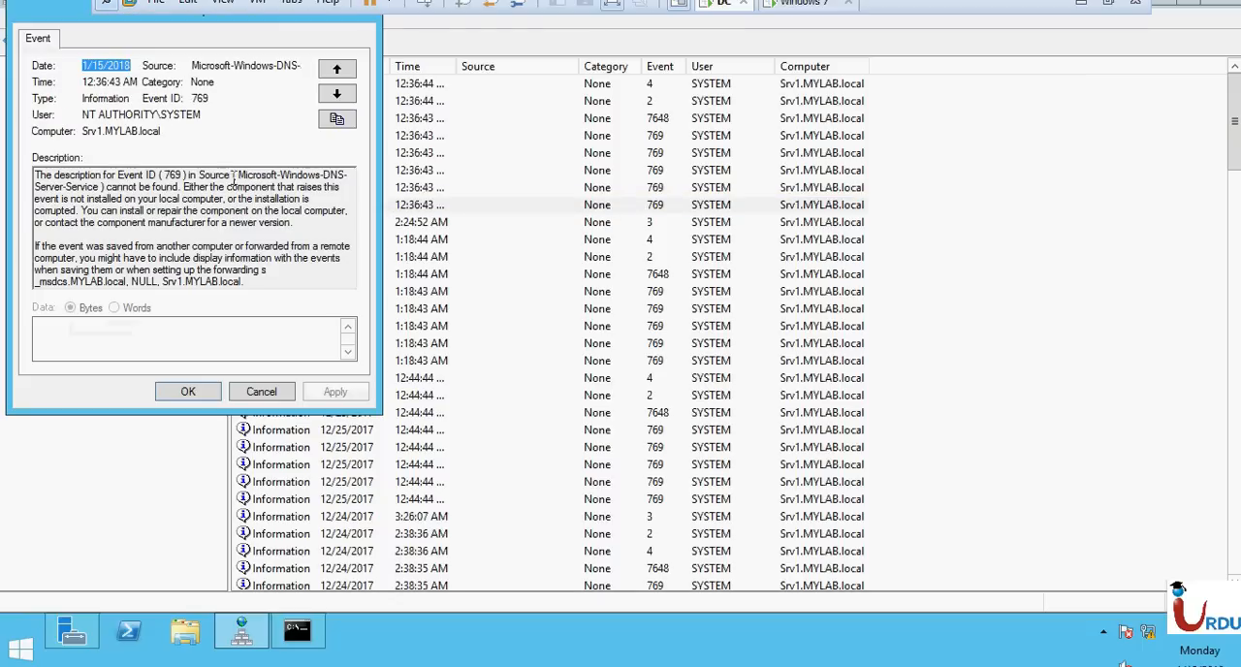
{"action": "left_click_drag", "start_coordinate": [102, 175], "coordinate": [319, 332]}
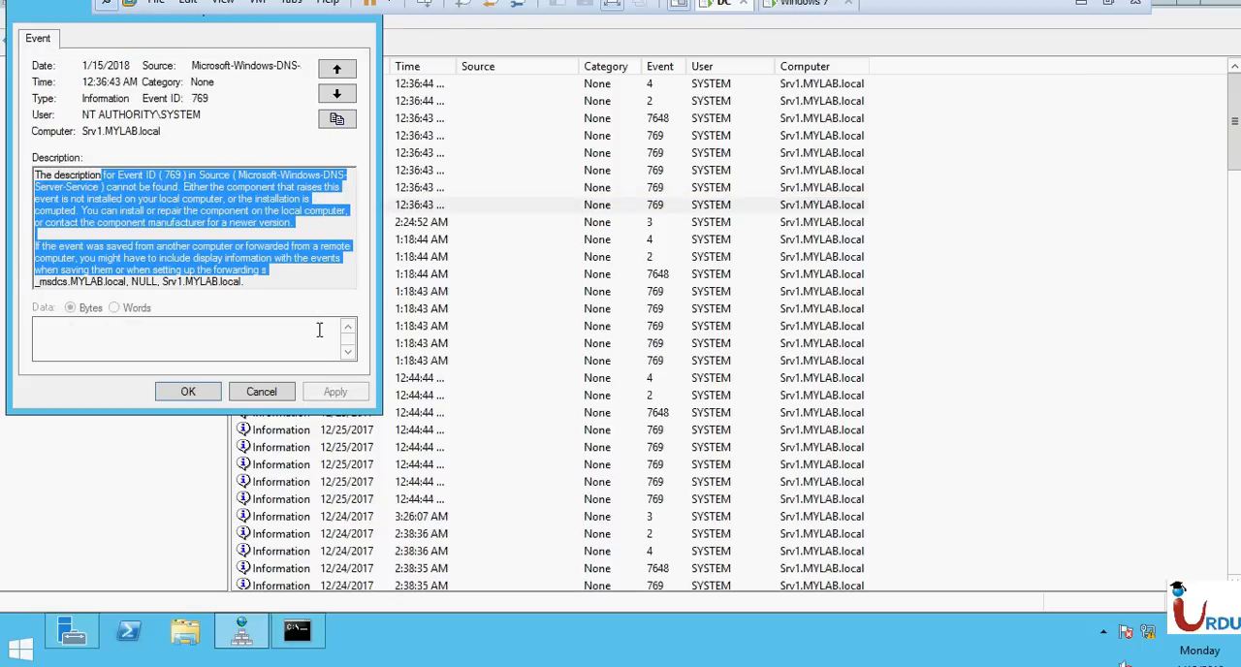
{"action": "left_click", "coordinate": [244, 398]}
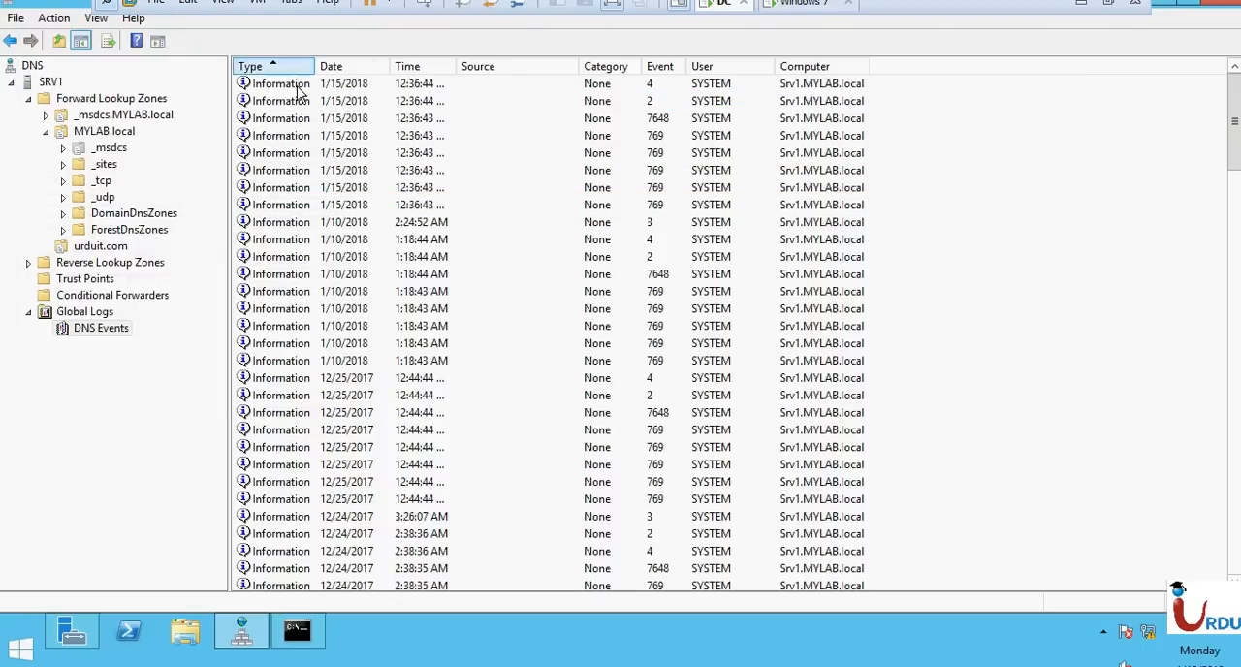
Look through the DNS event log sorted by type and return to the newest entries.
{"action": "scroll", "coordinate": [322, 380], "scroll_direction": "down", "scroll_amount": 15}
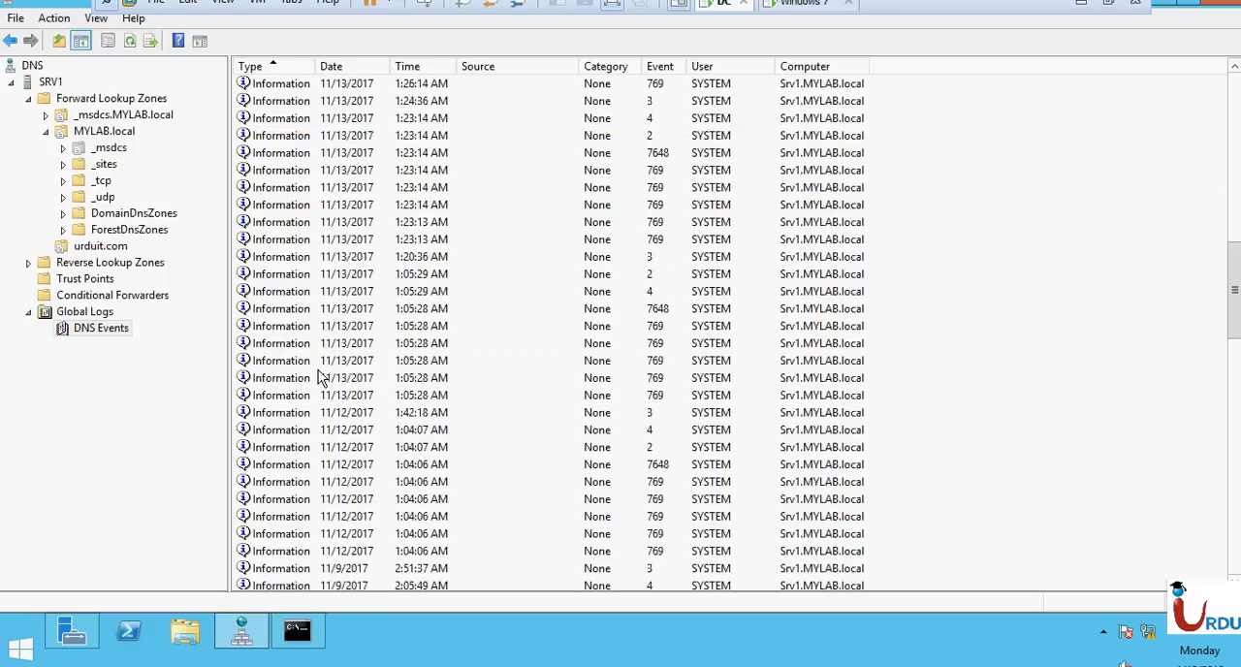
{"action": "scroll", "coordinate": [322, 380], "scroll_direction": "down", "scroll_amount": 20}
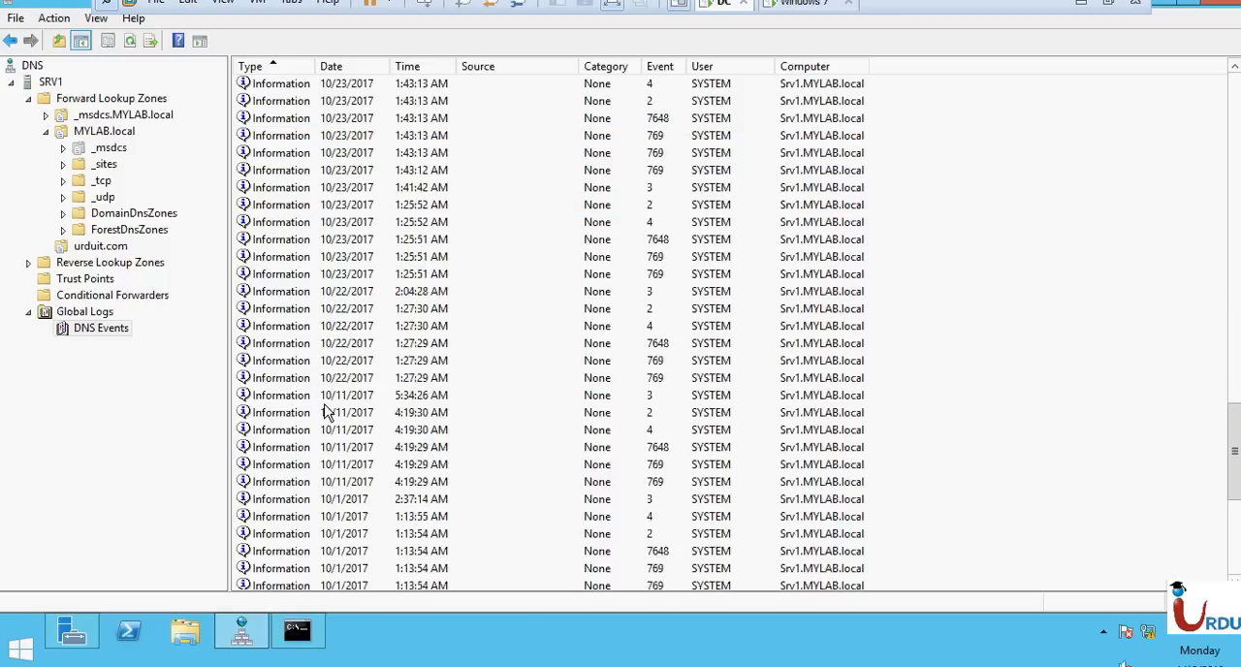
{"action": "scroll", "coordinate": [328, 412], "scroll_direction": "up", "scroll_amount": 20}
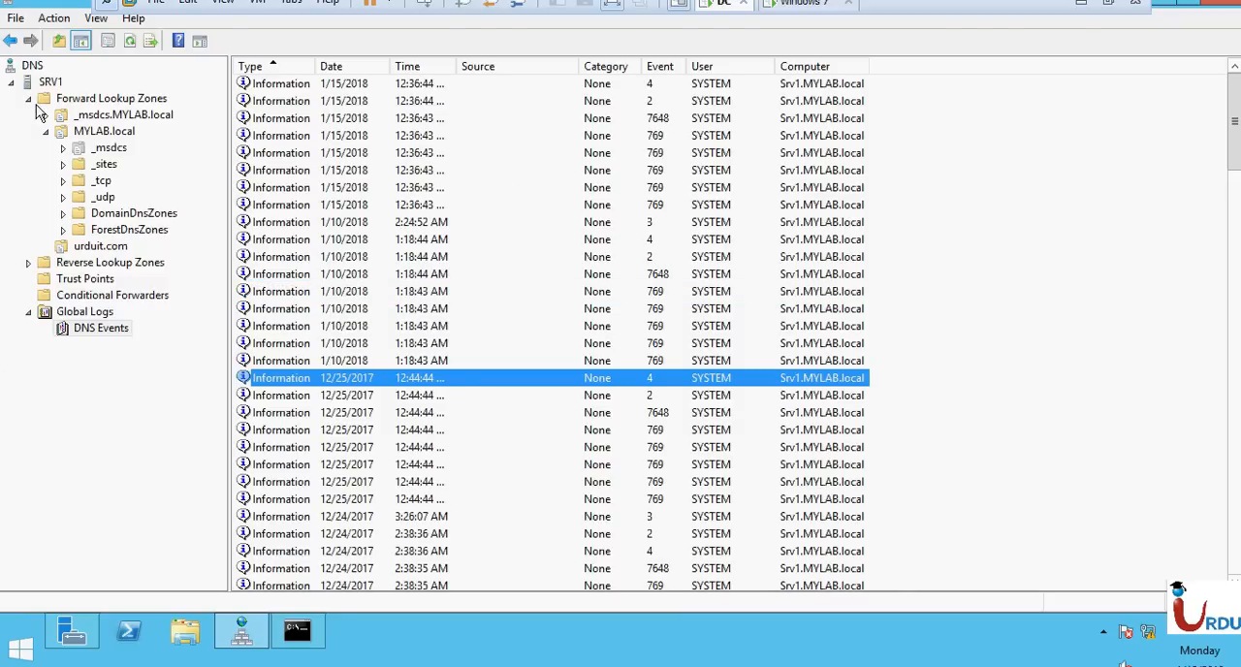
Expand Reverse Lookup Zones and review the records in 10.10.10.in-addr.arpa and the MYLAB.local forward zone.
{"action": "left_click", "coordinate": [97, 280]}
{"action": "left_click", "coordinate": [95, 264]}
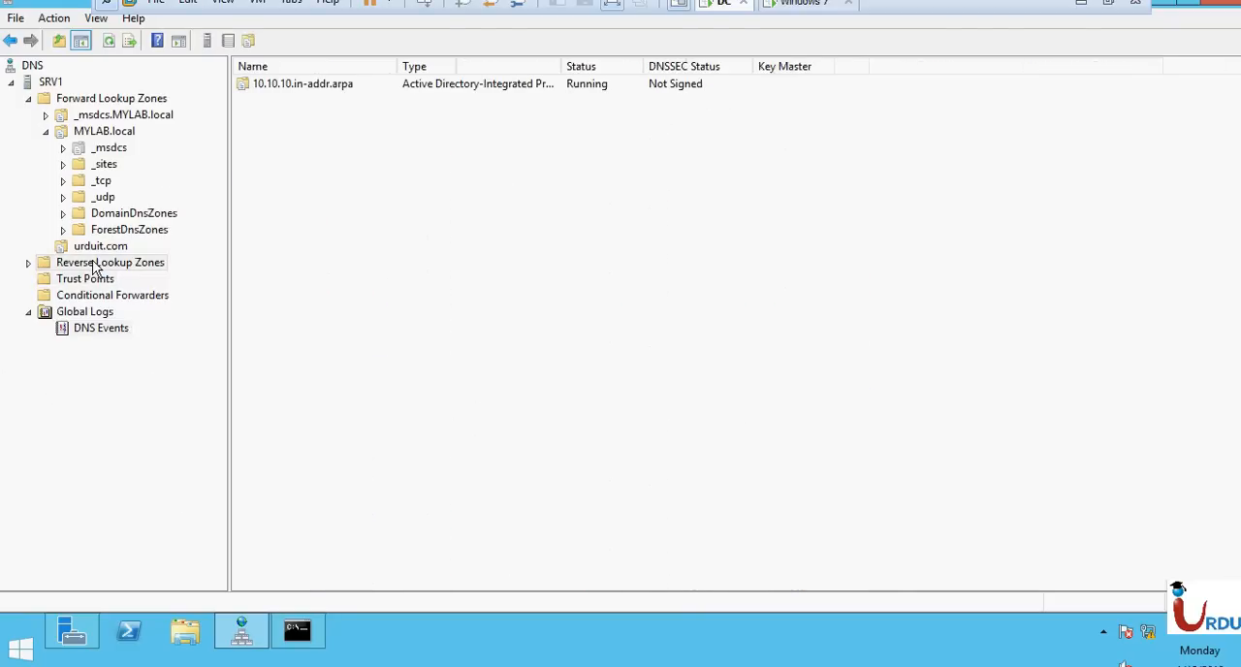
{"action": "double_click", "coordinate": [95, 264]}
{"action": "left_click", "coordinate": [121, 280]}
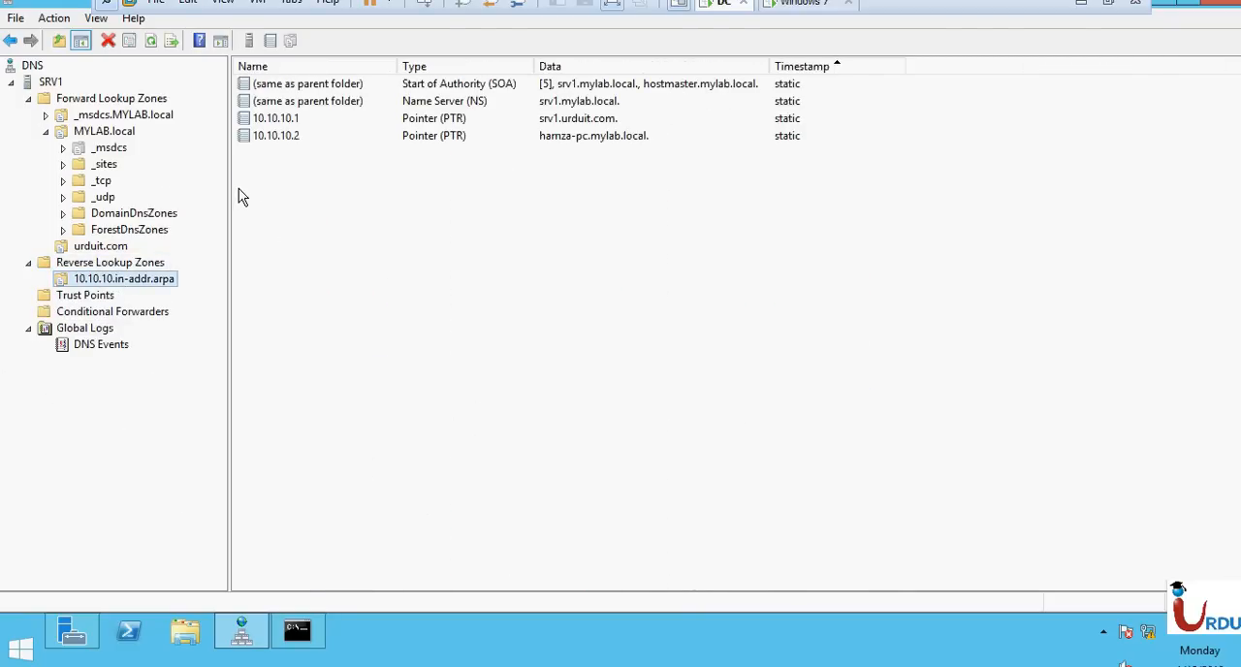
{"action": "left_click", "coordinate": [105, 136]}
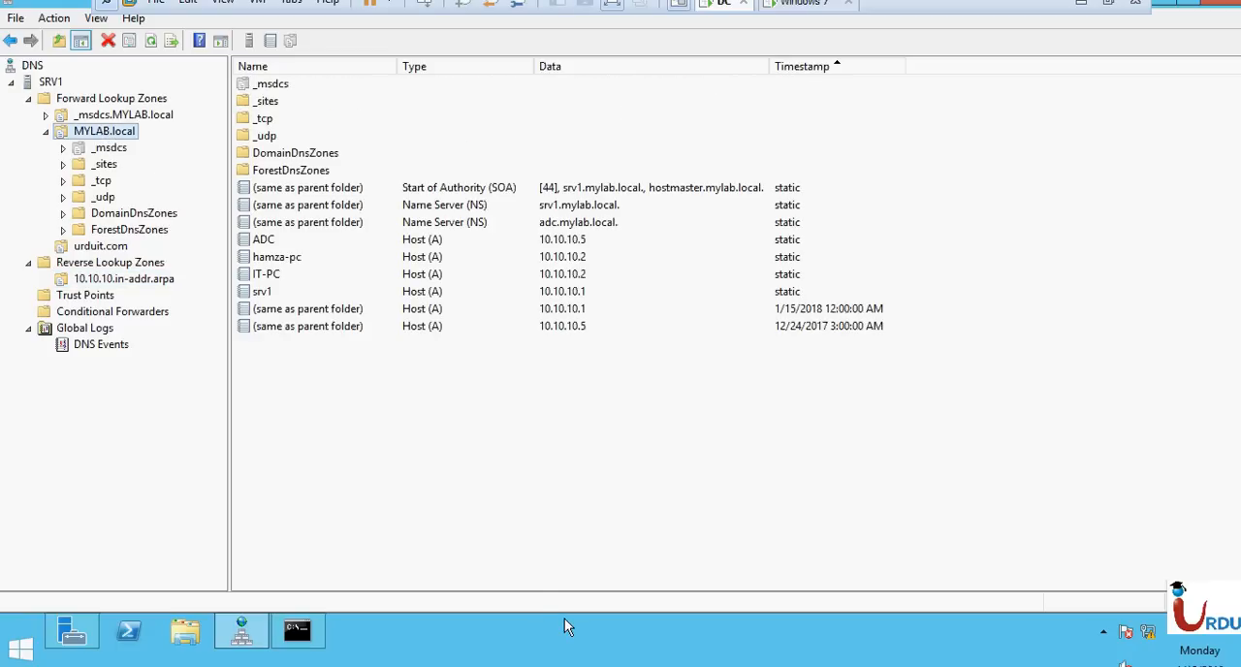
{"action": "left_click", "coordinate": [113, 262]}
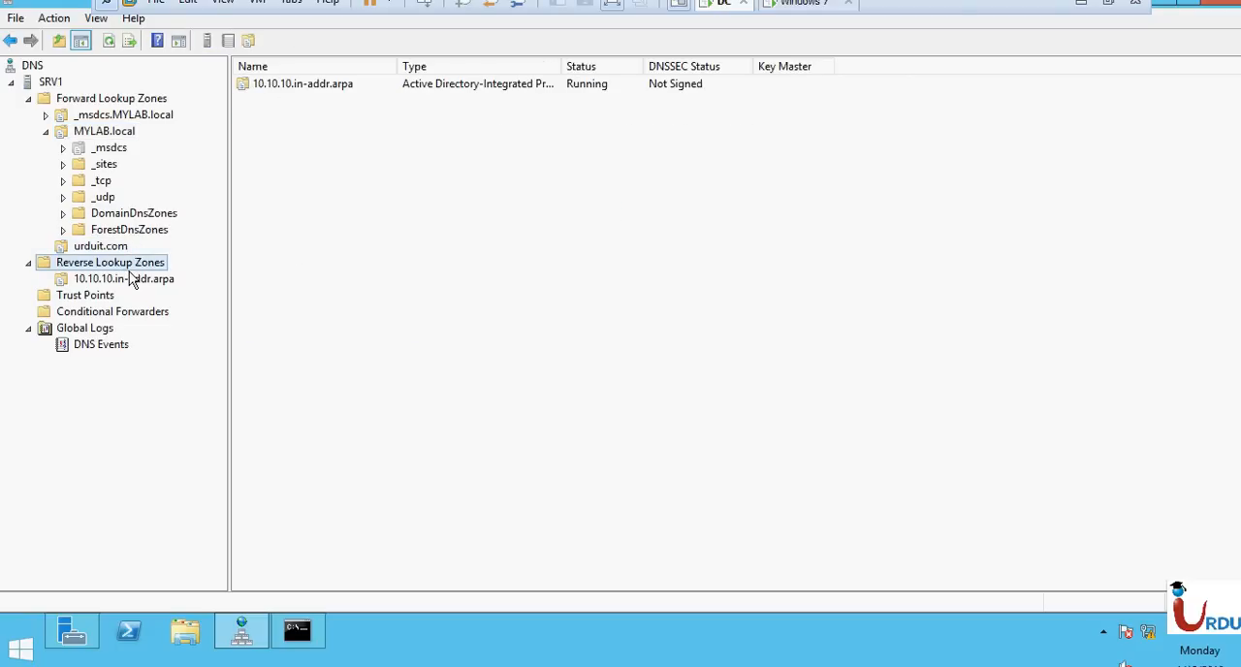
{"action": "left_click", "coordinate": [151, 281]}
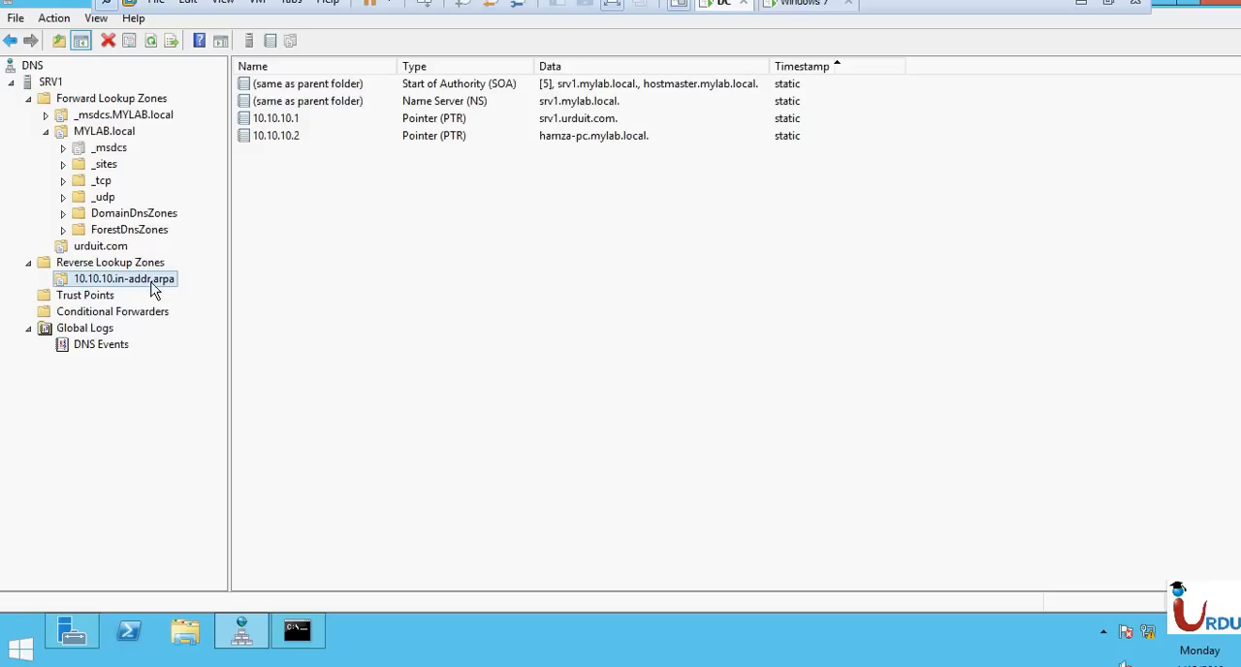